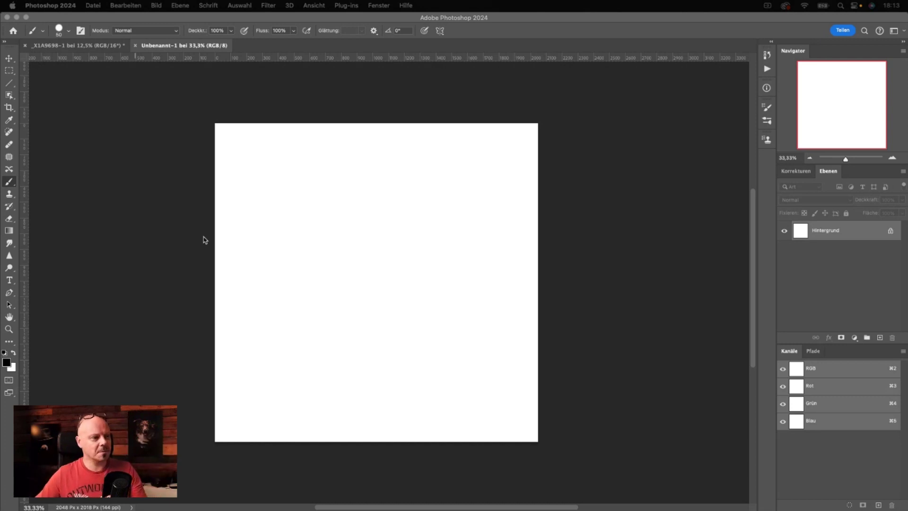
Paint a black zigzag stroke and save it as a new brush preset.
key(v)
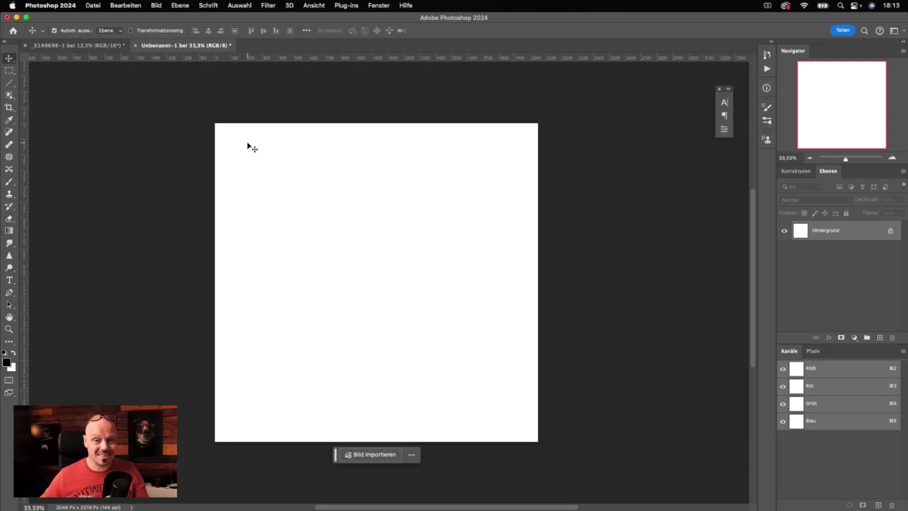
click(9, 182)
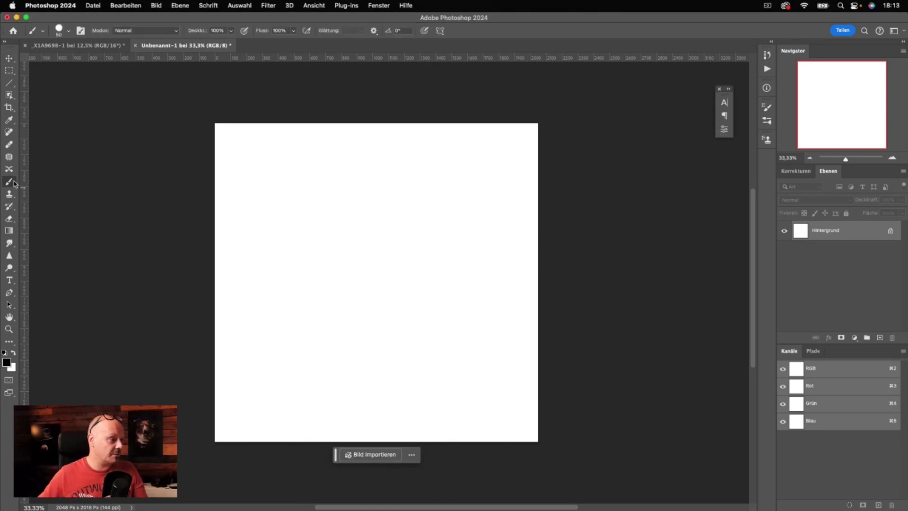
drag(324, 207, 352, 303)
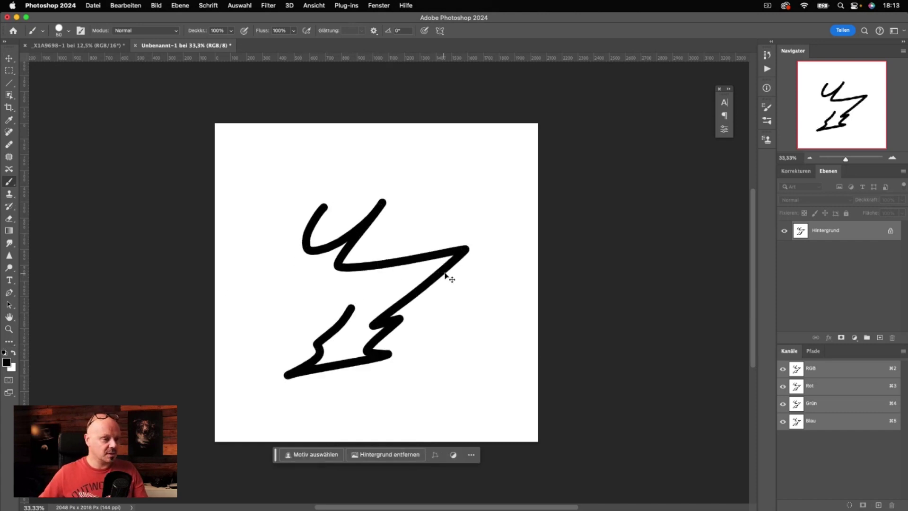
key(ctrl+a)
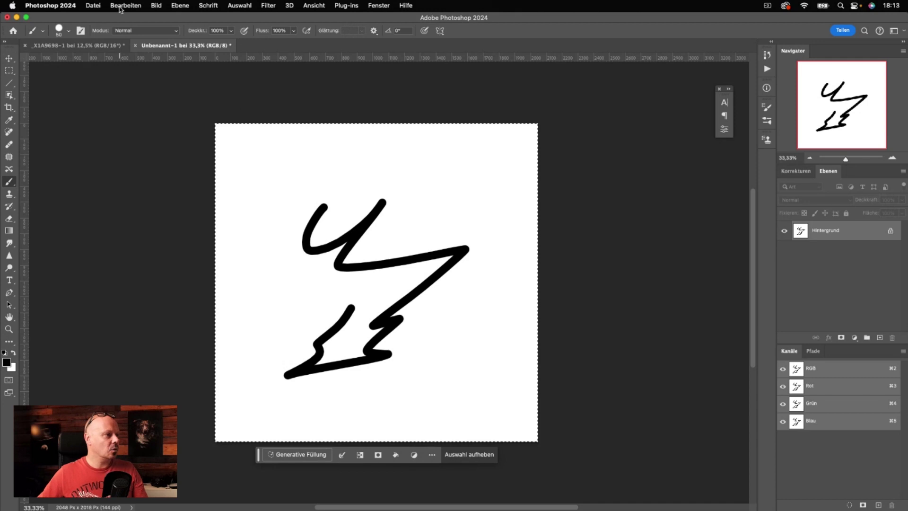
click(126, 6)
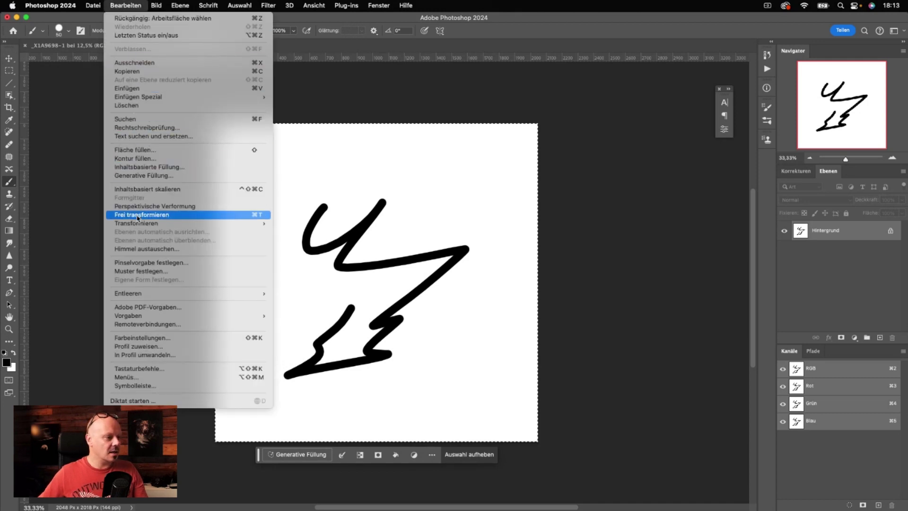
click(147, 263)
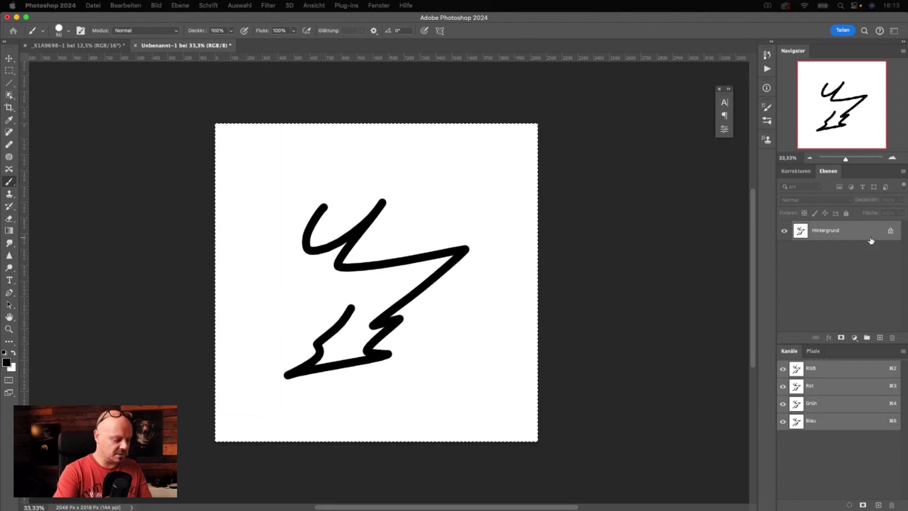
key(Return)
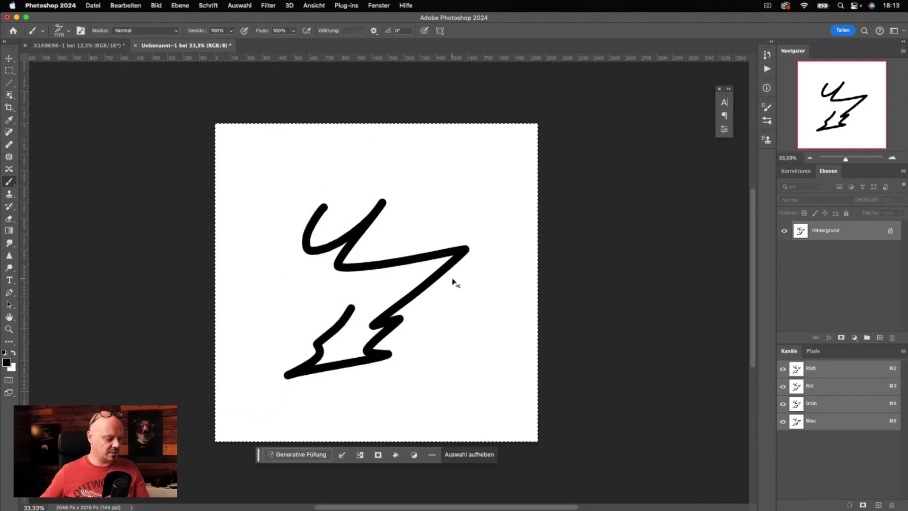
key(ctrl+d)
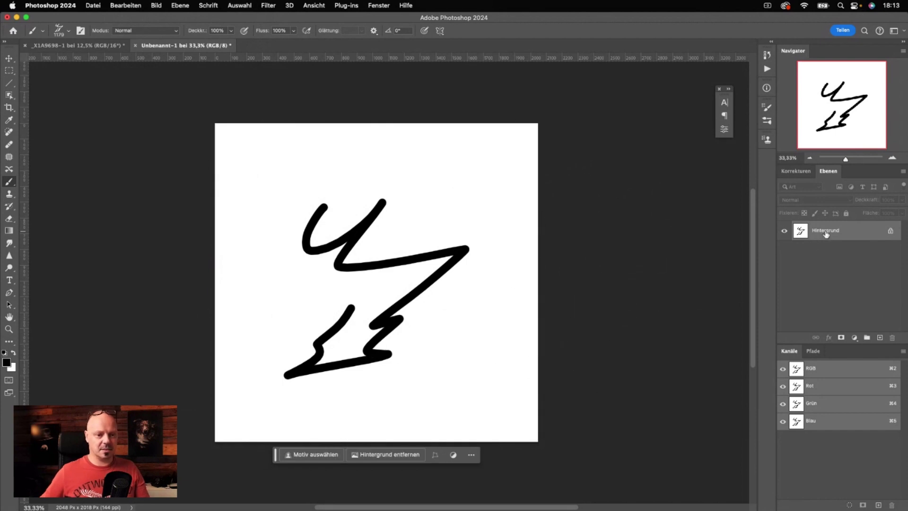
Fill the whole canvas black, invert it to plain white, and deselect.
key(ctrl+a)
key(i)
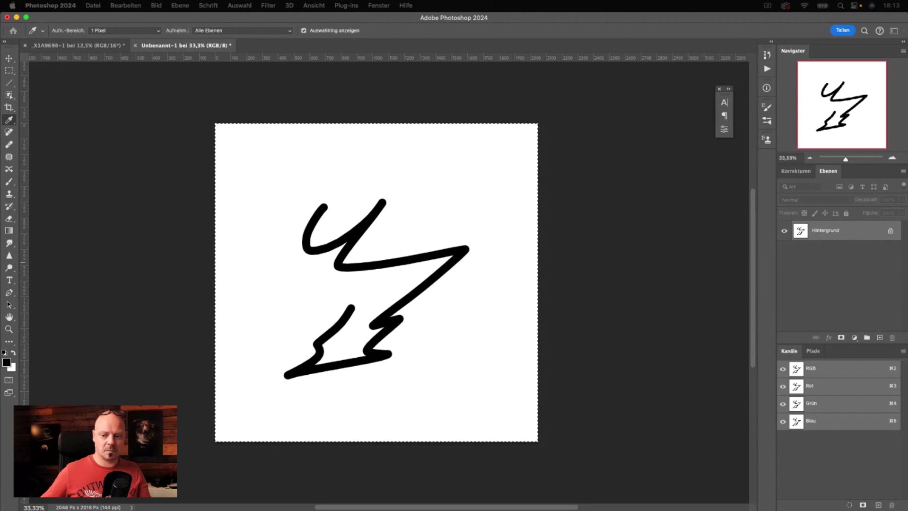
key(shift+BackSpace)
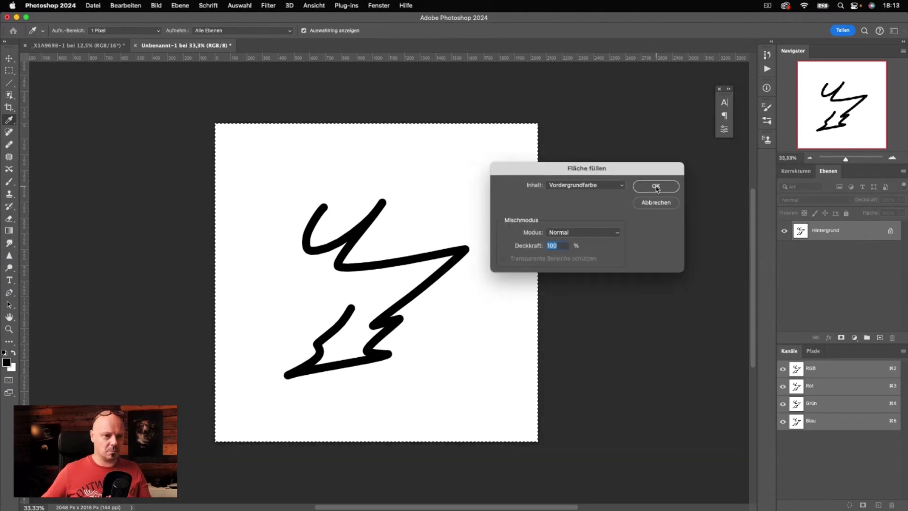
click(657, 187)
key(b)
key(ctrl+BackSpace)
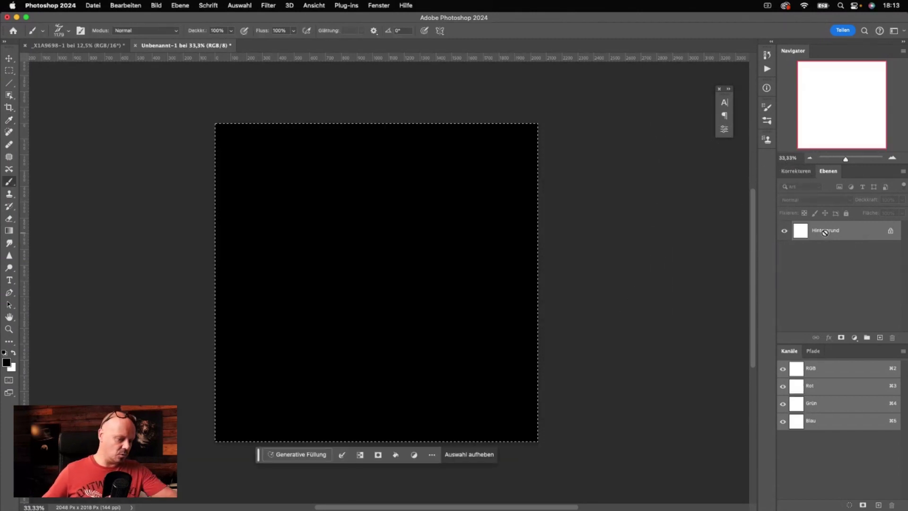
key(ctrl+d)
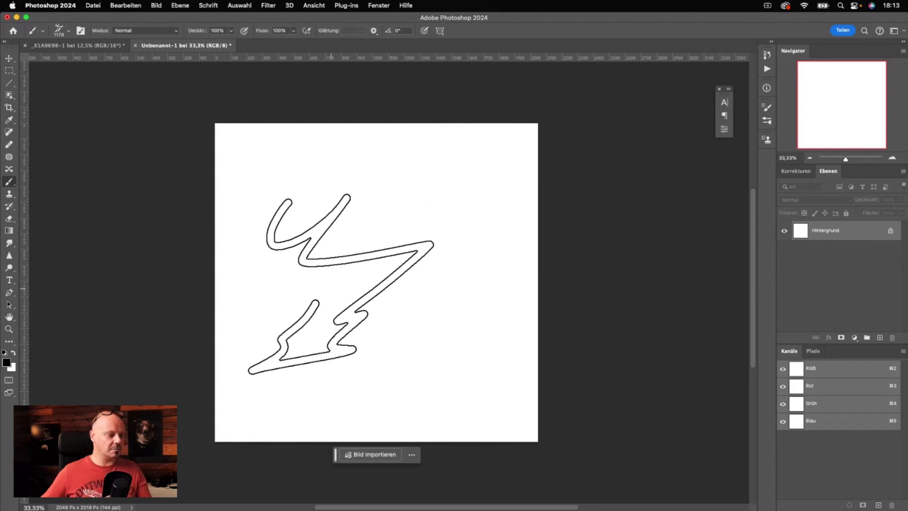
Set the zigzag brush to 191 px and stamp several test shapes on the canvas.
click(65, 31)
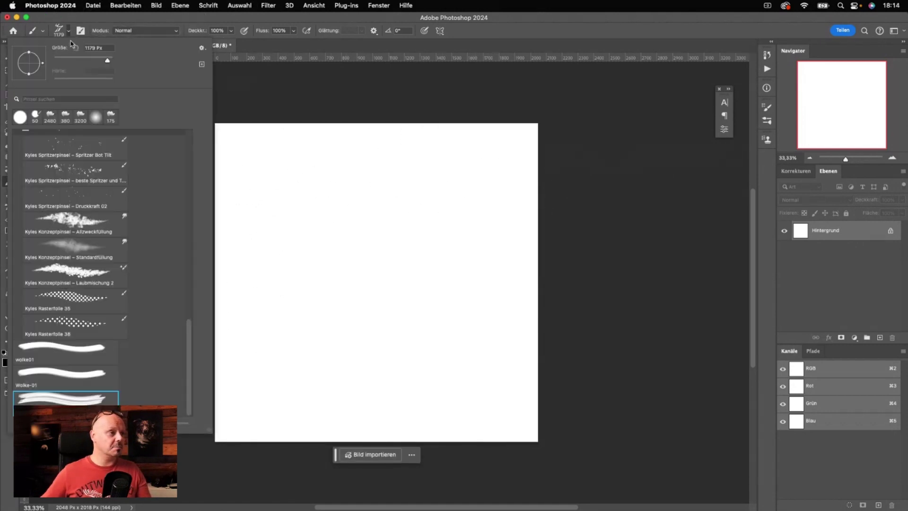
click(87, 60)
drag(302, 199, 362, 345)
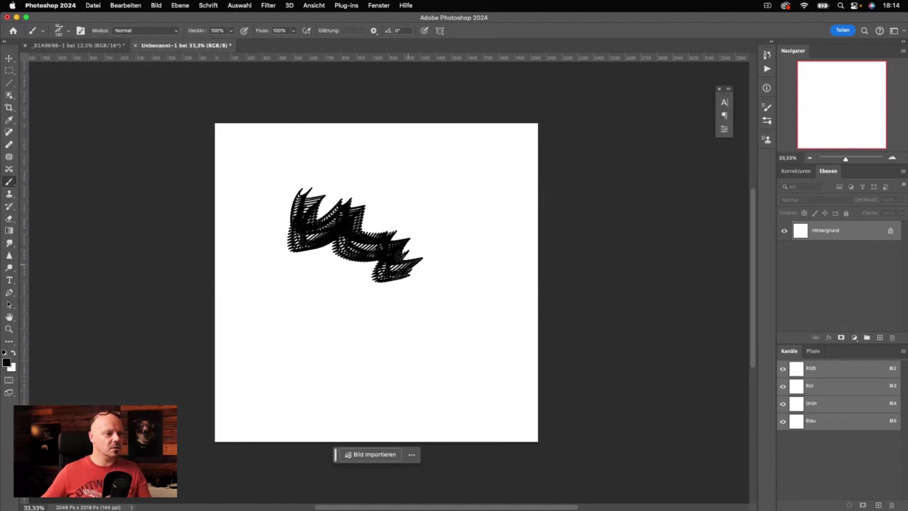
click(336, 311)
click(429, 241)
click(425, 193)
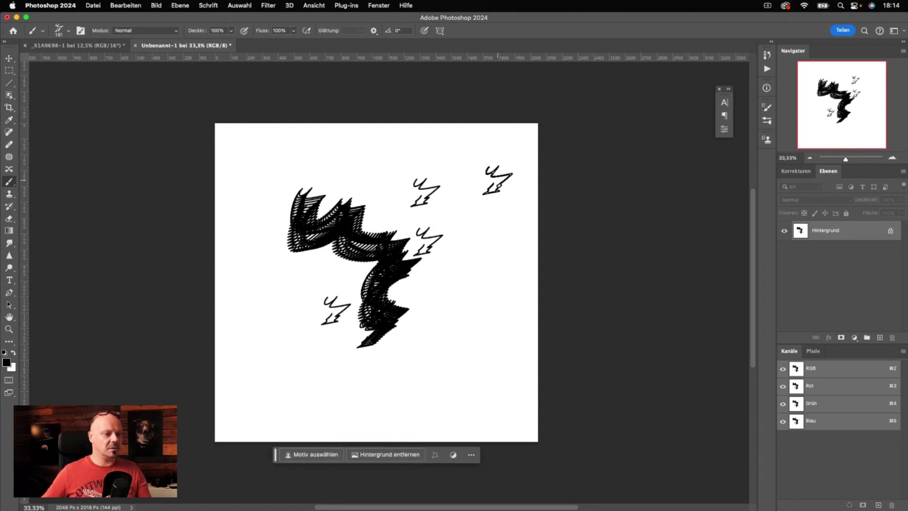
click(497, 181)
click(346, 178)
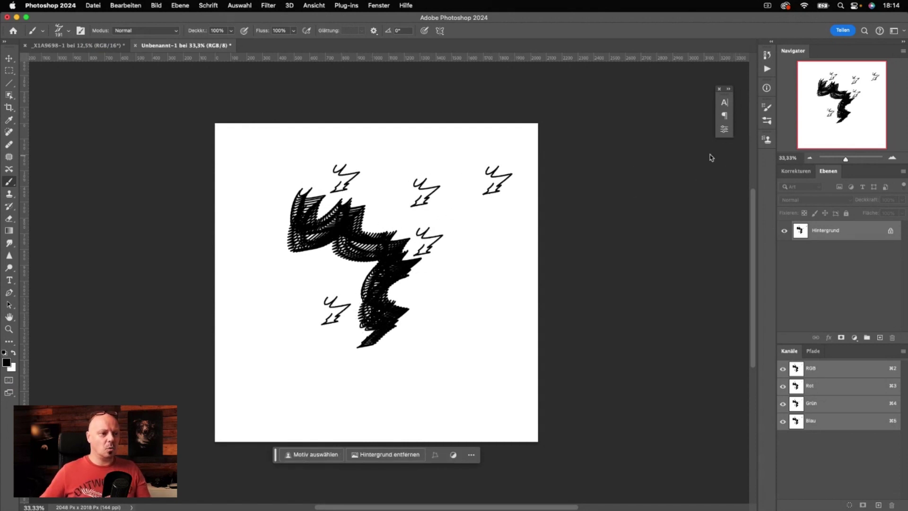
Enable Shape Dynamics with 67% size jitter and 52% angle jitter, test it, then select all.
click(767, 107)
click(562, 145)
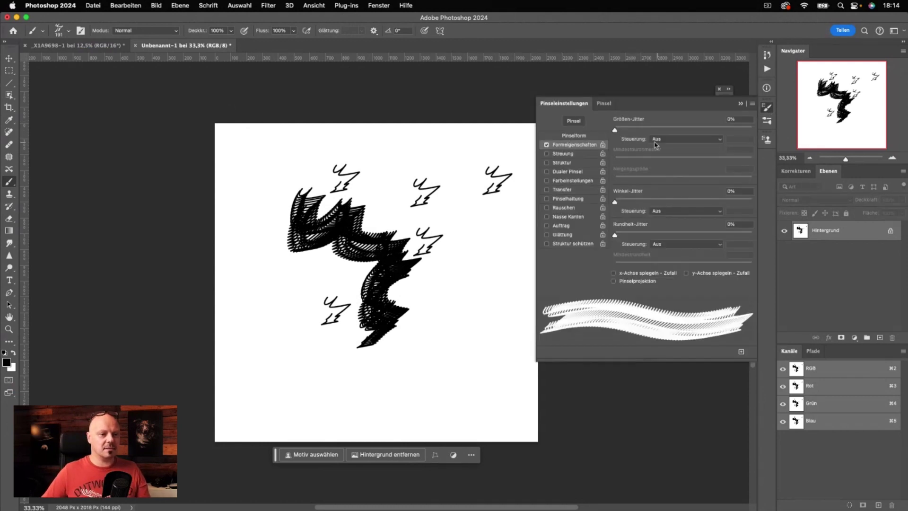
drag(615, 130, 707, 130)
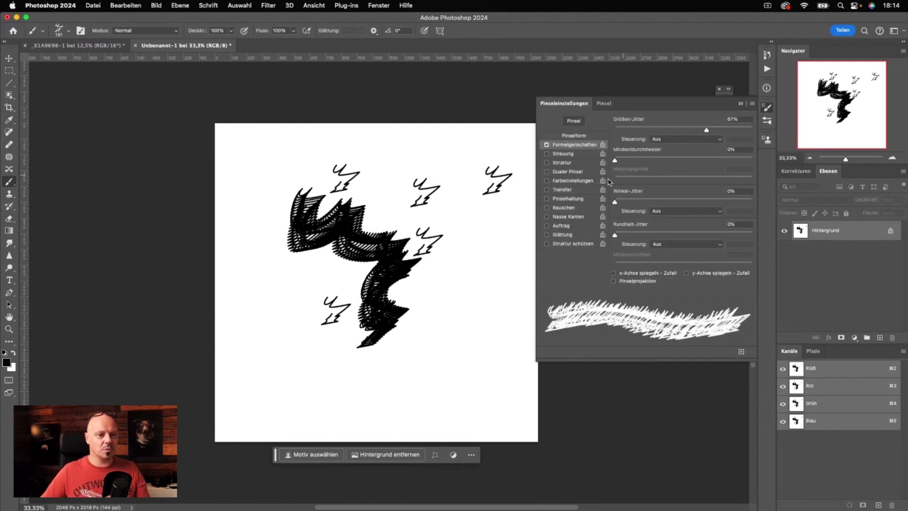
drag(615, 202, 685, 202)
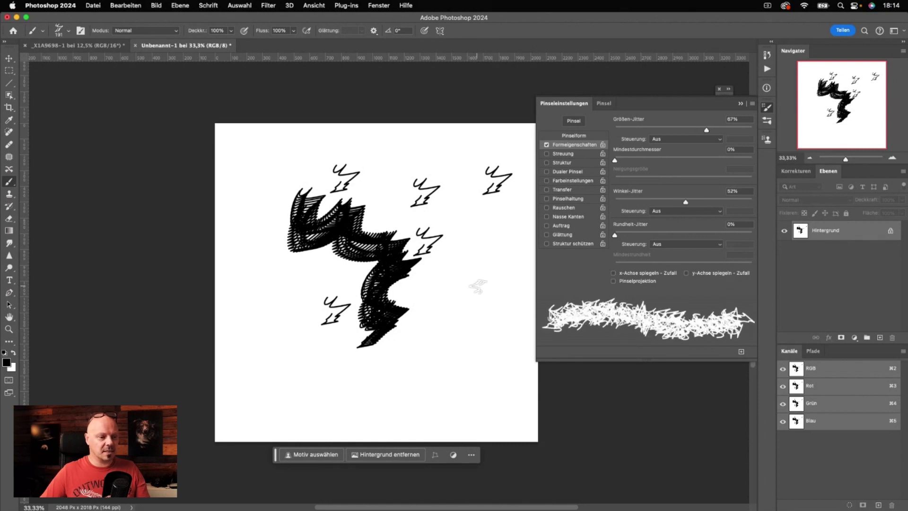
mouse_move(482, 284)
mouse_down()
mouse_move(423, 314)
mouse_move(440, 364)
mouse_move(374, 388)
mouse_move(257, 312)
mouse_move(305, 274)
mouse_move(341, 336)
mouse_move(383, 359)
mouse_up()
key(super+a)
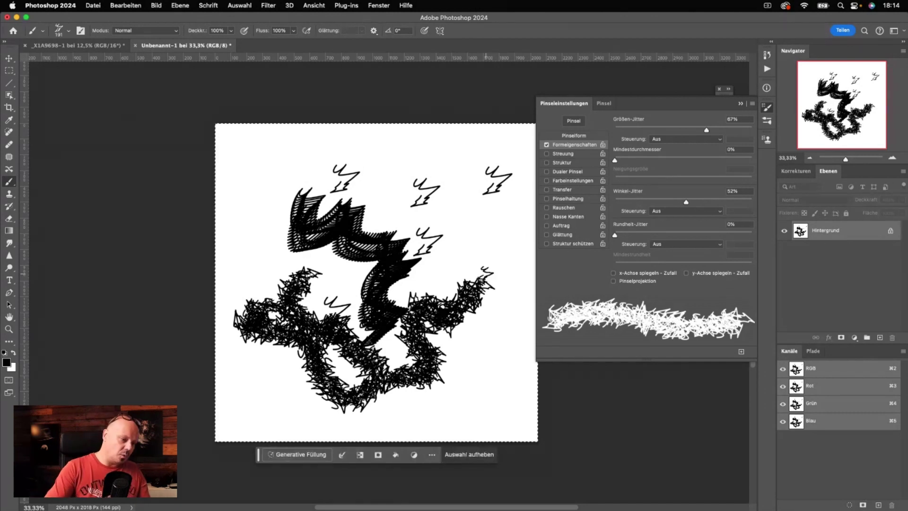
key(shift+BackSpace)
Fill the canvas black, invert it to white, and collapse the Brush Settings panel.
click(669, 187)
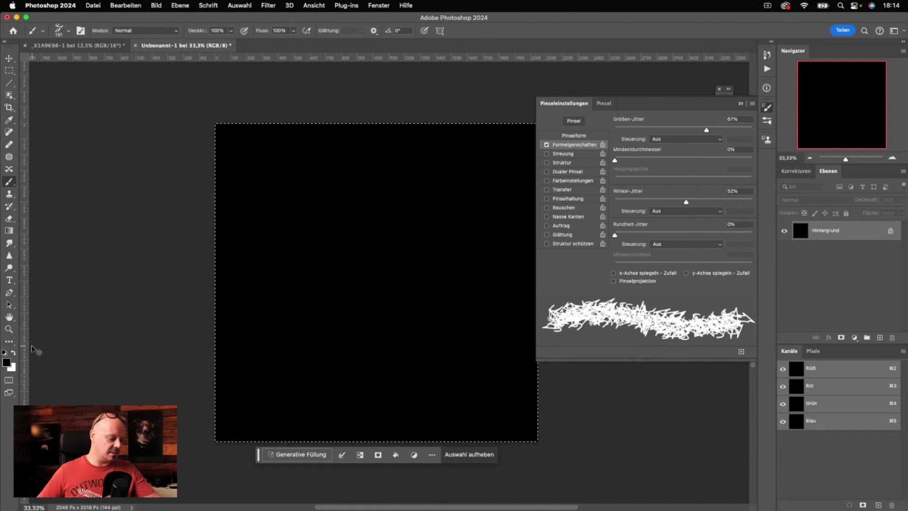
key(super+BackSpace)
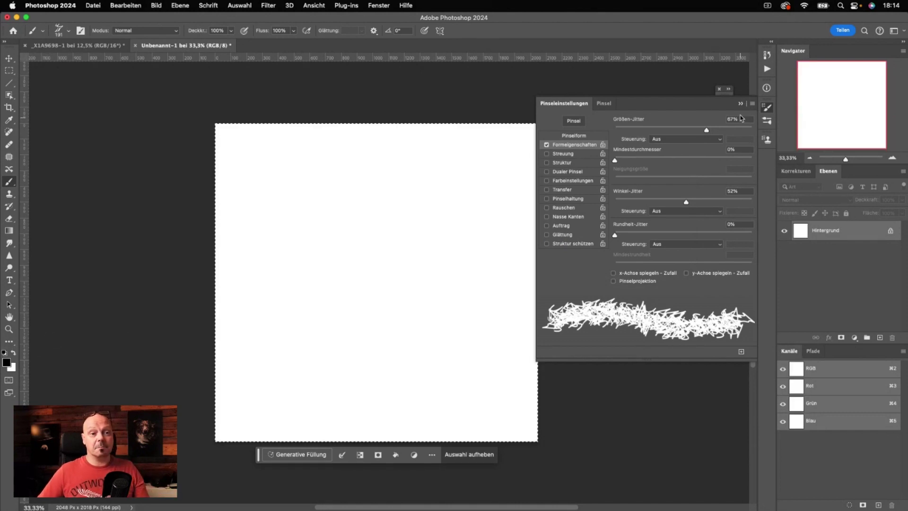
click(742, 103)
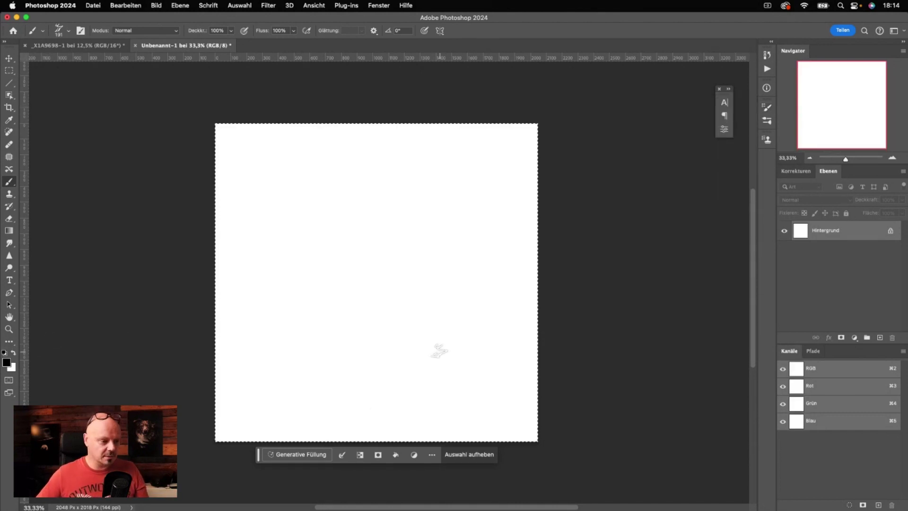
click(9, 58)
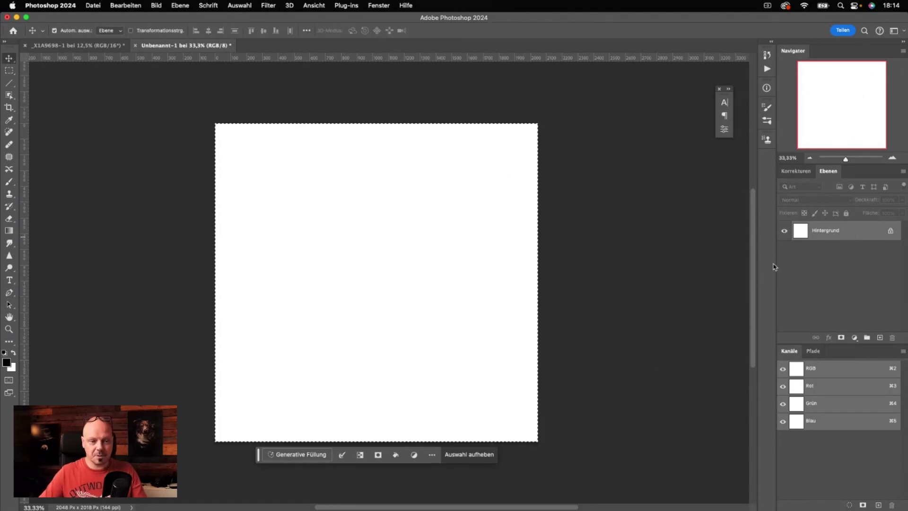
Start a Generative Fill on the selected canvas with its prompt bar moved above the canvas.
click(303, 453)
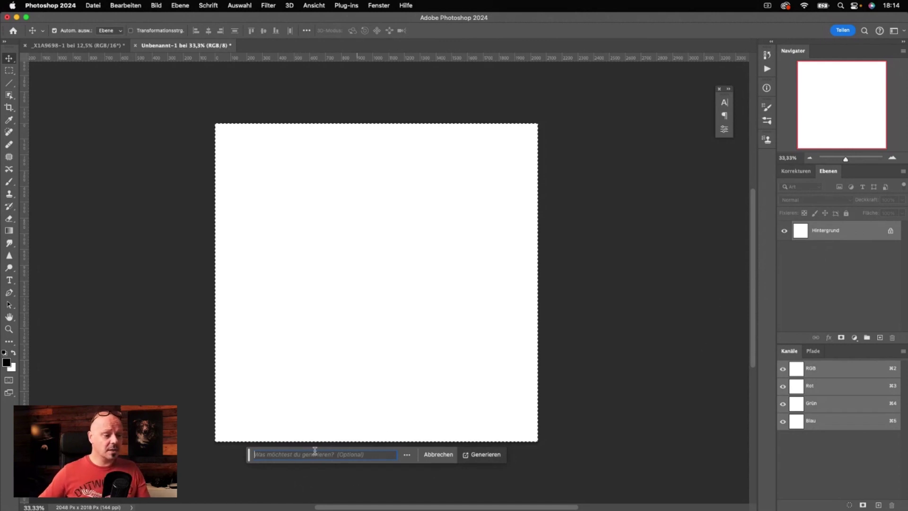
drag(248, 455, 265, 94)
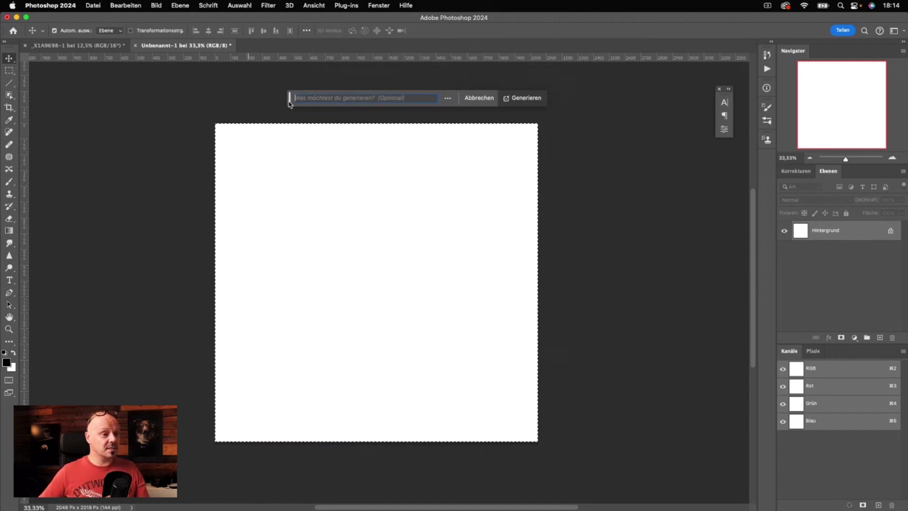
click(380, 6)
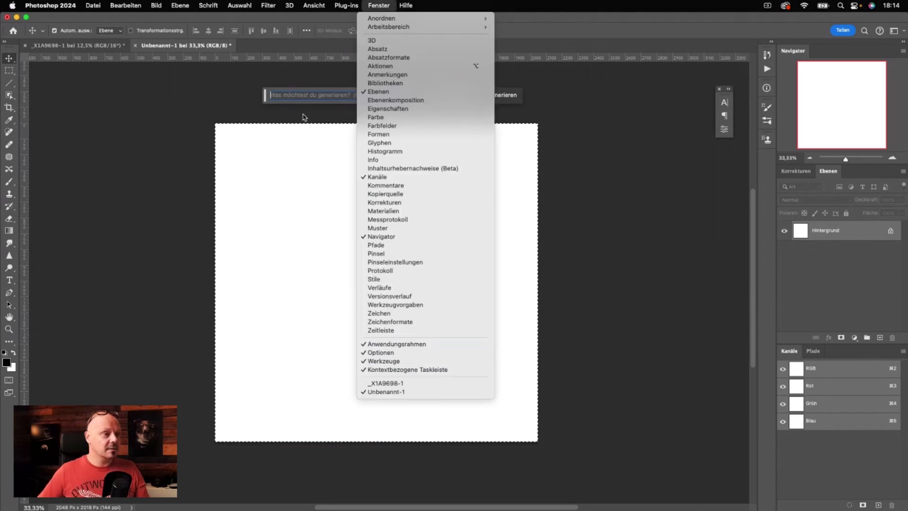
click(302, 96)
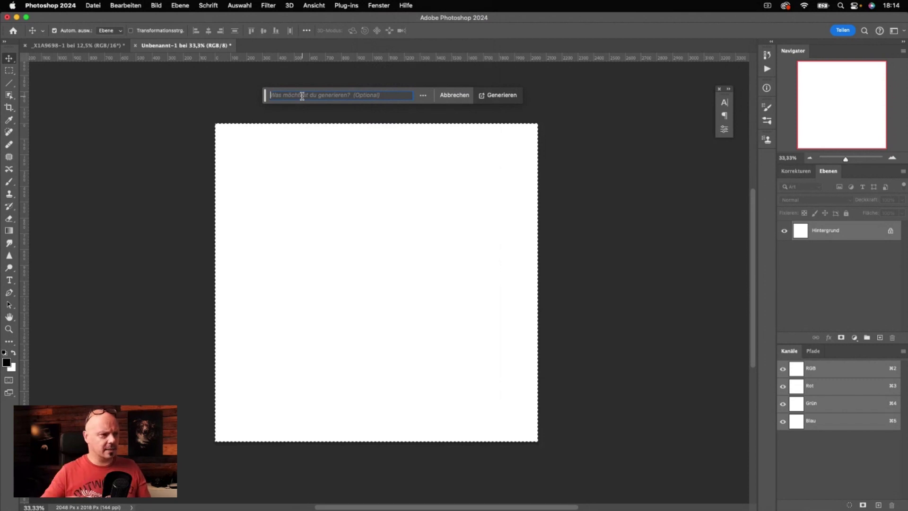
key(u)
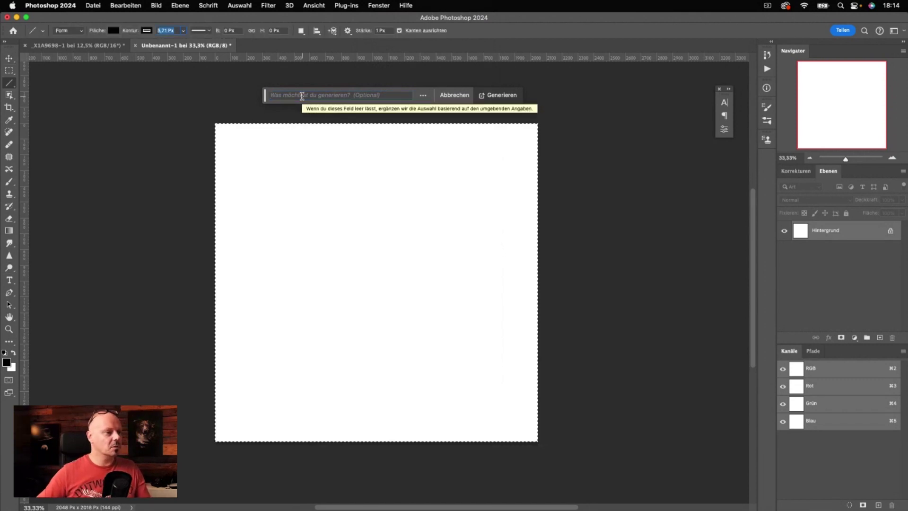
Generate a 'Cloud' fill, browse three batches of variations, and settle on the cartoon cloud.
text(Cloud)
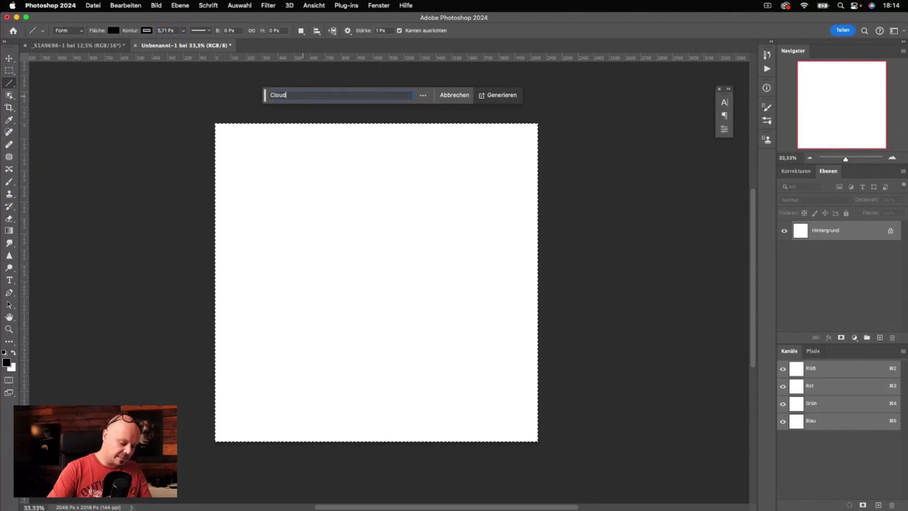
key(Return)
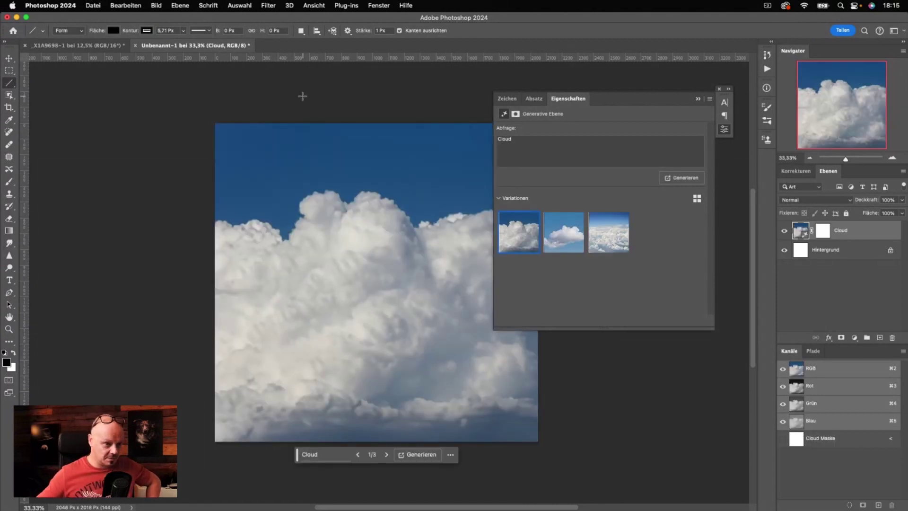
click(579, 234)
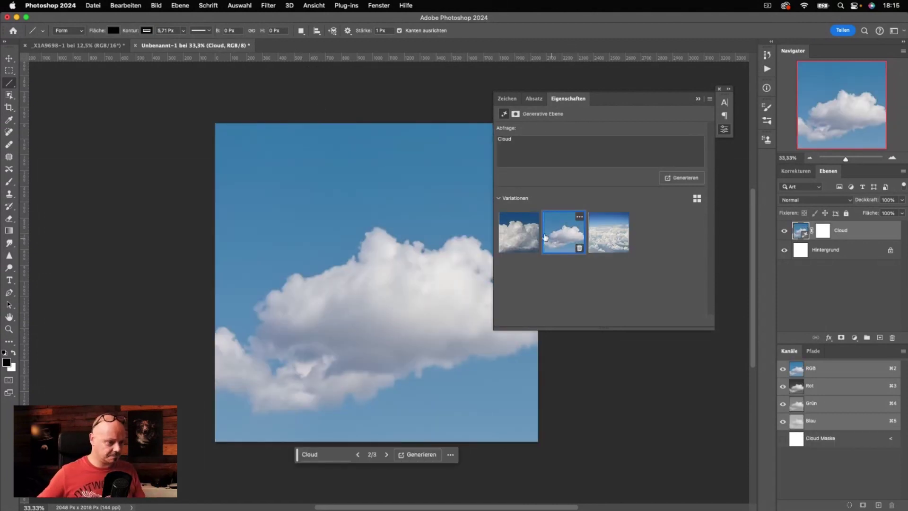
drag(606, 89, 676, 88)
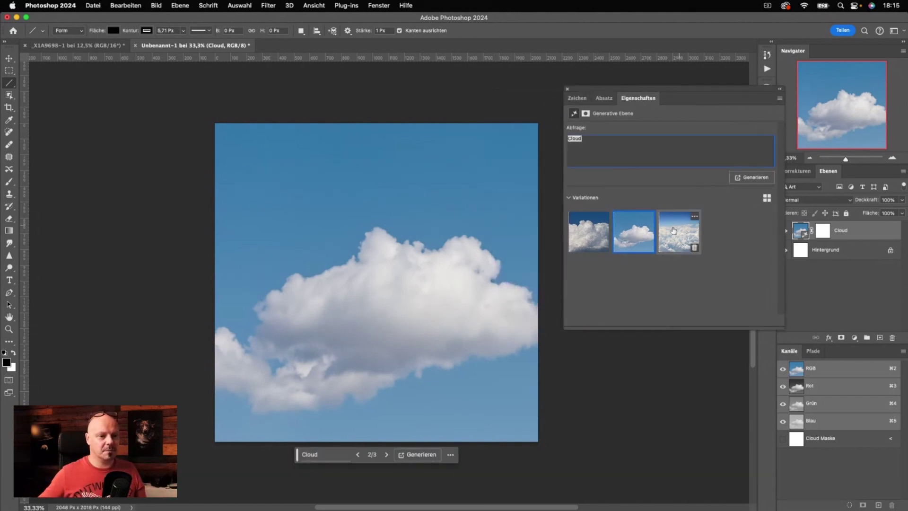
click(752, 178)
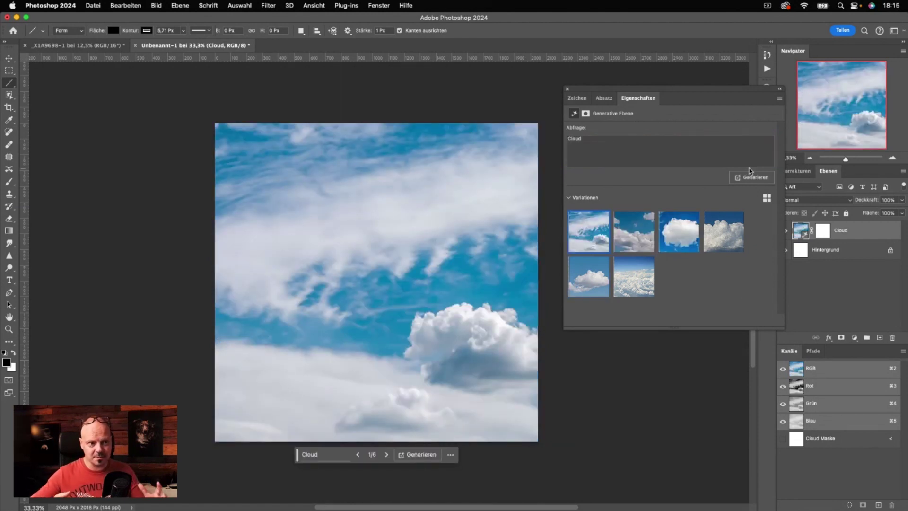
click(681, 233)
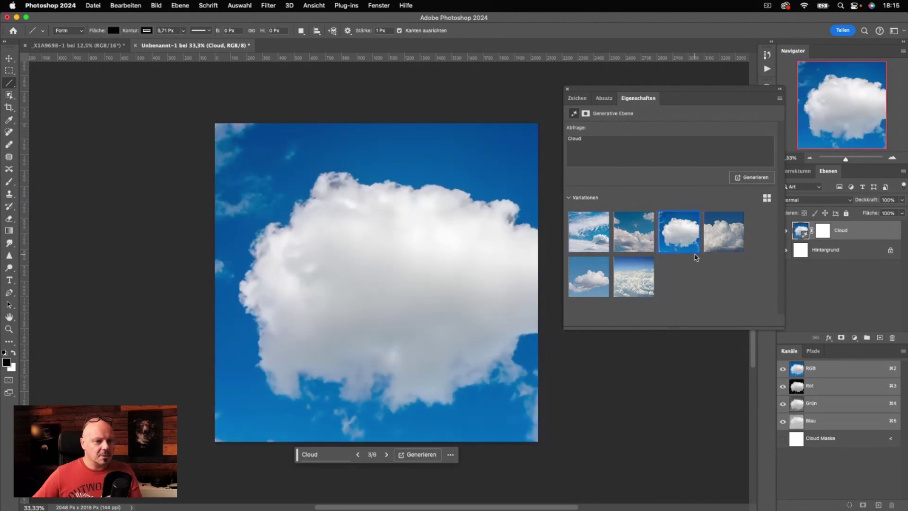
click(753, 182)
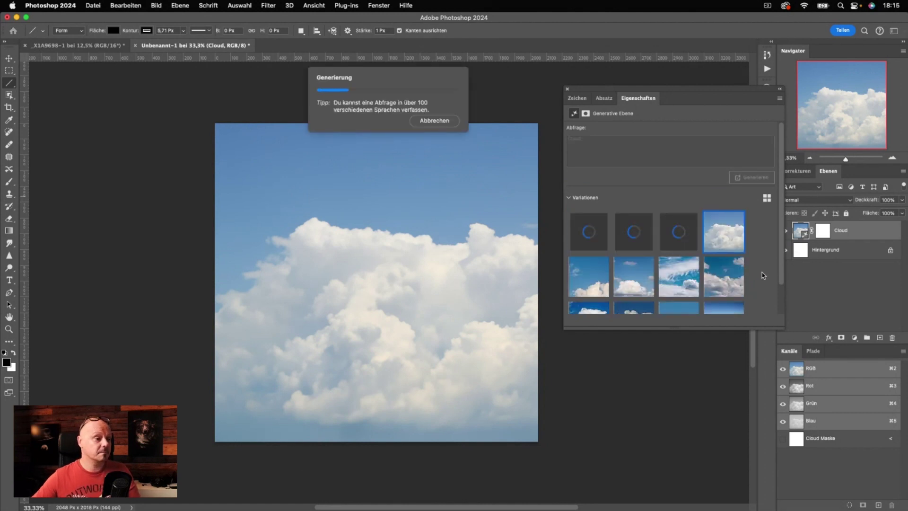
click(629, 246)
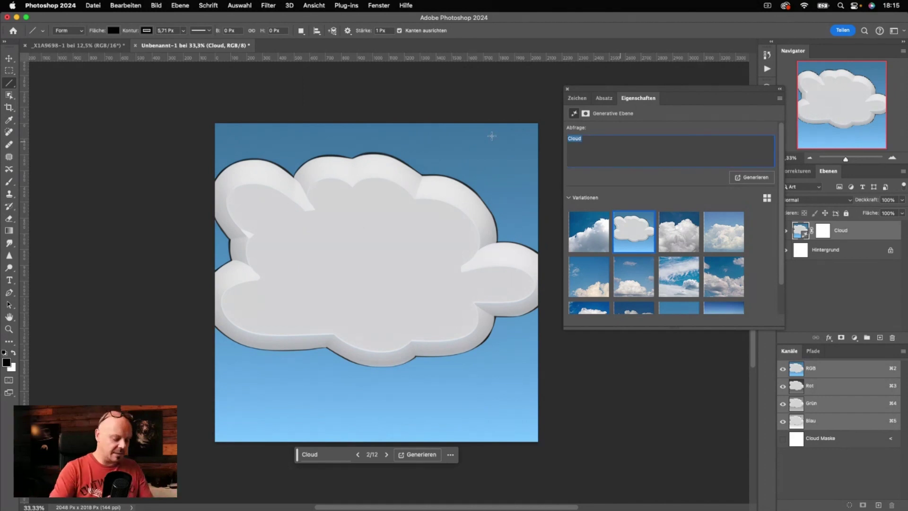
Regenerate with 'lonely cloud', keep the tall cloud on deep blue sky, and rasterize the layer.
text(lonely cl)
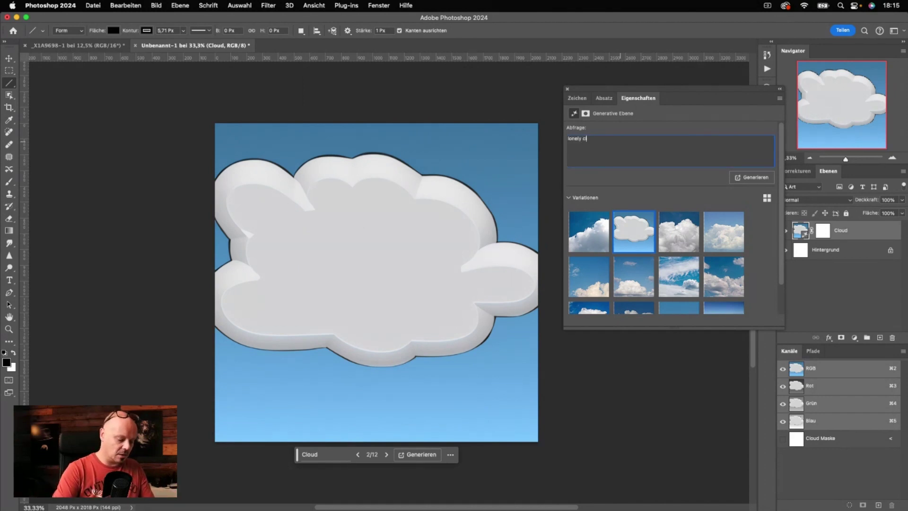
text(oud)
key(Return)
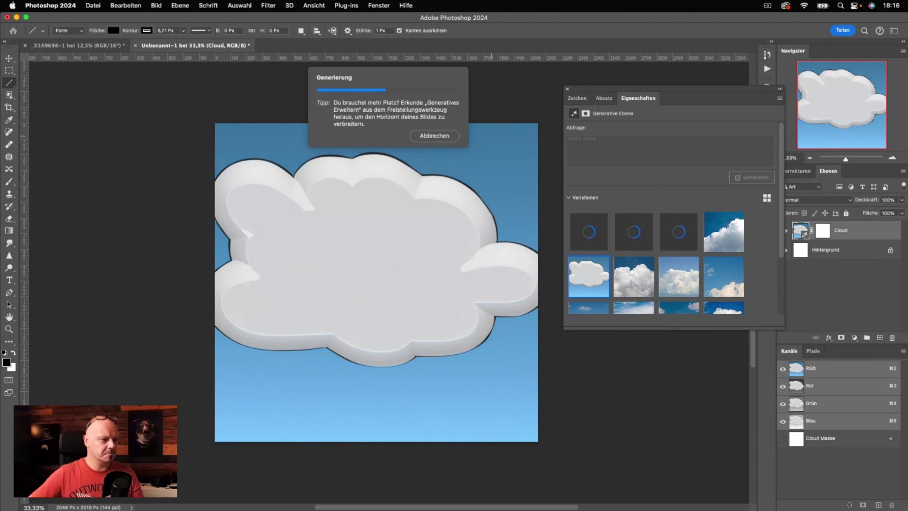
click(679, 232)
click(639, 233)
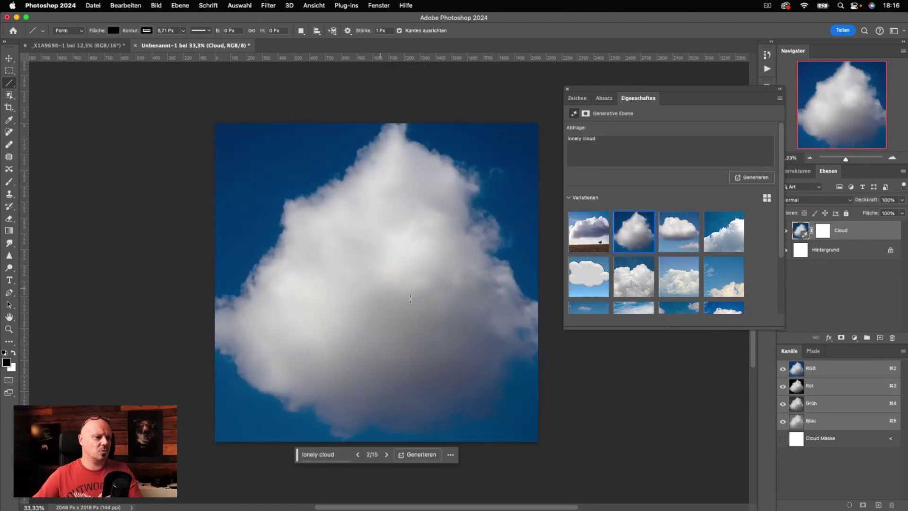
right_click(858, 234)
click(800, 236)
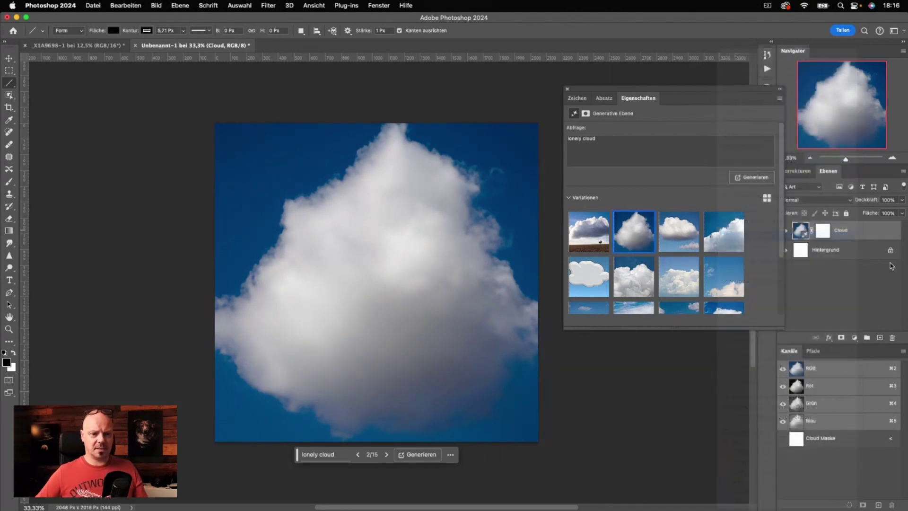
click(781, 89)
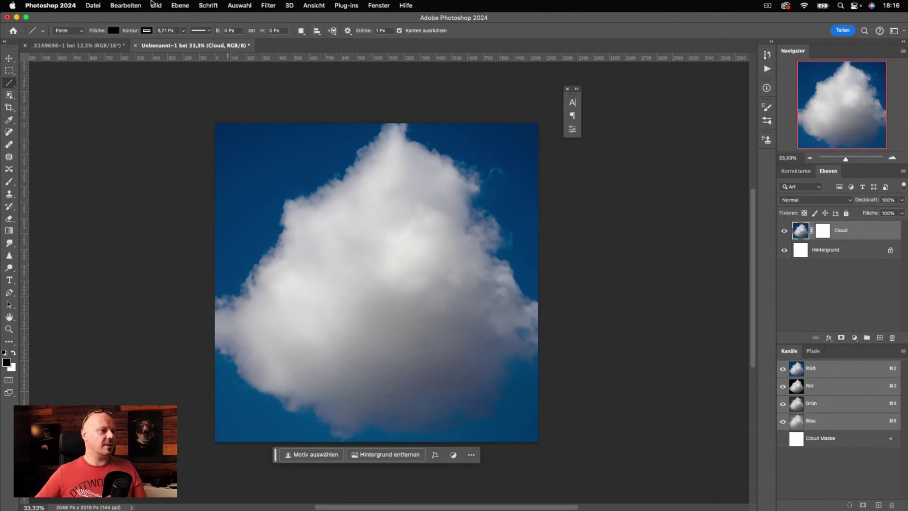
Apply a Black & White conversion with Blues at -122 and slightly lowered Cyans.
click(159, 7)
mouse_move(172, 32)
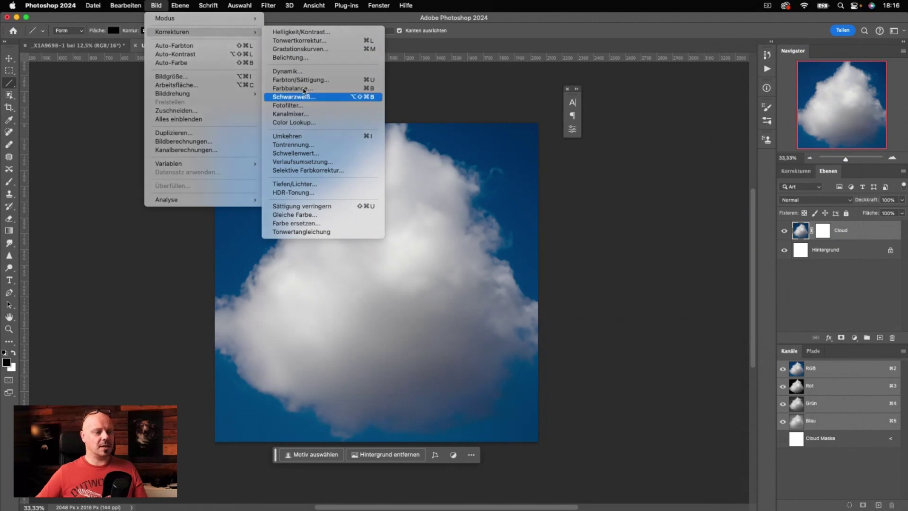
click(302, 96)
drag(626, 228, 598, 225)
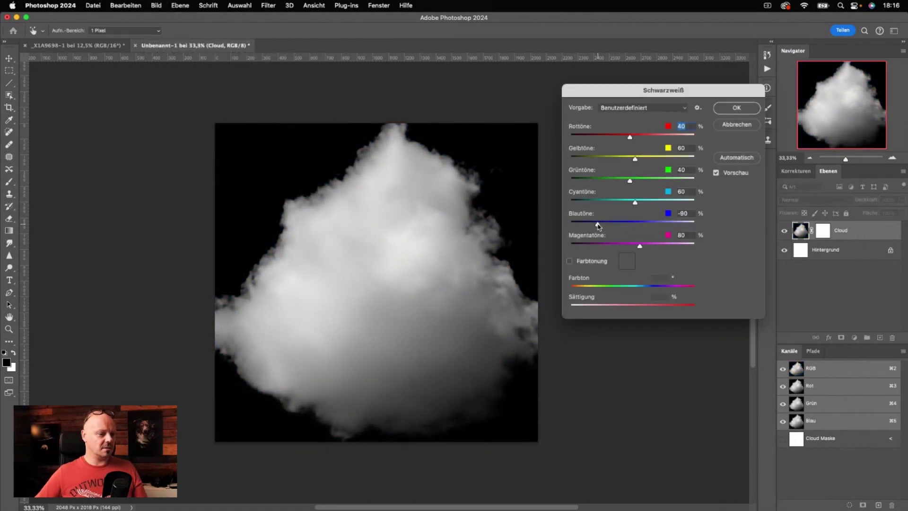
drag(590, 227, 591, 225)
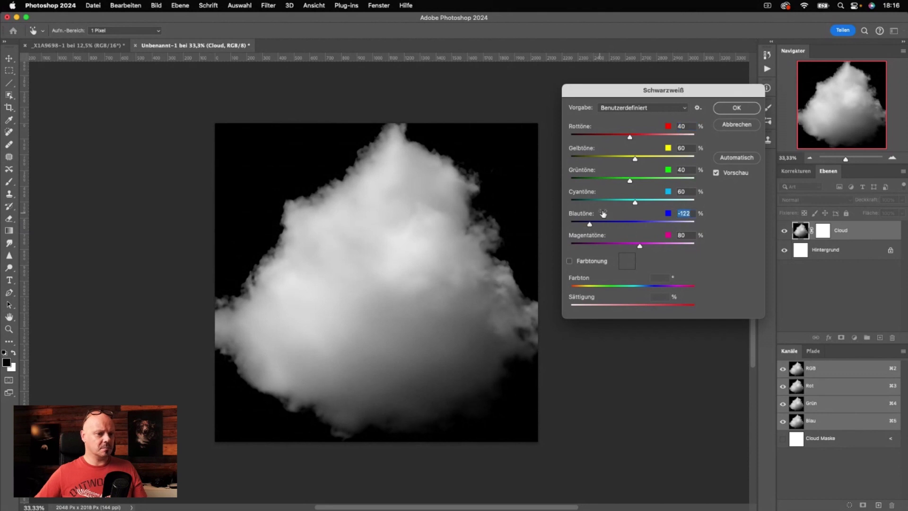
drag(637, 206, 630, 204)
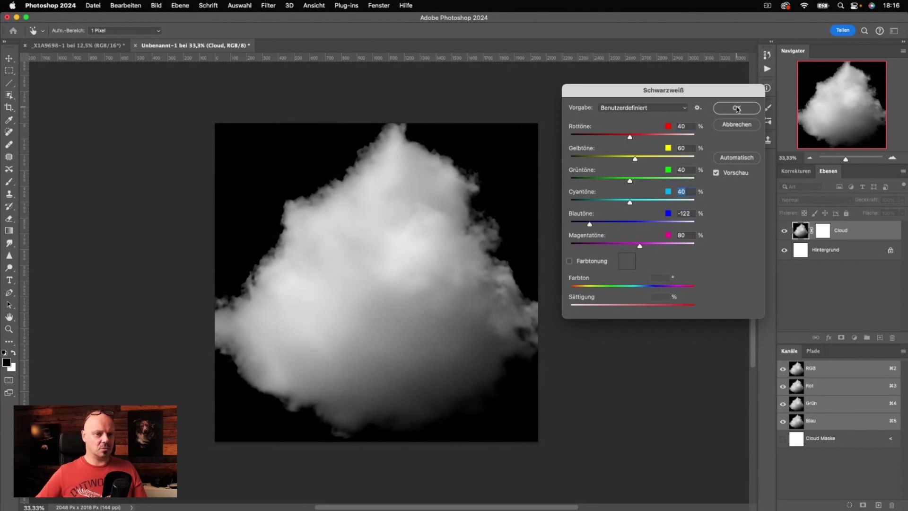
click(737, 109)
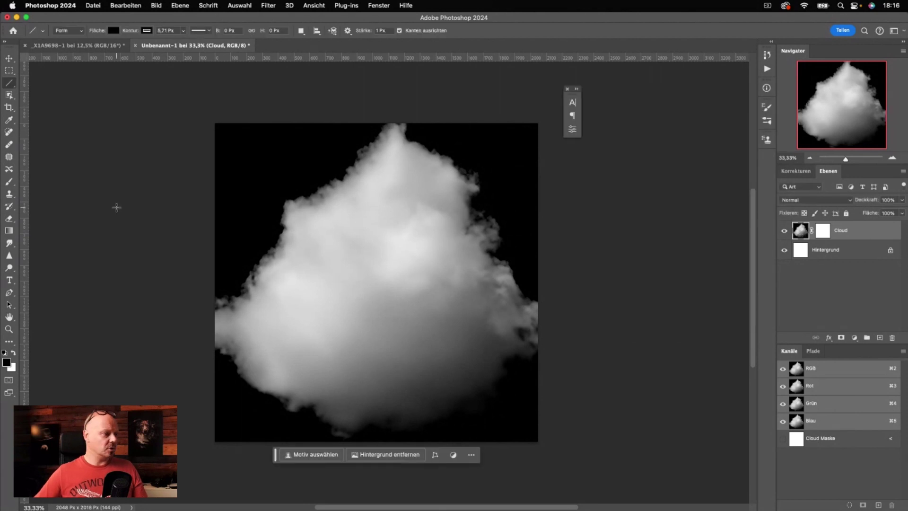
With a soft round brush, paint black over the cloud's left and right wisps and its peak.
click(9, 183)
click(63, 27)
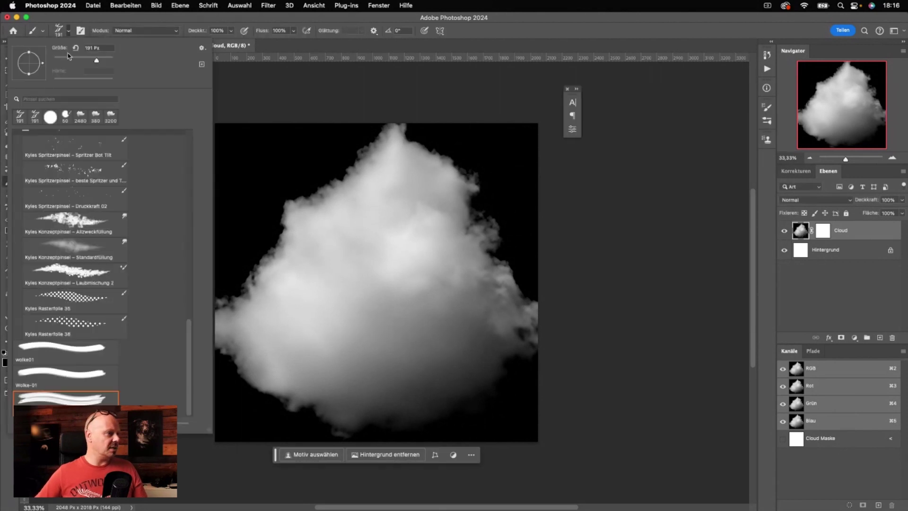
scroll(85, 161, up, 15)
click(92, 161)
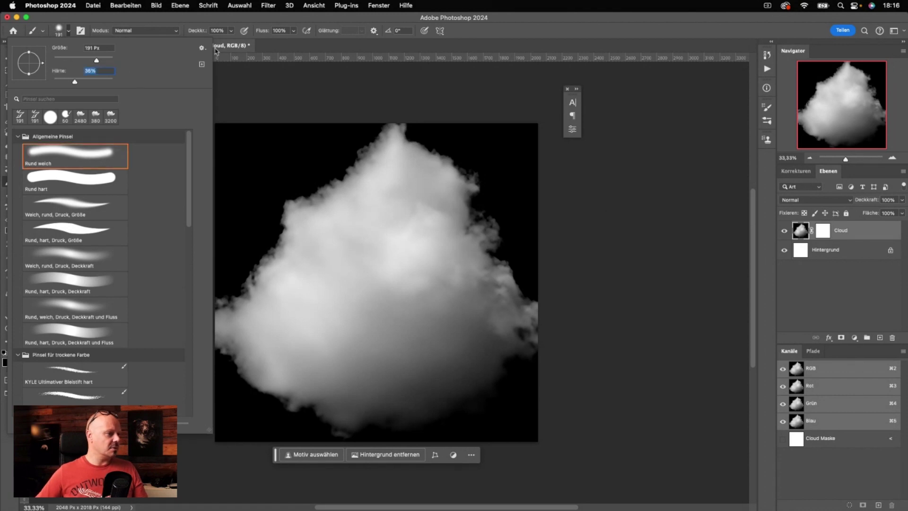
click(211, 185)
mouse_move(212, 284)
mouse_down()
mouse_move(212, 356)
mouse_move(200, 363)
mouse_up()
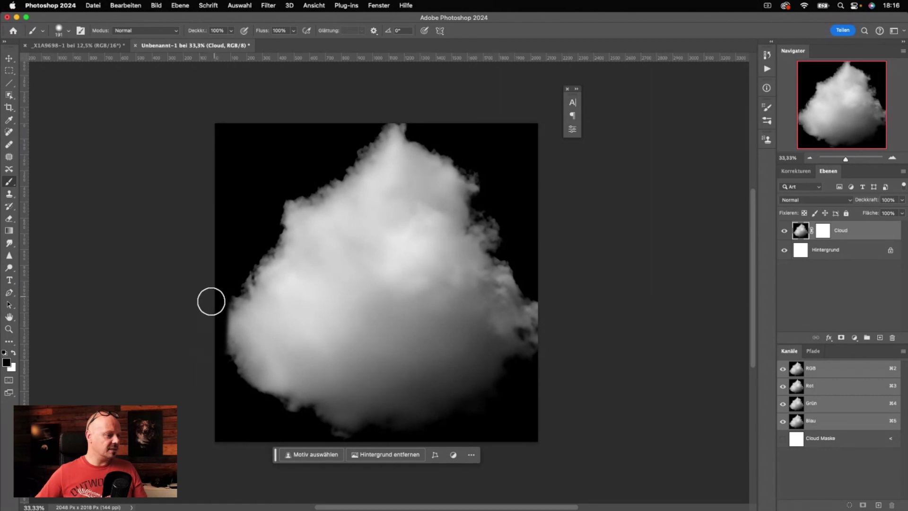
mouse_move(521, 421)
mouse_down()
mouse_move(541, 292)
mouse_move(532, 372)
mouse_up()
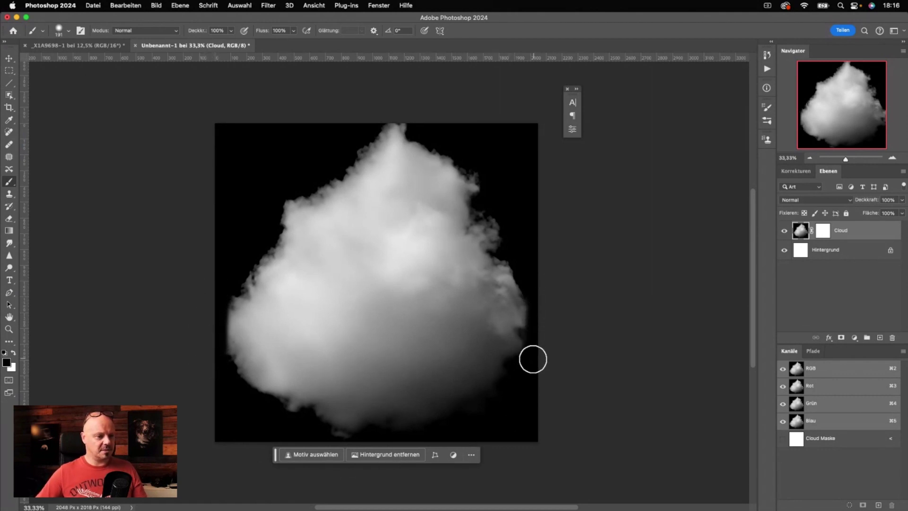
mouse_move(409, 112)
mouse_down()
mouse_move(351, 121)
mouse_move(422, 124)
mouse_up()
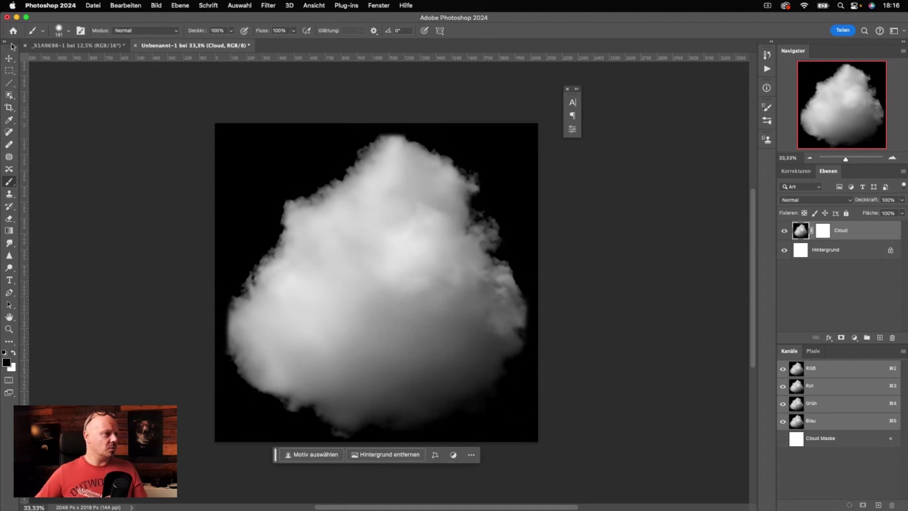
Invert the image so the cloud turns dark, then sample Levels white and black points.
key(v)
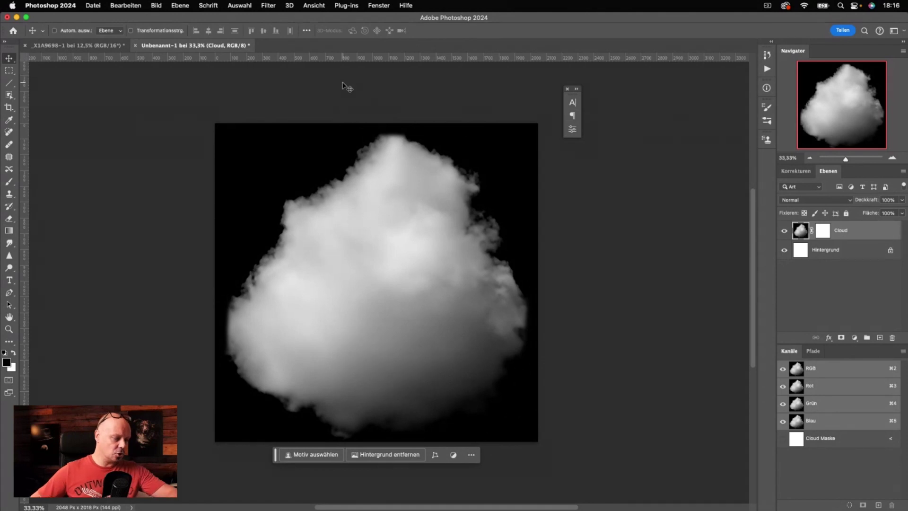
key(super+i)
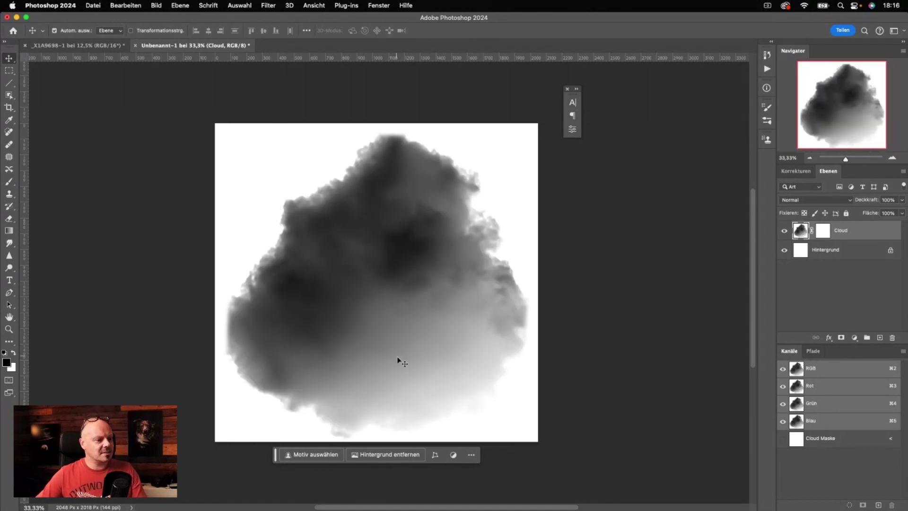
click(156, 5)
mouse_move(172, 32)
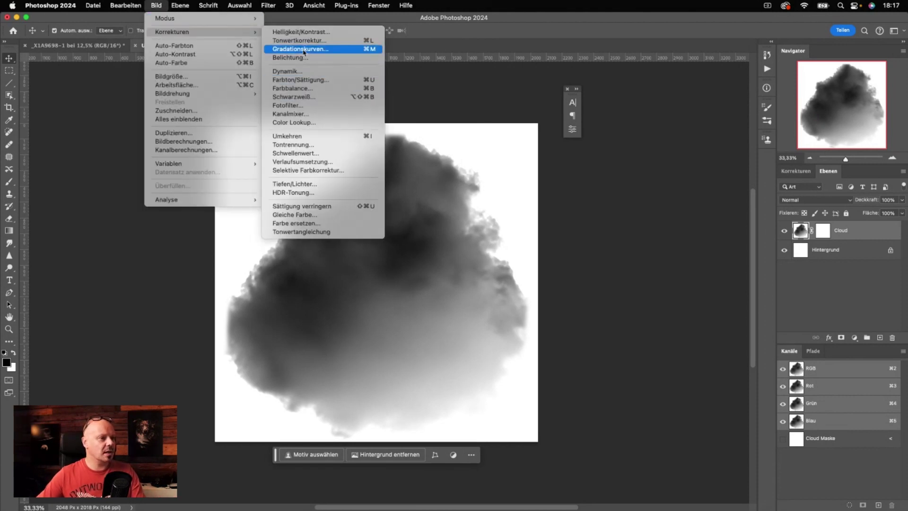
click(325, 49)
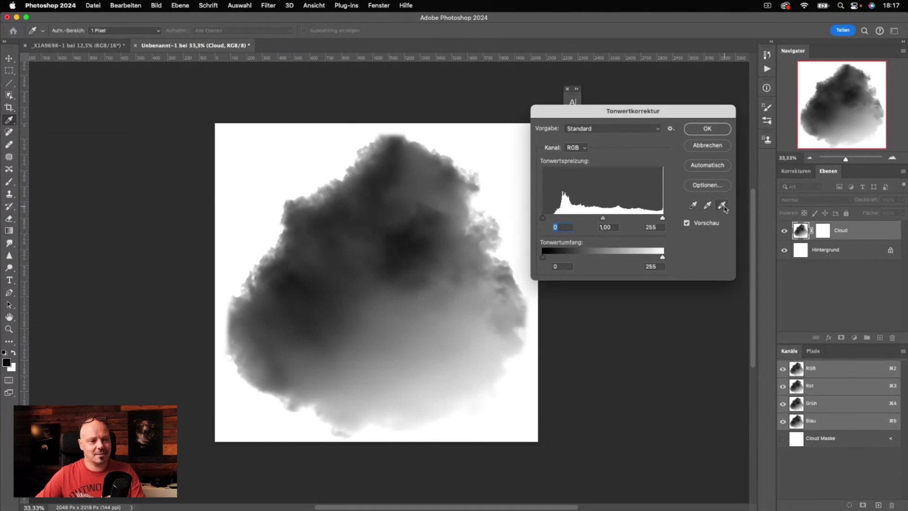
click(722, 206)
click(517, 134)
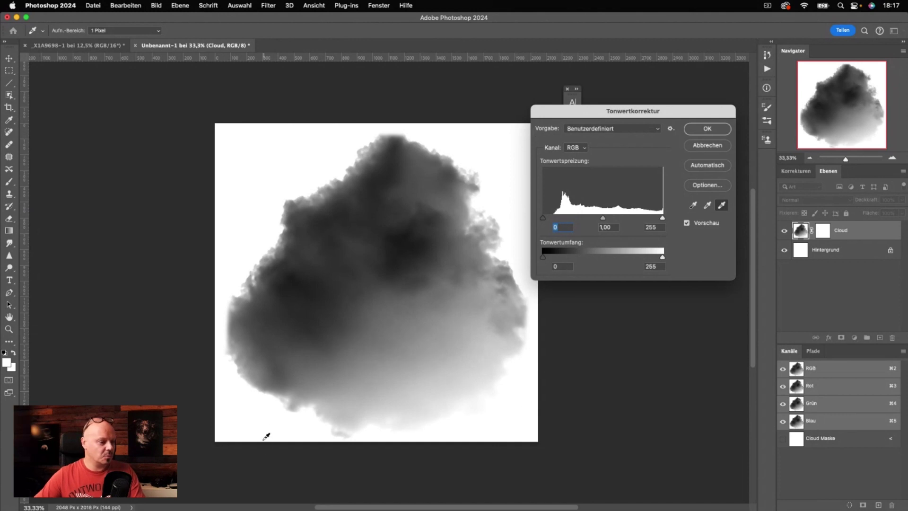
click(694, 206)
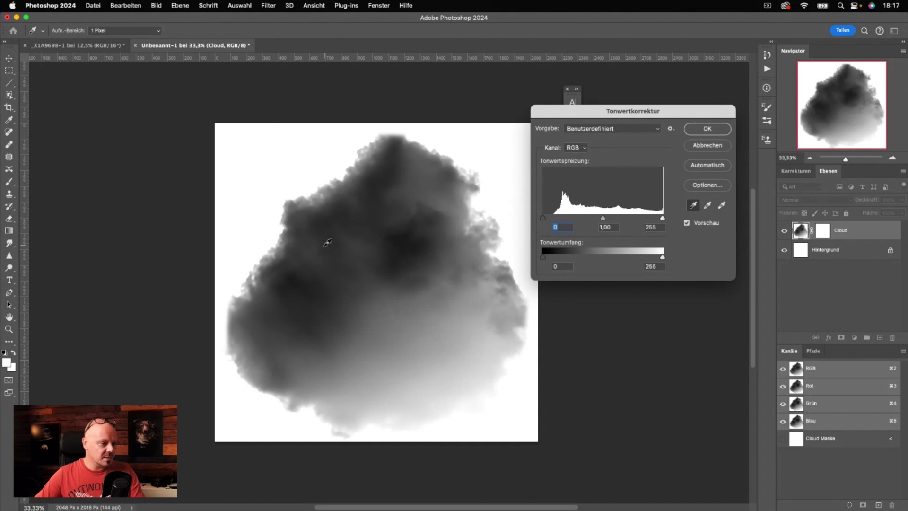
click(305, 216)
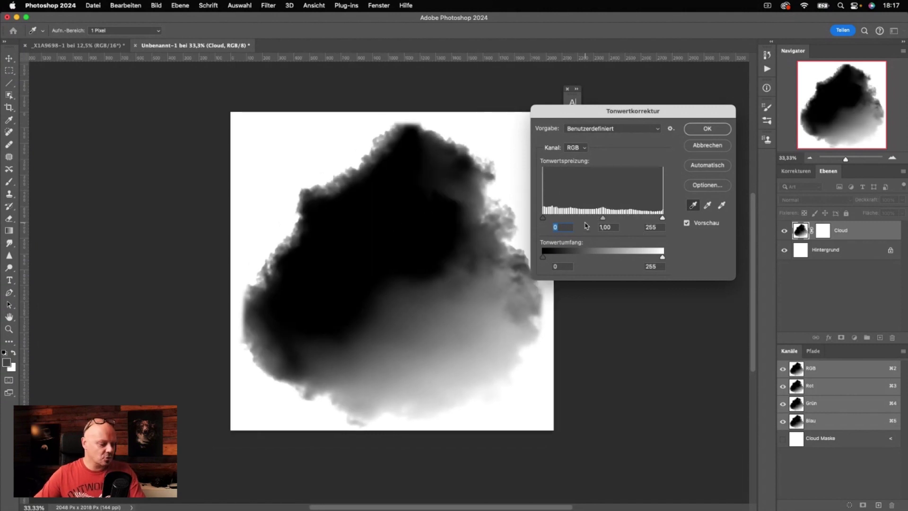
Undo the black-point sample and set Levels to black 24 and white 245.
key(super+z)
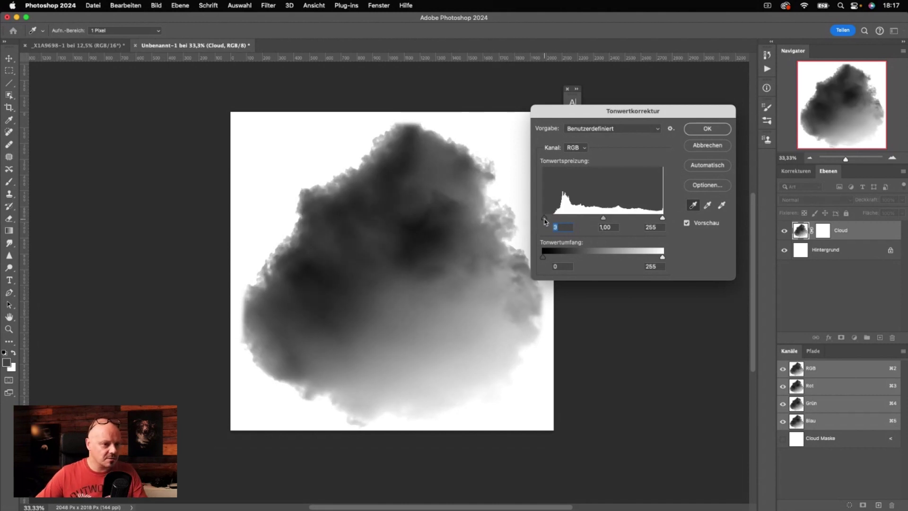
drag(545, 221, 555, 221)
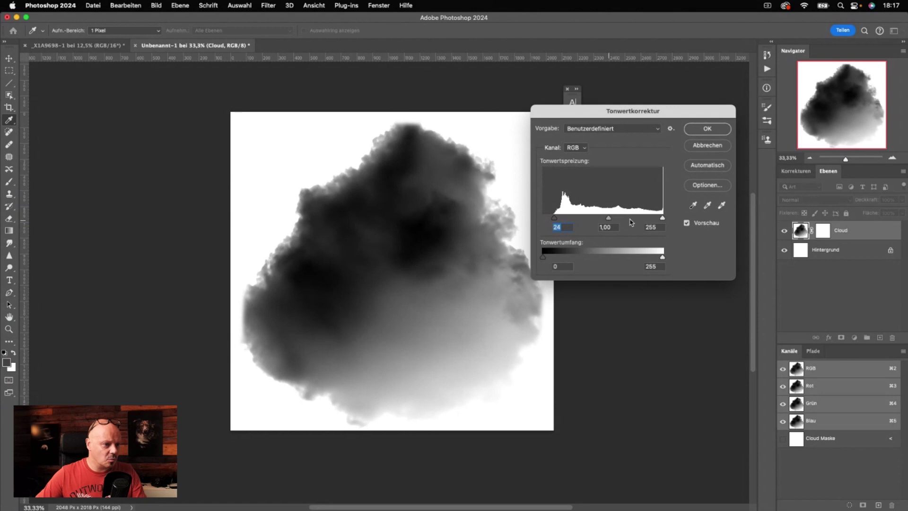
drag(663, 221, 658, 220)
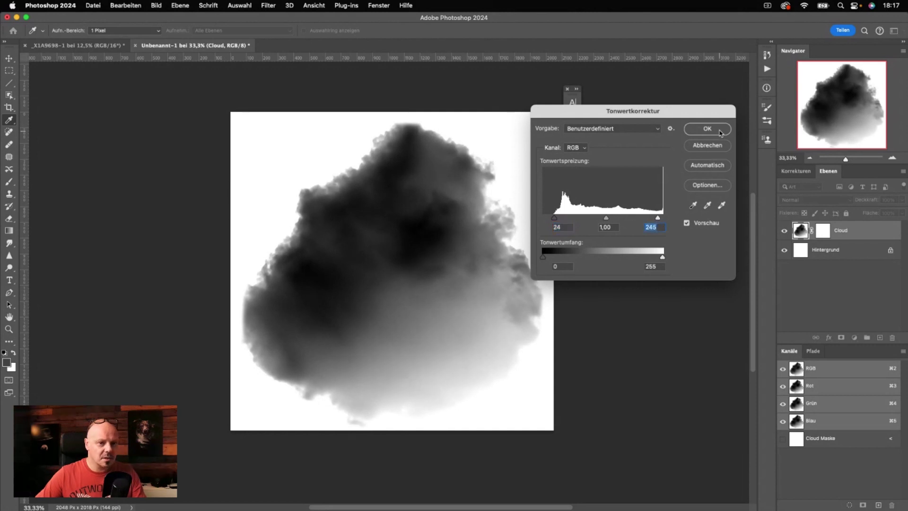
click(707, 128)
key(v)
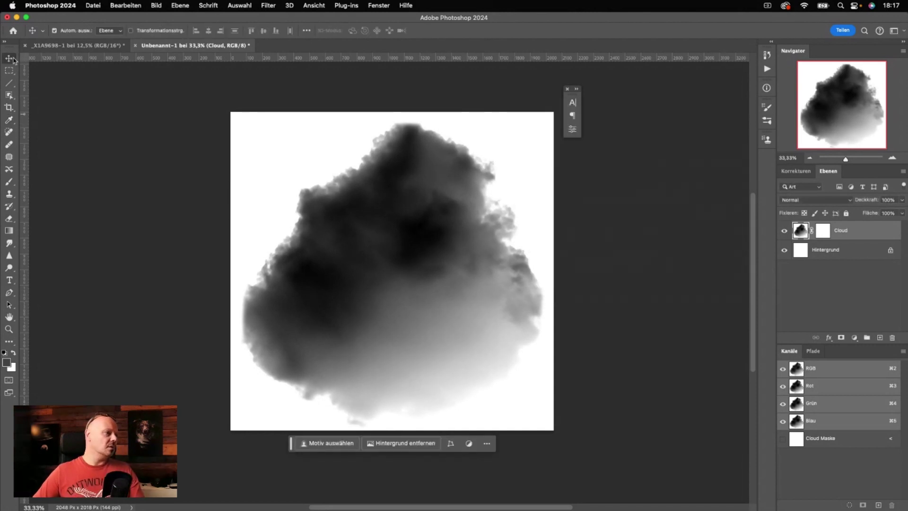
Select all and save the cloud as the 2048 px brush preset 'WolkenPinsel-01'.
key(super+a)
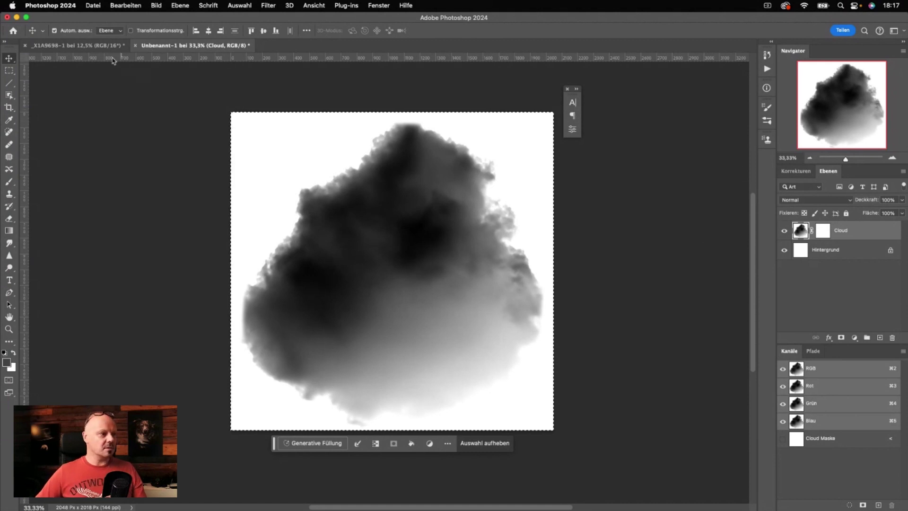
click(132, 6)
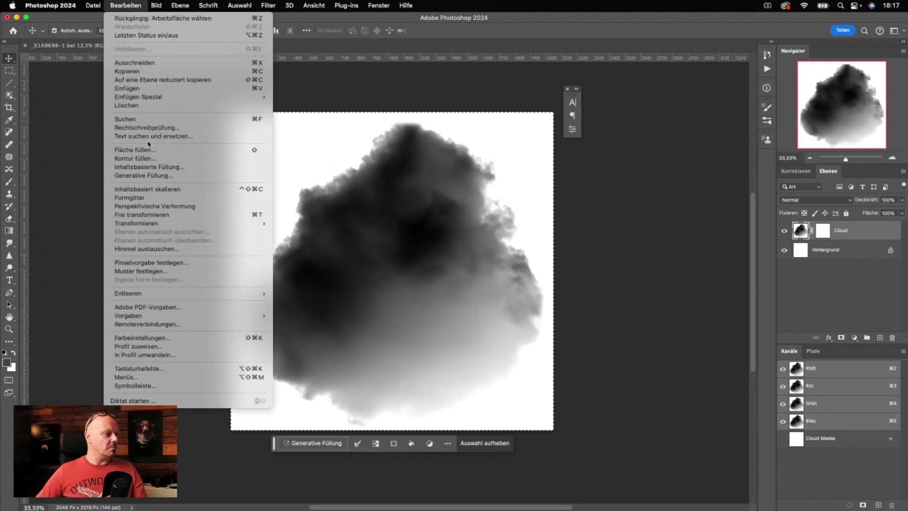
click(153, 263)
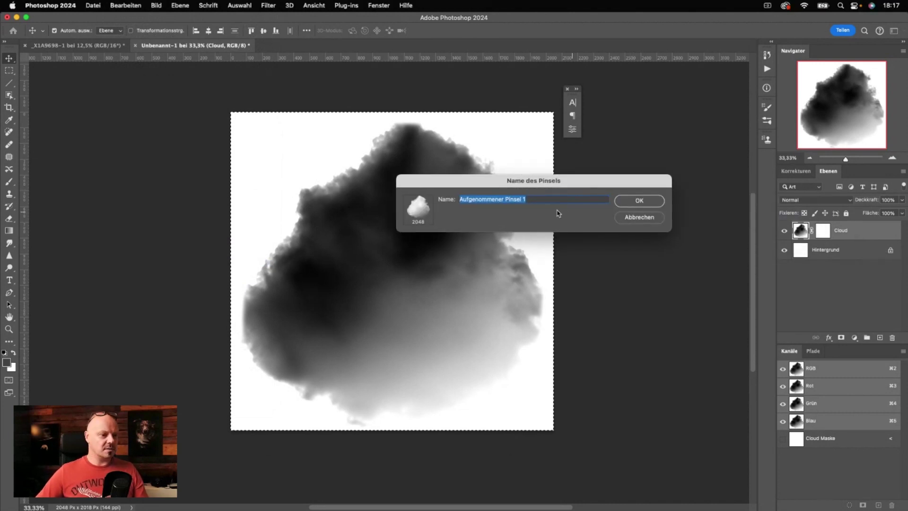
text(Wol)
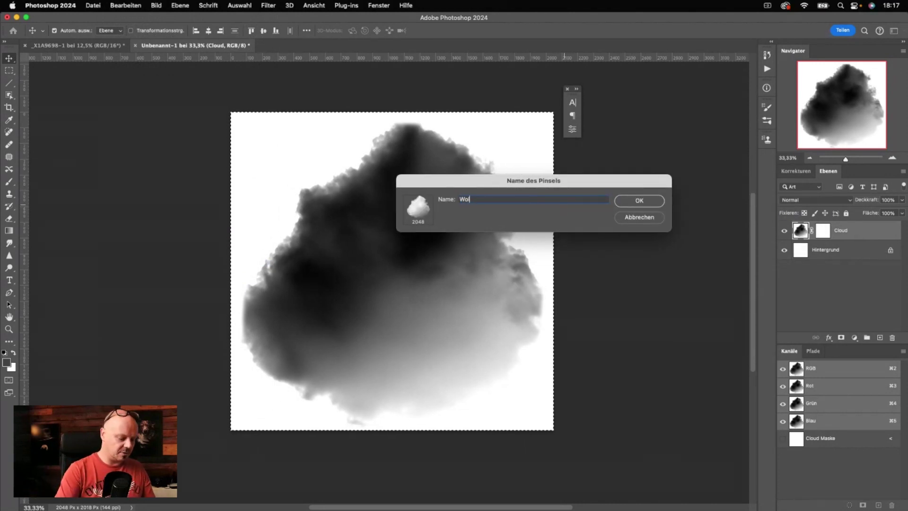
text(ken)
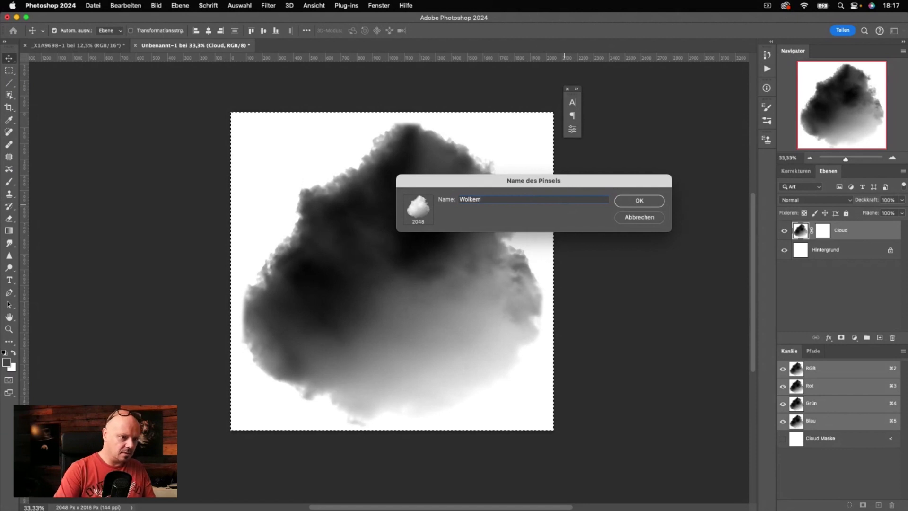
text(Pinsel)
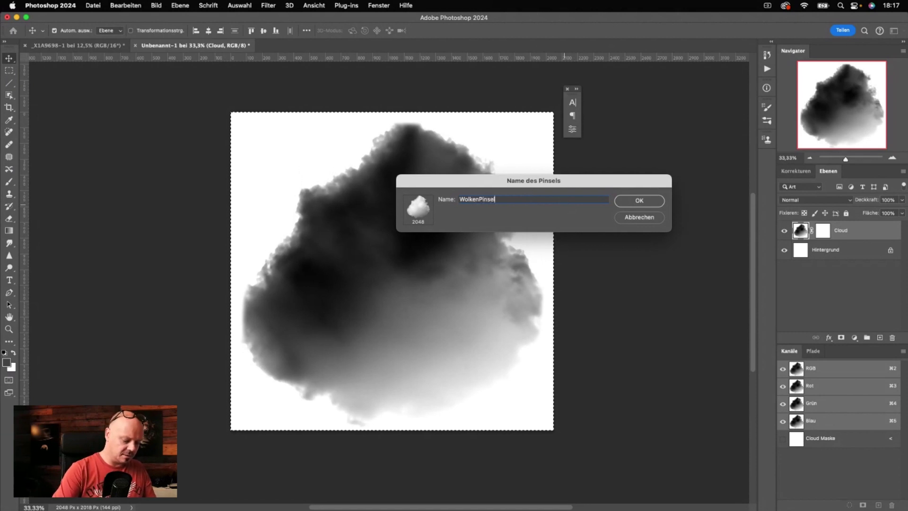
text(-02)
key(BackSpace)
text(1)
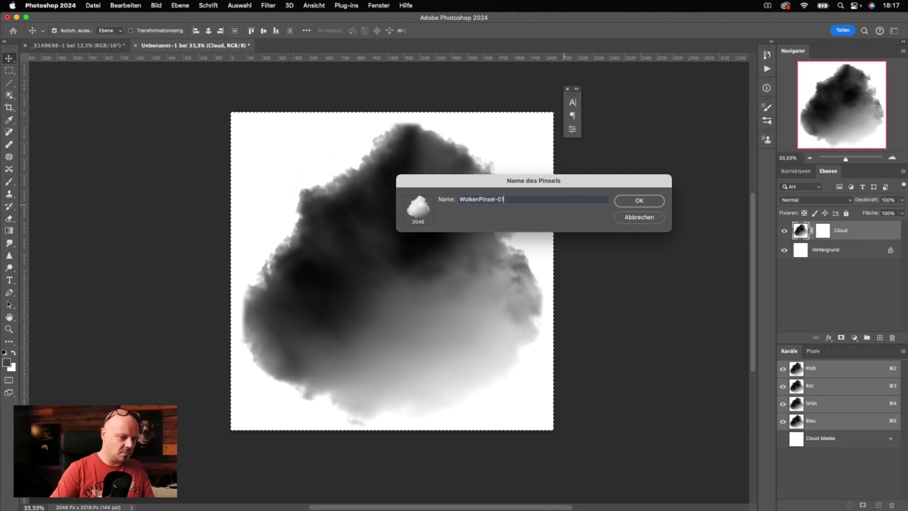
click(646, 203)
key(b)
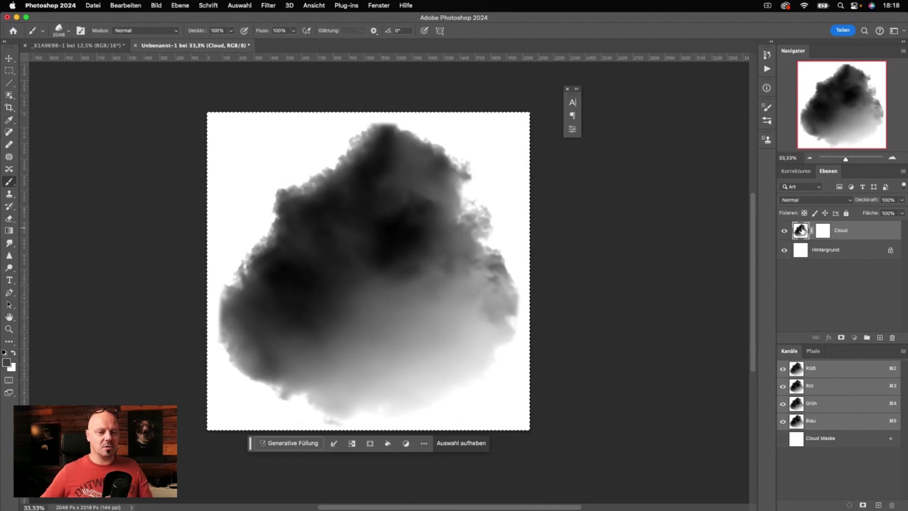
Delete the Cloud layer, add a new layer and set a smaller black cloud brush.
drag(813, 226, 893, 337)
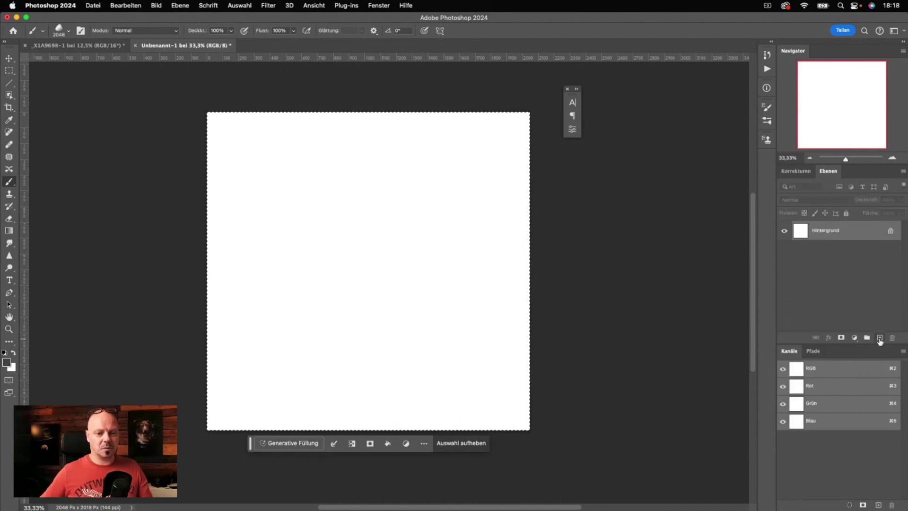
click(880, 338)
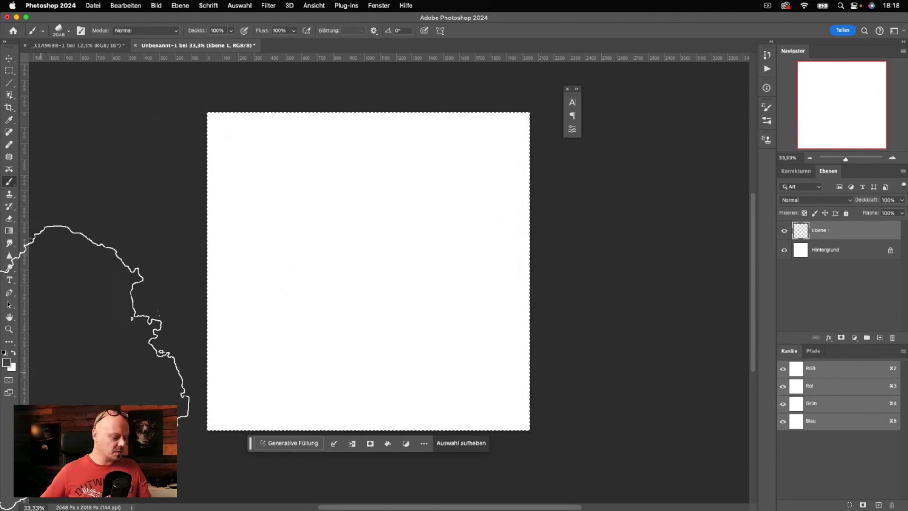
key(d)
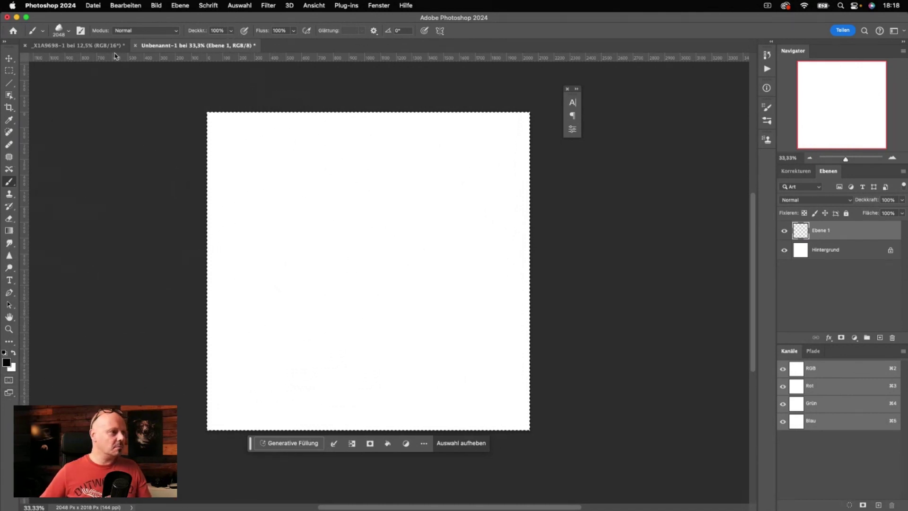
click(65, 33)
drag(101, 58, 87, 60)
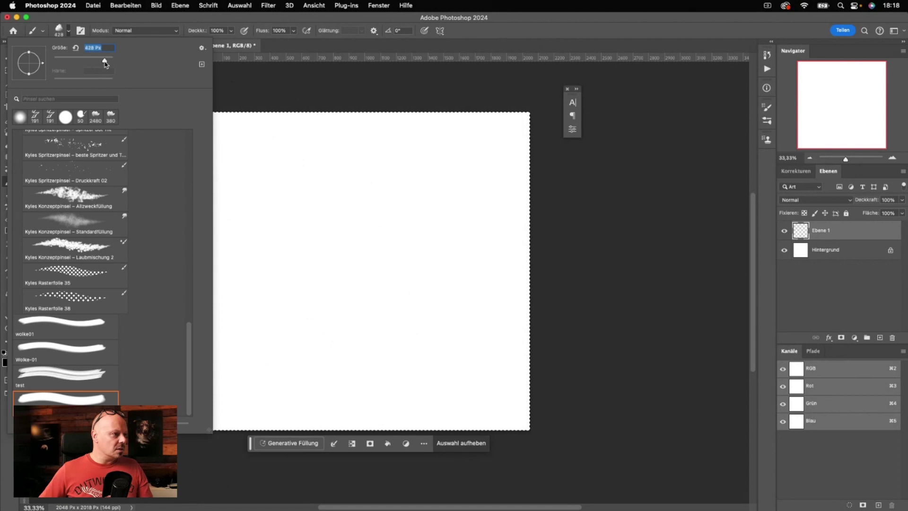
Paint two black test strokes with the cloud brush, then undo them back to a blank canvas.
mouse_move(314, 159)
mouse_down()
mouse_move(320, 321)
mouse_move(450, 199)
mouse_up()
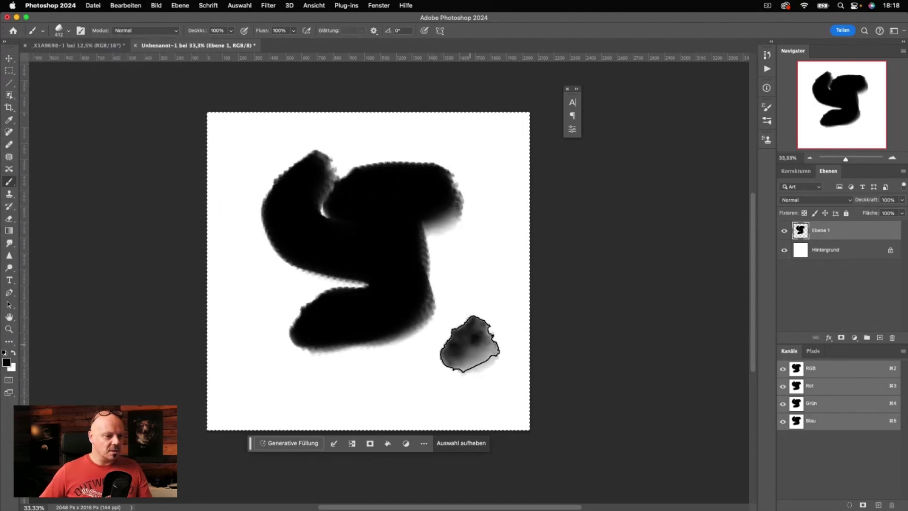
mouse_move(407, 390)
mouse_down()
mouse_move(474, 330)
mouse_move(405, 364)
mouse_move(456, 375)
mouse_up()
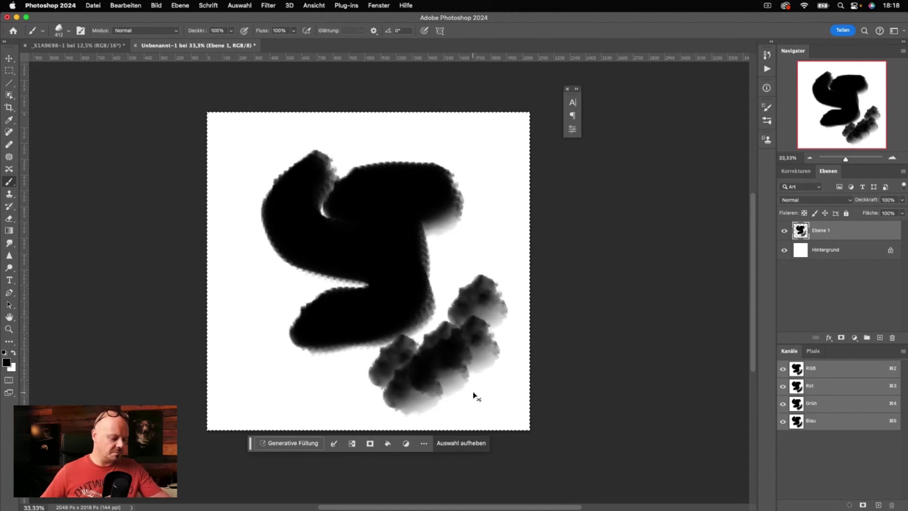
key(super+z)
key(super+z)
key(super+z)
key(super+z)
key(super+z)
key(super+z)
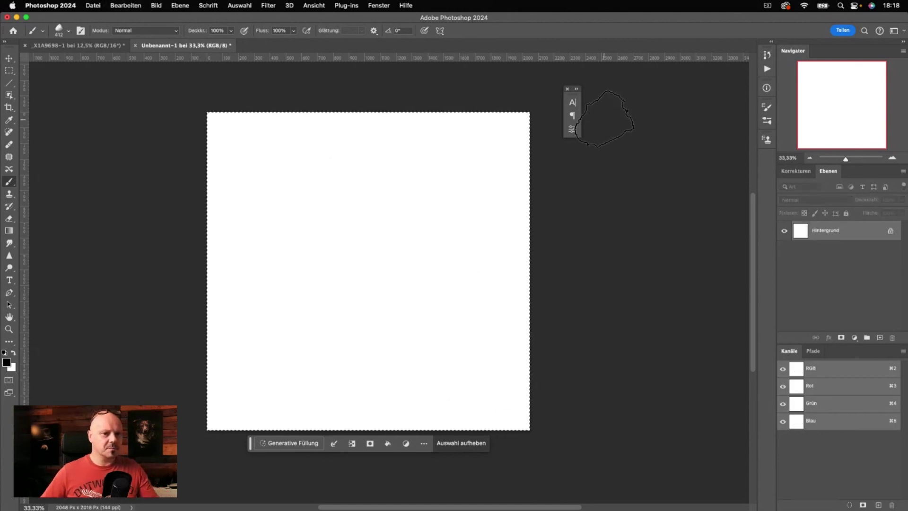
Enable Shape Dynamics with full size jitter, 100% angle jitter and some roundness jitter.
click(767, 107)
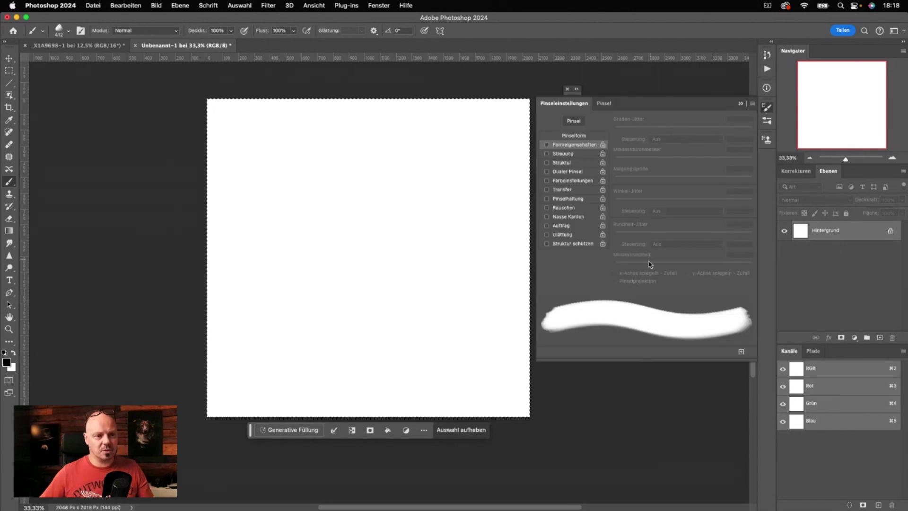
click(548, 144)
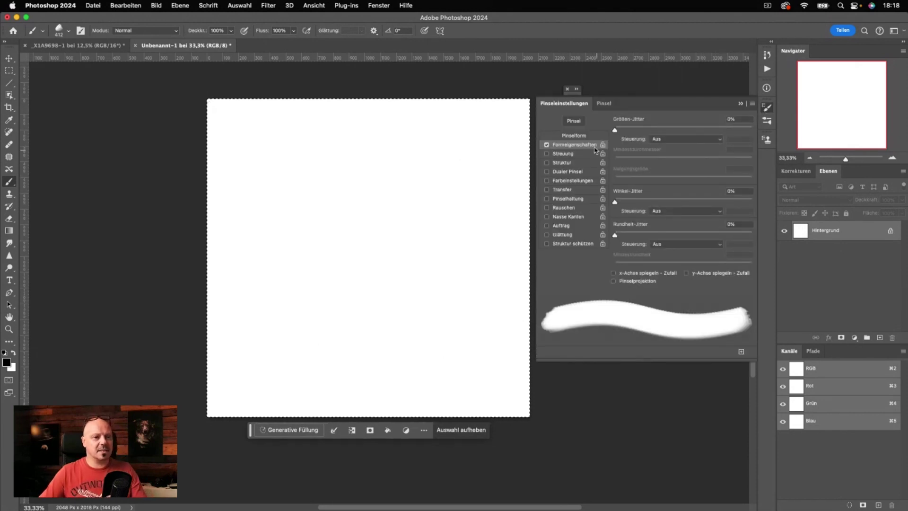
drag(616, 128, 788, 136)
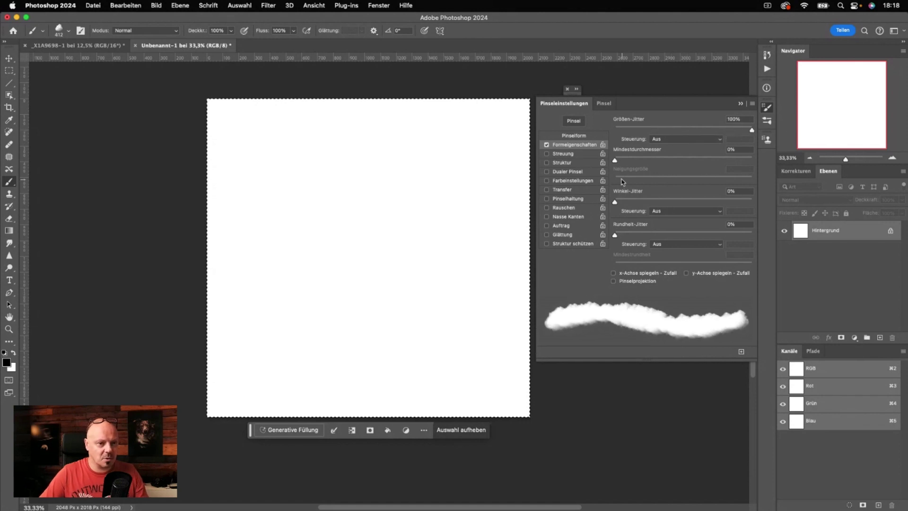
drag(615, 202, 729, 207)
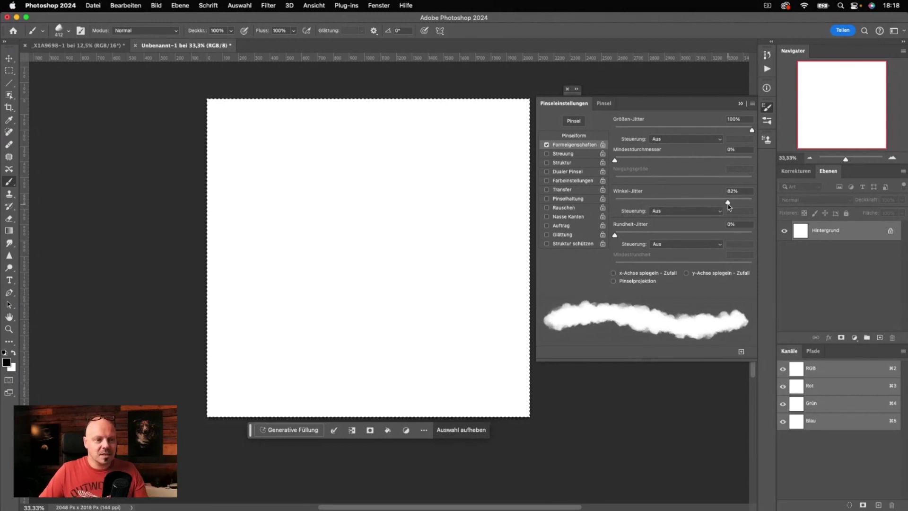
drag(728, 206, 786, 203)
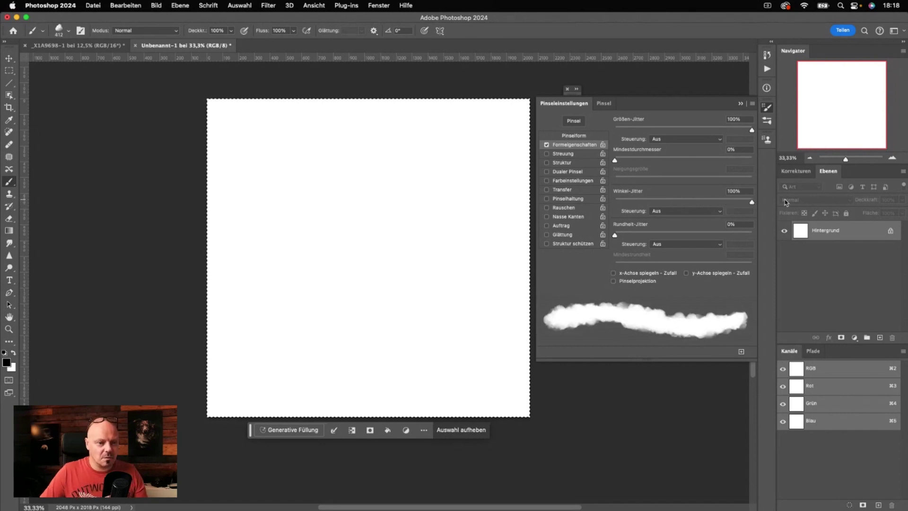
drag(615, 236, 658, 236)
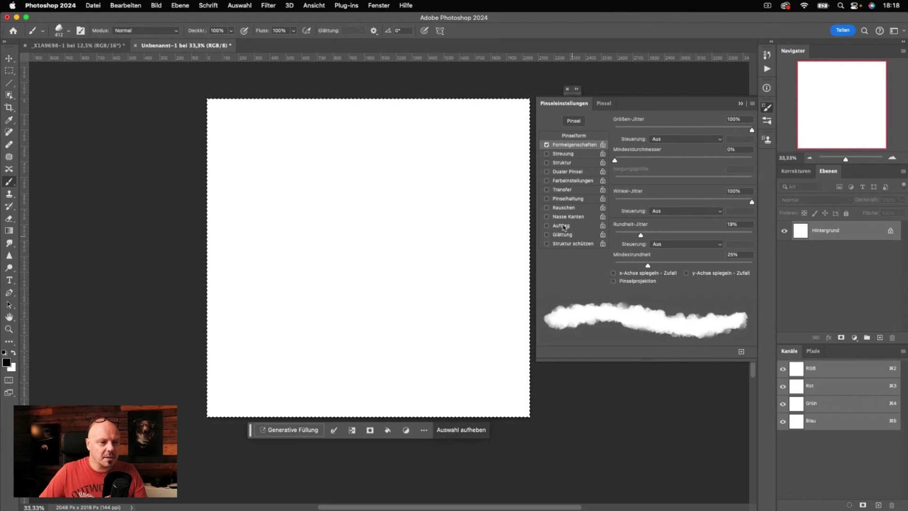
Enable Scattering with wide spread and count 3, plus Transfer at 79% opacity, 87% flow jitter.
click(561, 154)
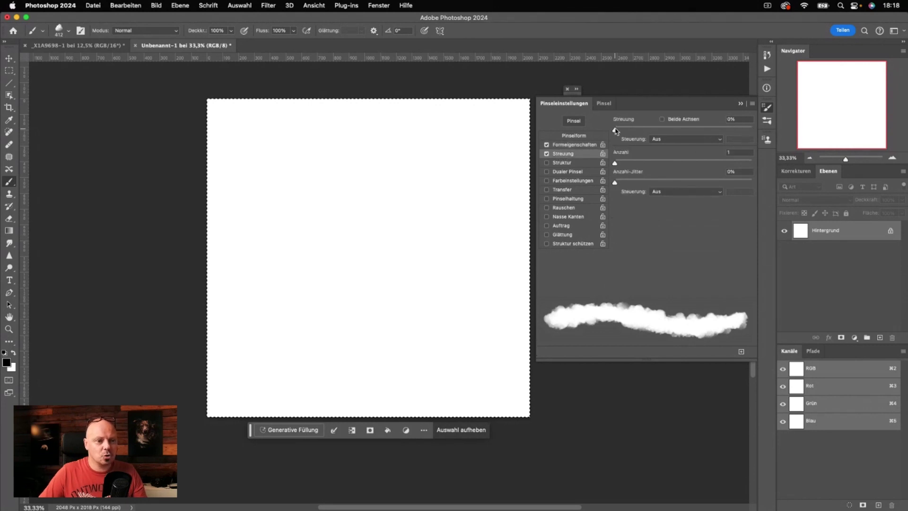
drag(616, 131, 625, 131)
drag(615, 163, 622, 163)
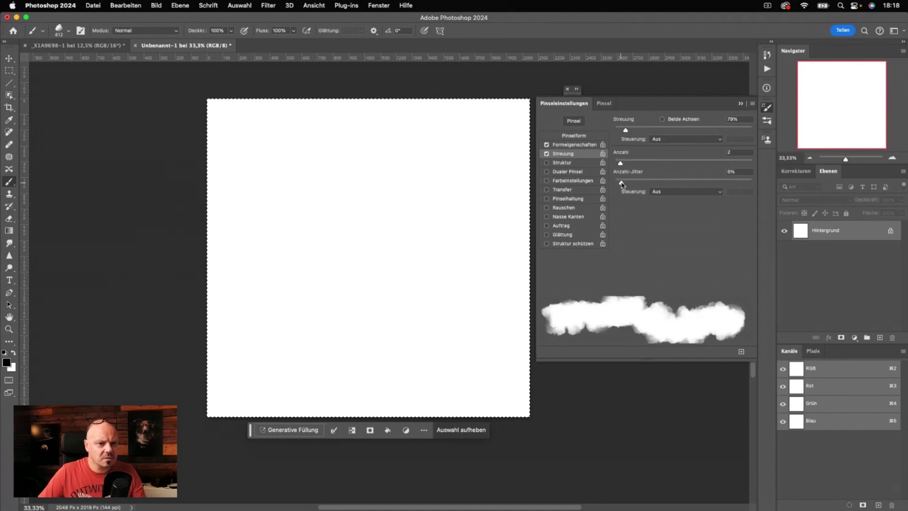
drag(624, 164, 632, 164)
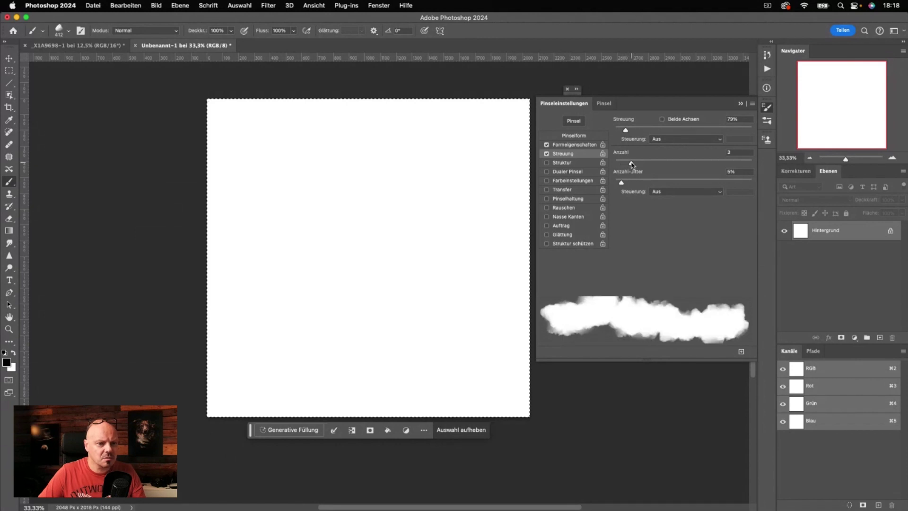
click(562, 190)
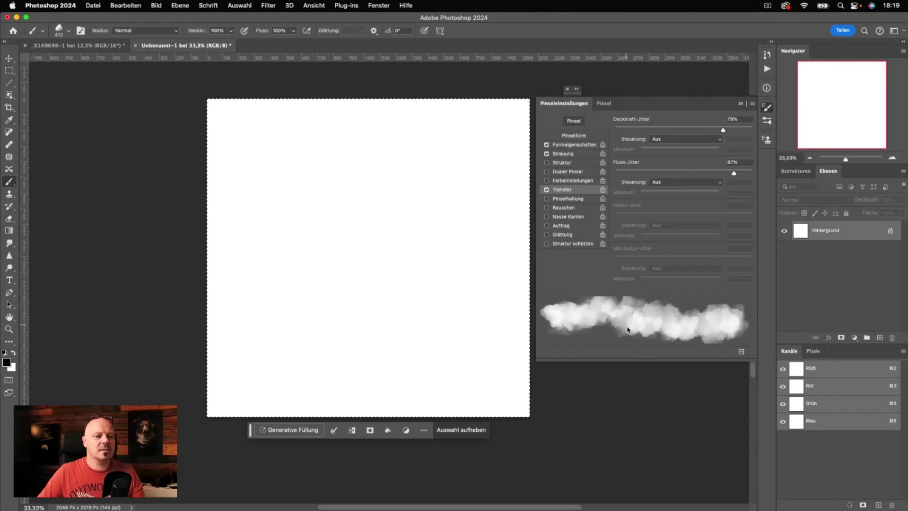
Deselect, paint a test stroke with the adjusted cloud brush, and undo it.
key(super+d)
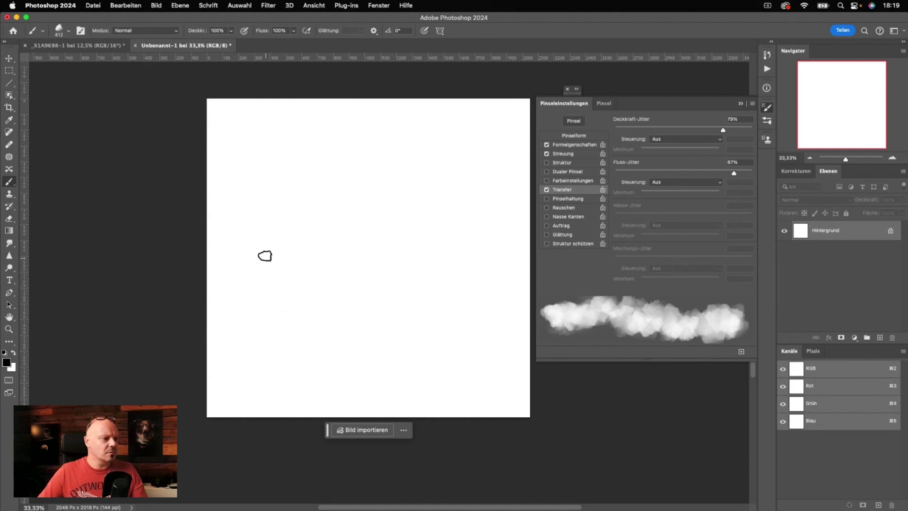
mouse_move(265, 256)
mouse_down()
mouse_move(381, 252)
mouse_move(454, 263)
mouse_up()
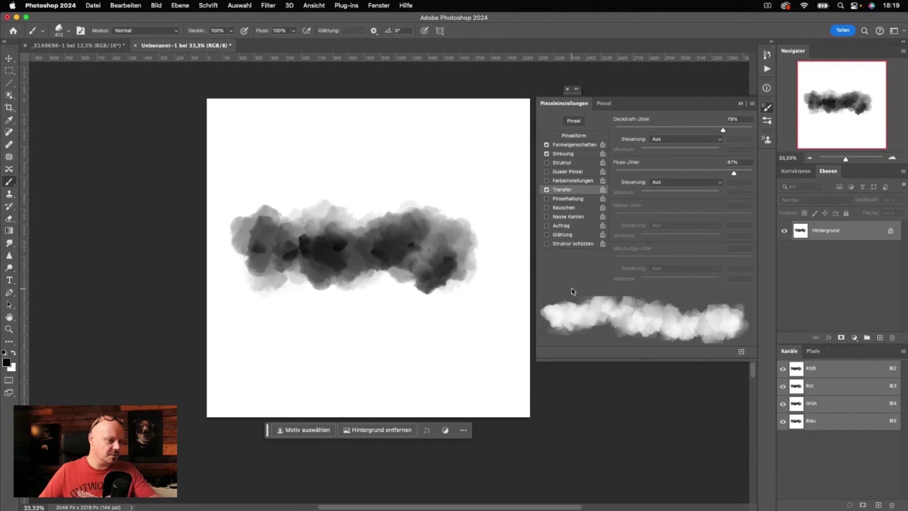
key(super+z)
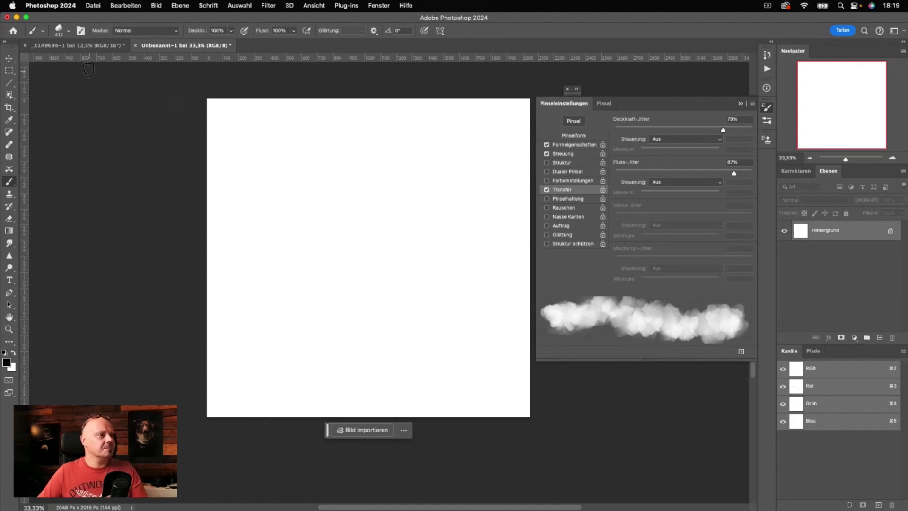
In the dog document, close Brush Settings, add a new layer and pick the cloud brush.
click(83, 46)
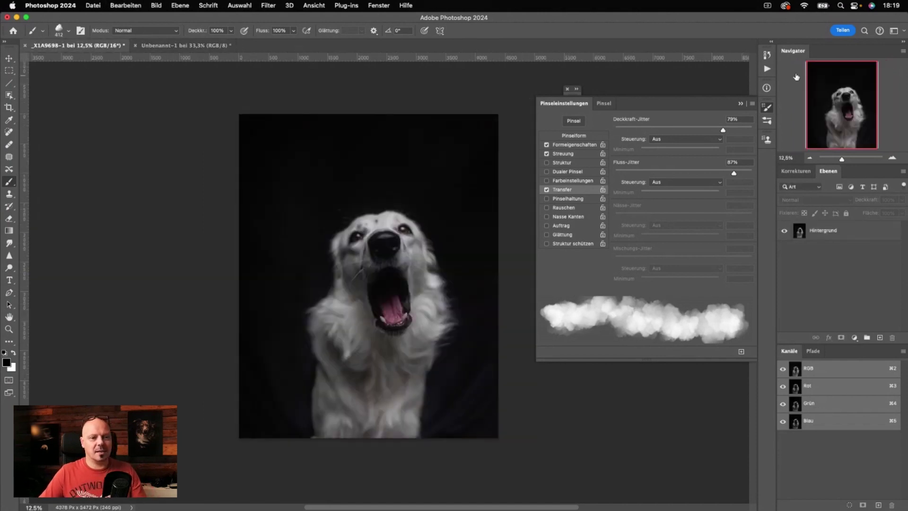
click(741, 104)
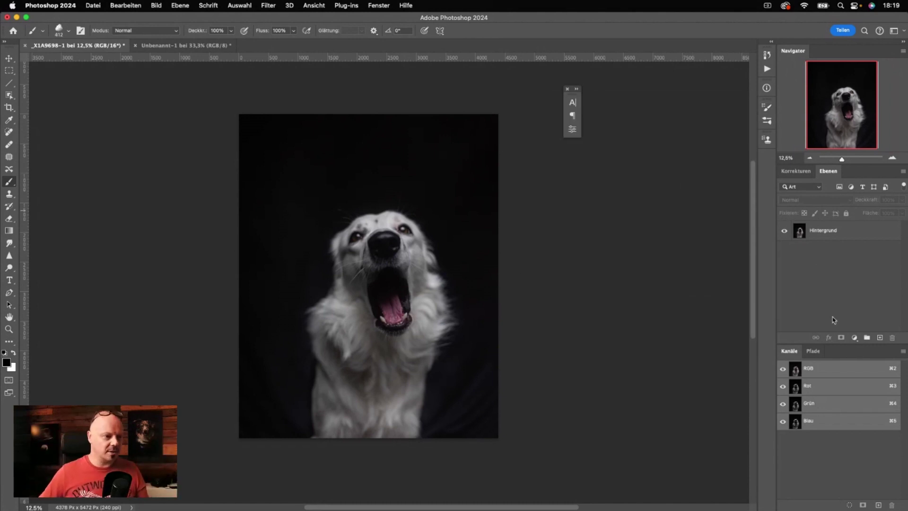
click(879, 338)
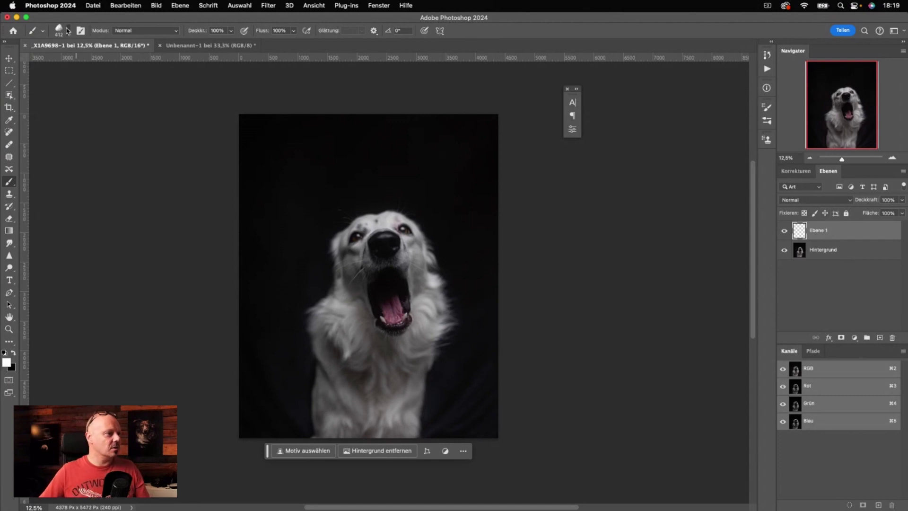
click(68, 32)
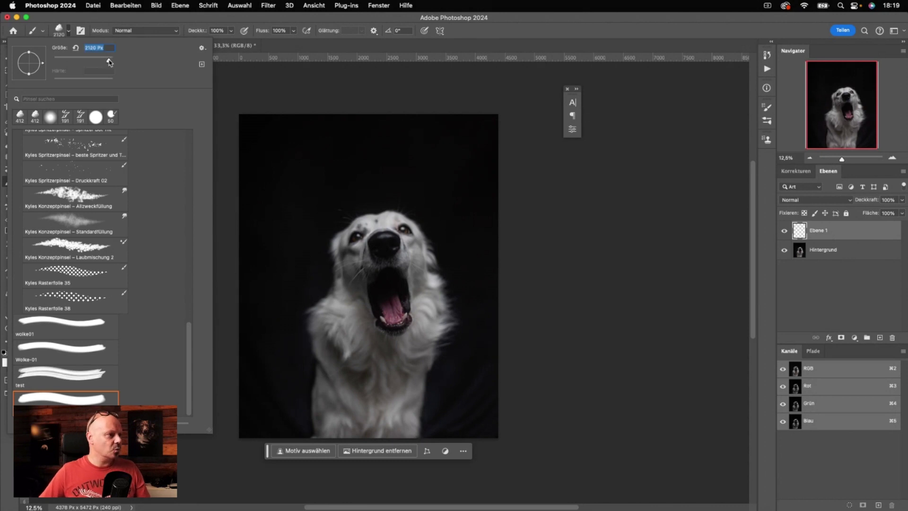
click(266, 371)
Paint white clouds along the bottom of the photo and set the layer opacity to 77%.
click(333, 387)
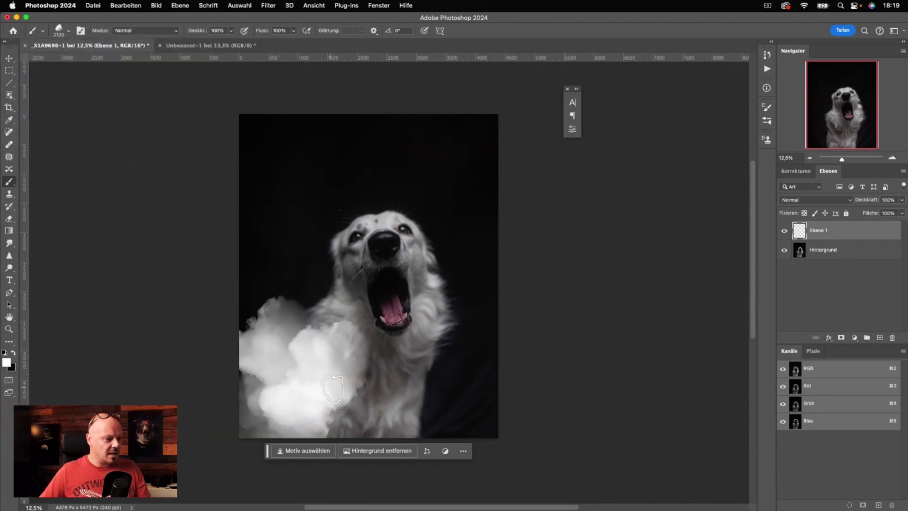
mouse_move(333, 388)
mouse_down()
mouse_move(406, 401)
mouse_move(536, 396)
mouse_up()
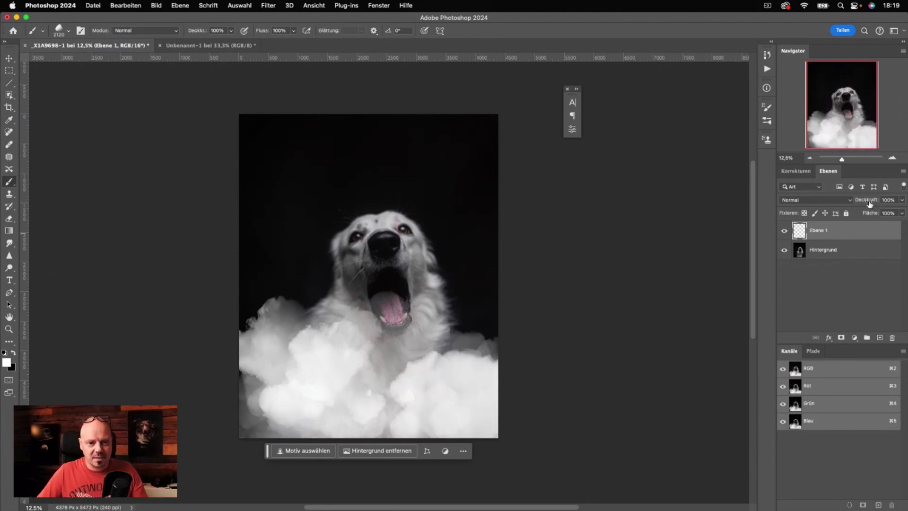
mouse_move(869, 200)
mouse_down()
mouse_move(872, 213)
mouse_move(859, 214)
mouse_move(865, 204)
mouse_up()
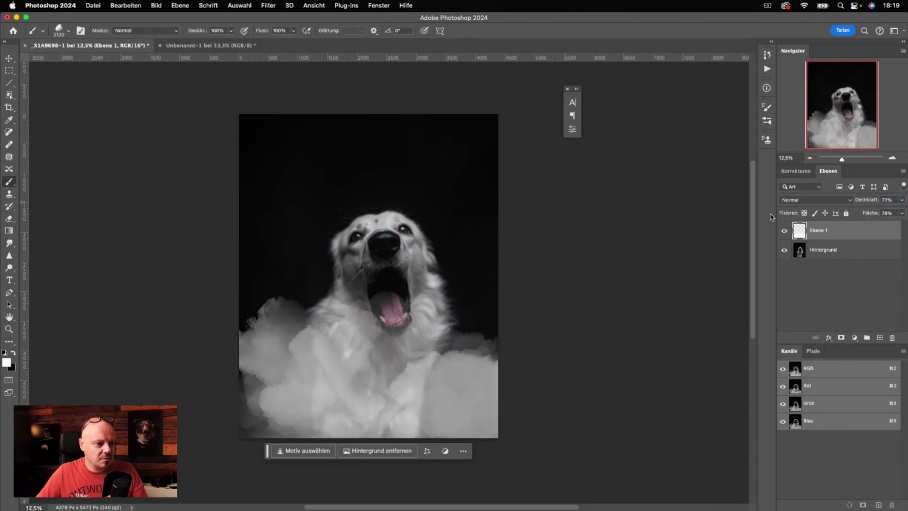
click(12, 61)
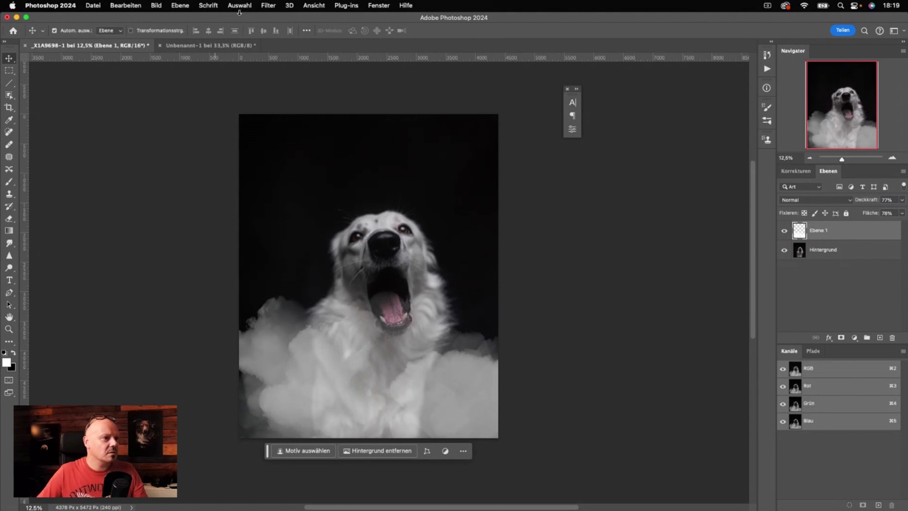
Apply a Gaussian blur of about 20.4 px to the clouds and add an empty Ebene 2 above.
click(267, 5)
mouse_move(334, 196)
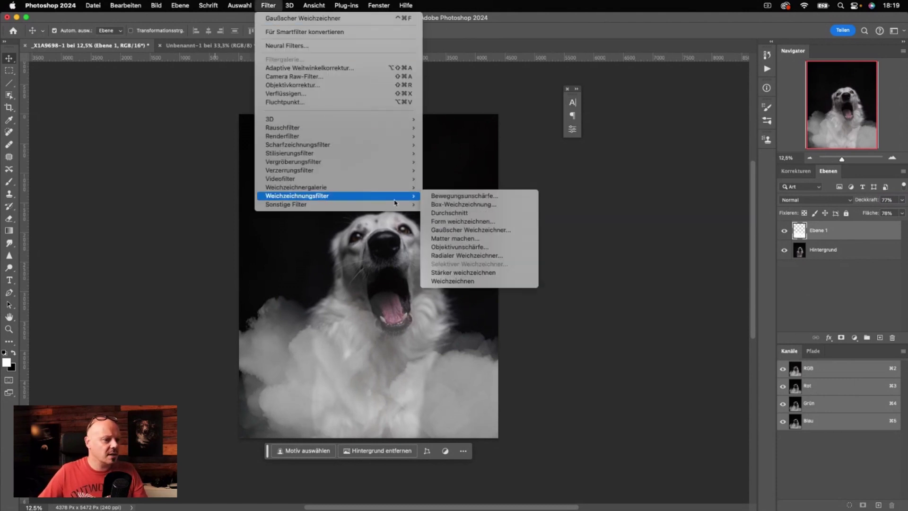
click(478, 230)
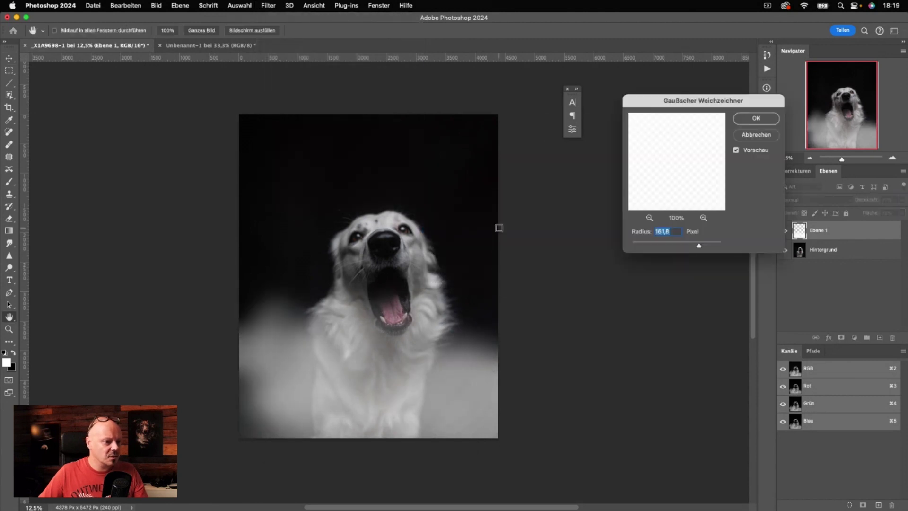
drag(687, 249, 691, 248)
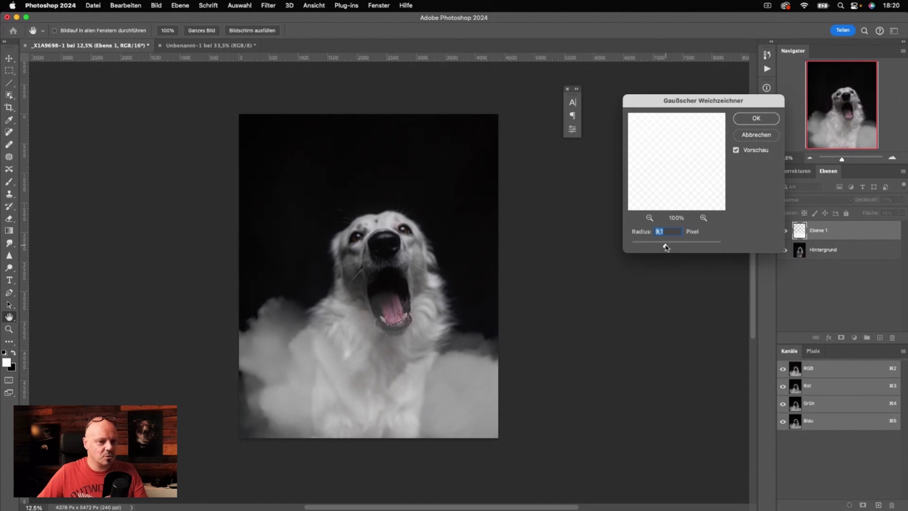
drag(669, 247, 673, 247)
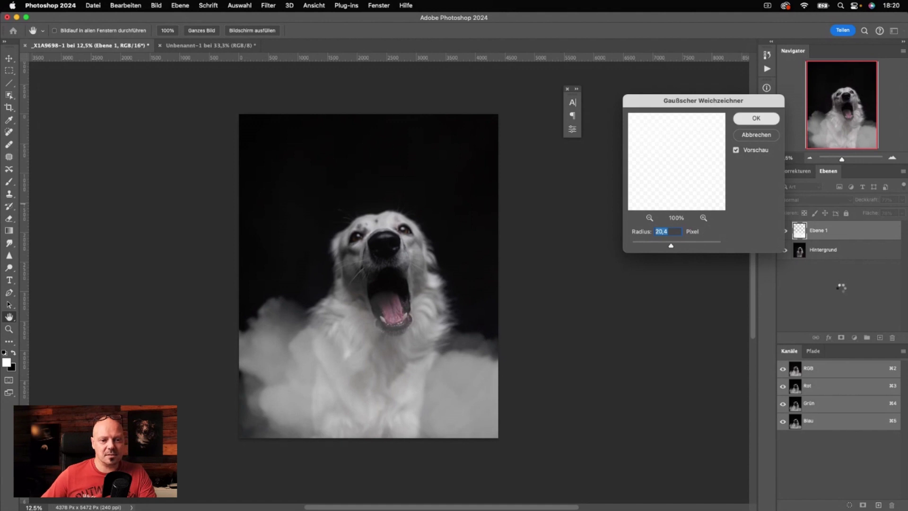
click(756, 119)
click(880, 337)
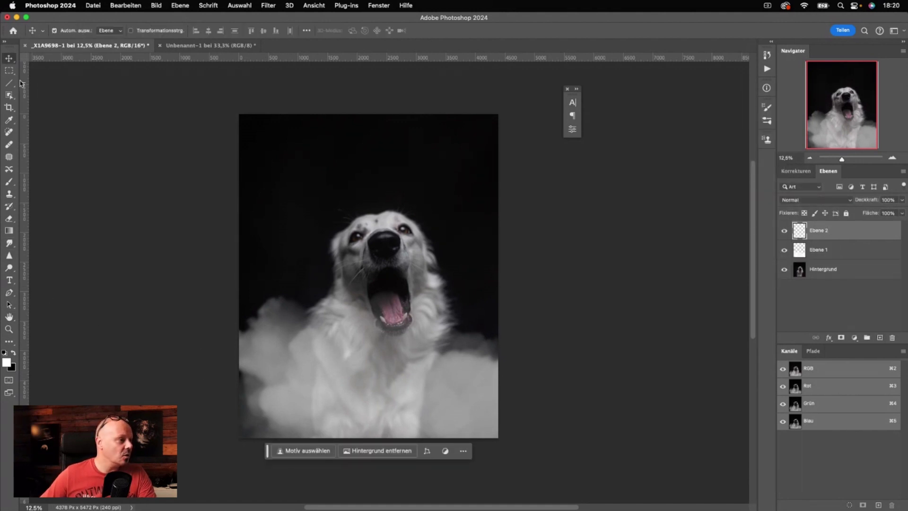
Paint faint clouds along the bottom at 38% opacity, 76% flow, 3560 px, then select both cloud layers.
click(9, 182)
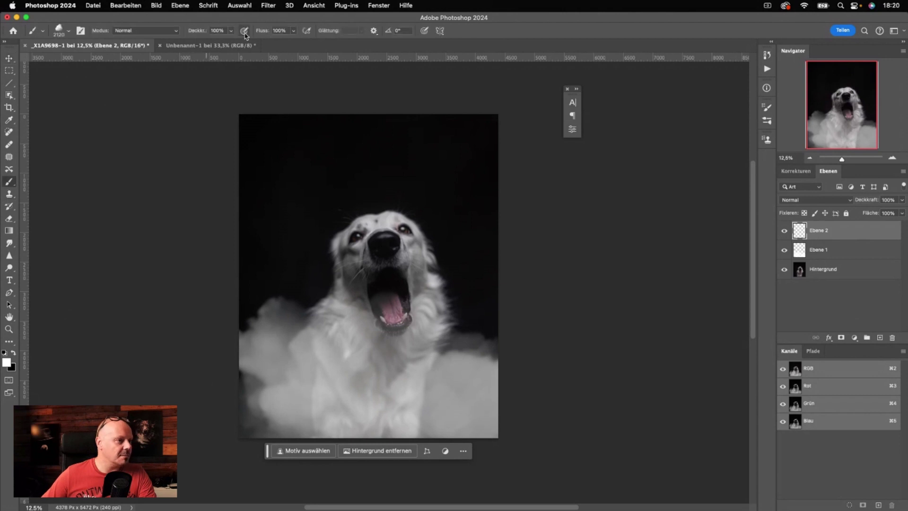
drag(259, 33, 173, 33)
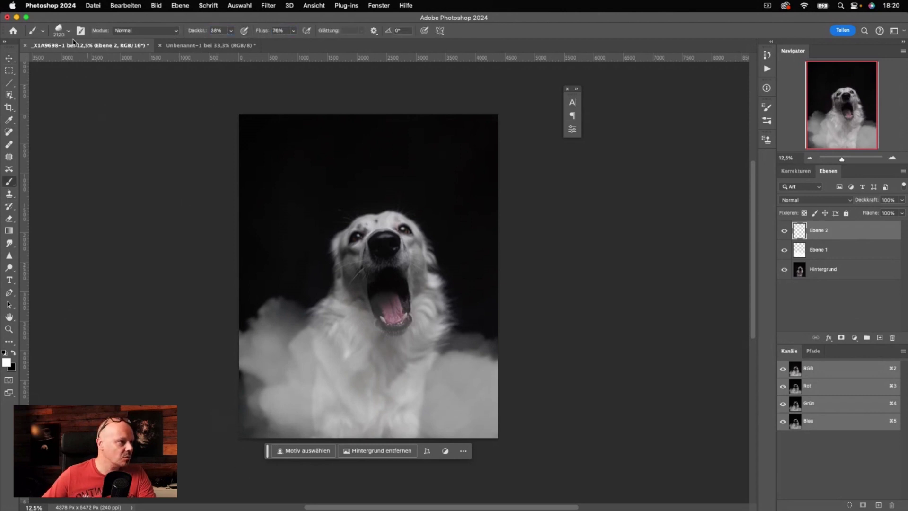
click(69, 33)
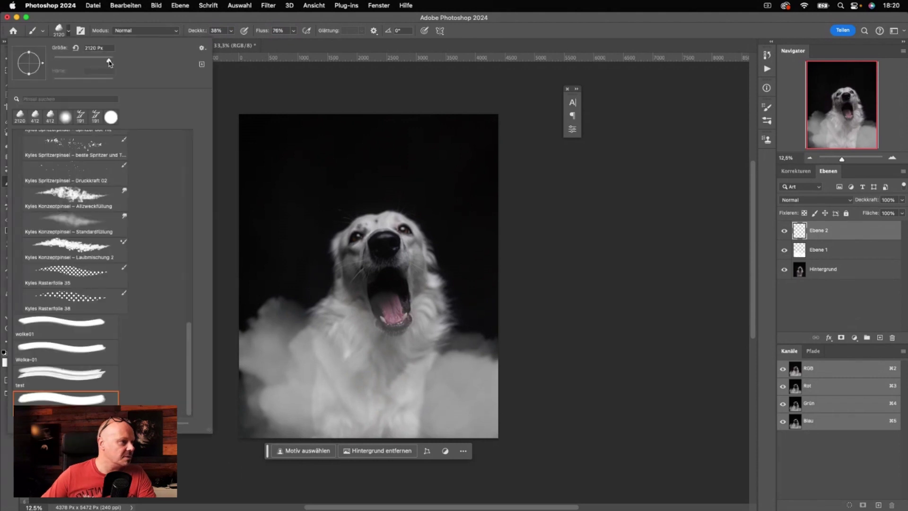
drag(111, 62, 114, 62)
drag(284, 380, 406, 400)
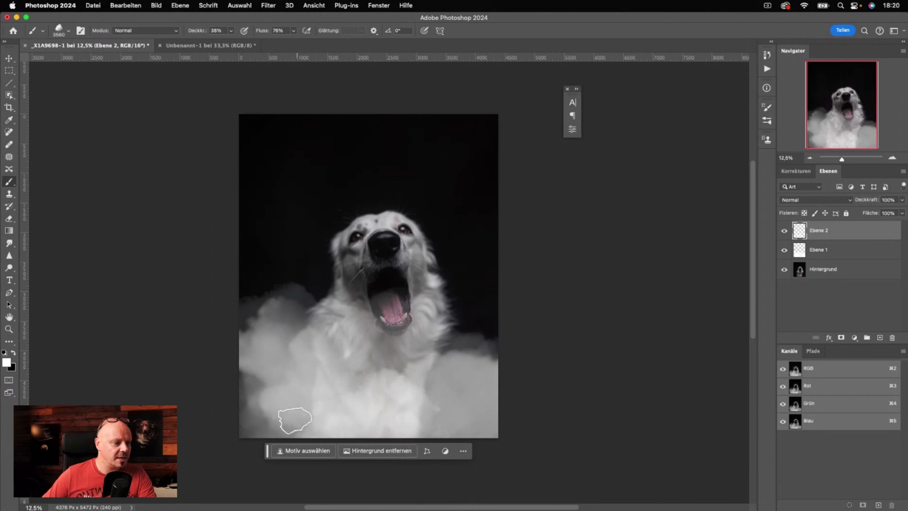
click(9, 58)
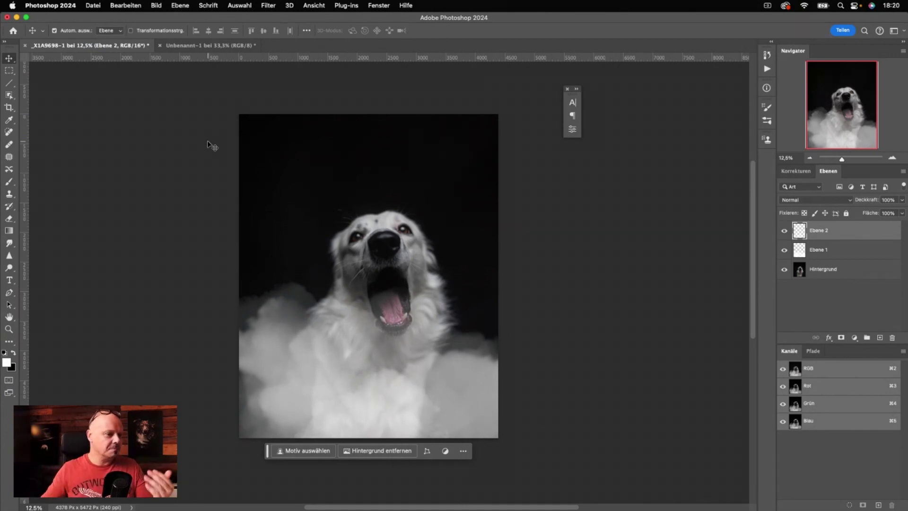
shift+click(839, 251)
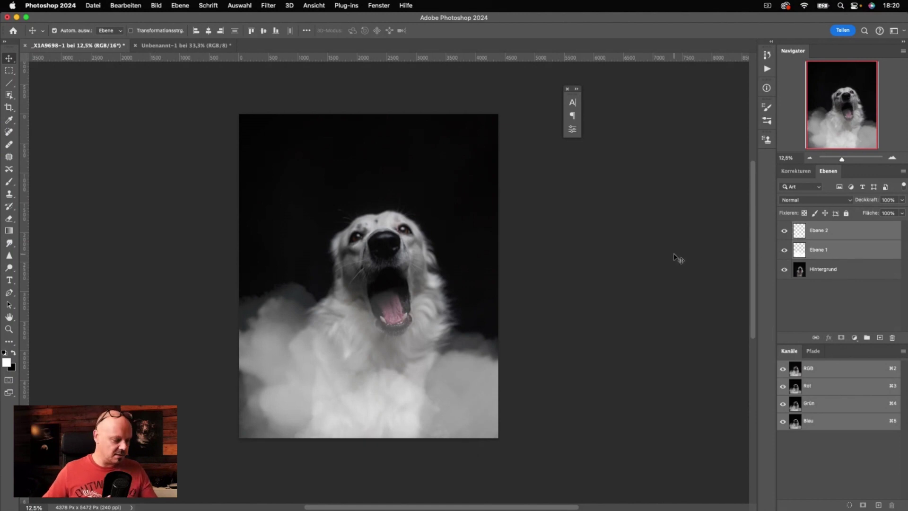
Free-transform both cloud layers slightly lower on the dog photo.
key(super+t)
drag(438, 341, 432, 367)
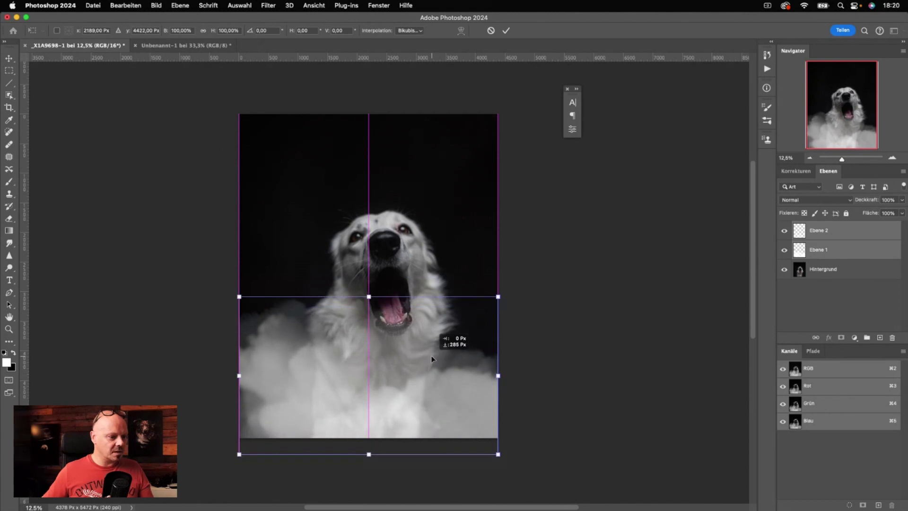
drag(432, 367, 439, 352)
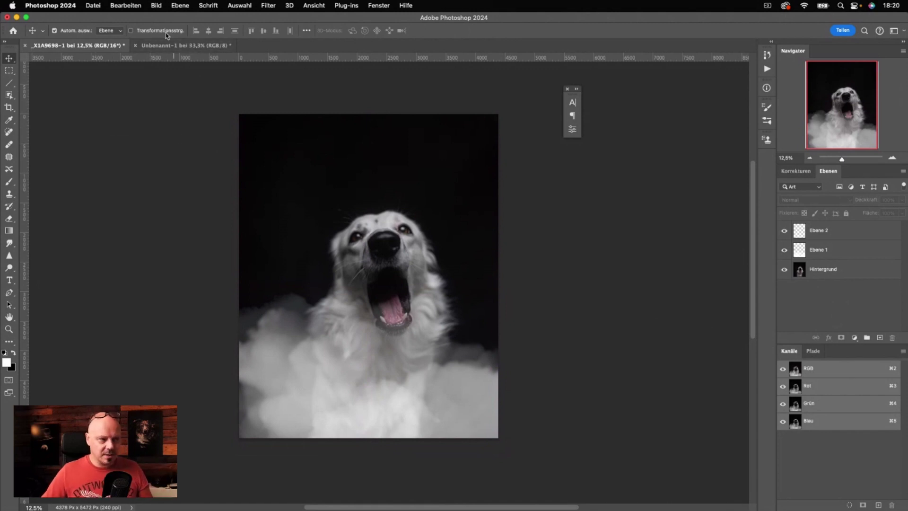
click(91, 5)
text(2048)
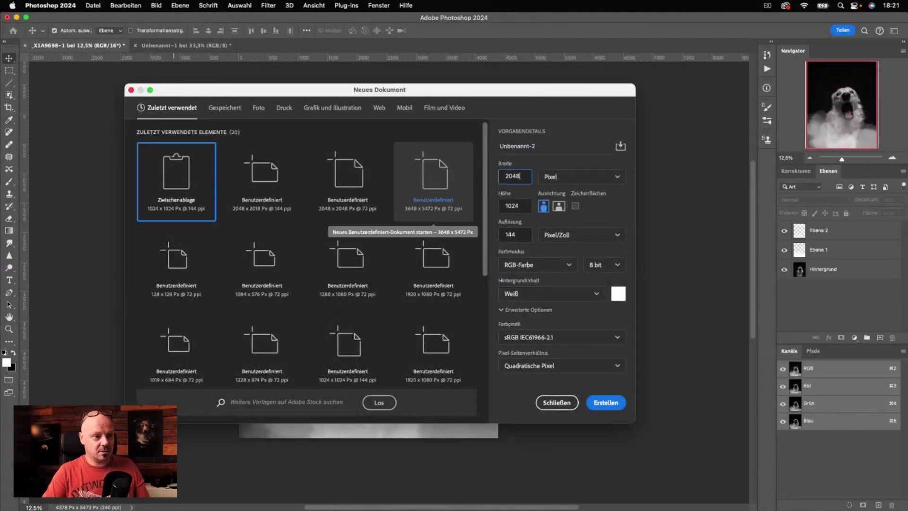
Create a new 2048 × 2048 px white document and select its entire canvas.
key(Tab)
text(2048)
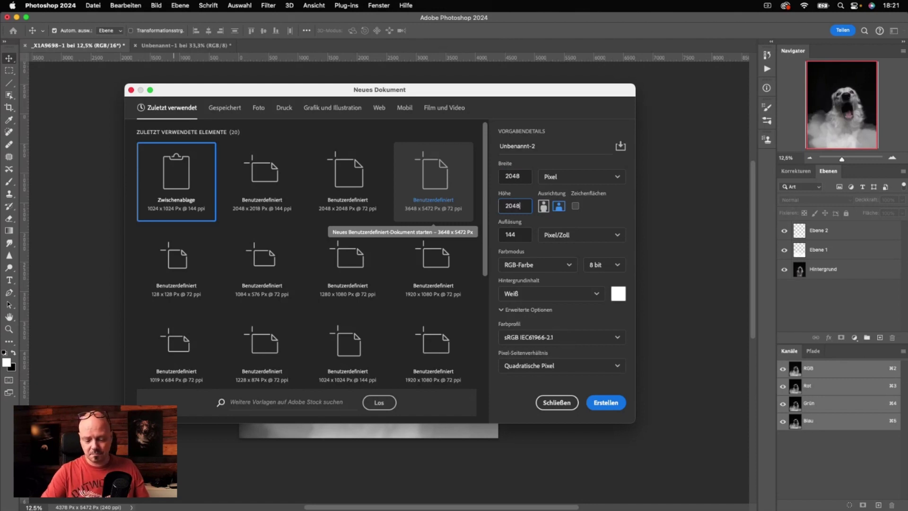
key(Return)
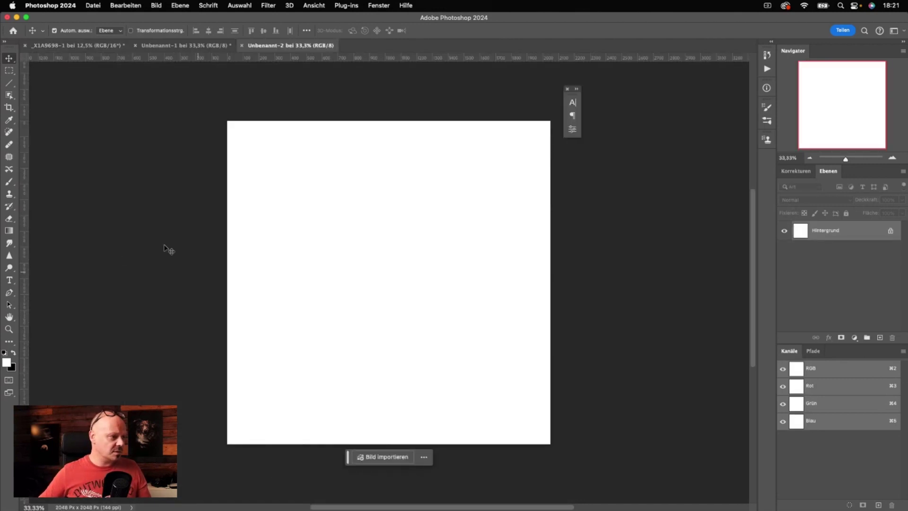
key(ctrl+a)
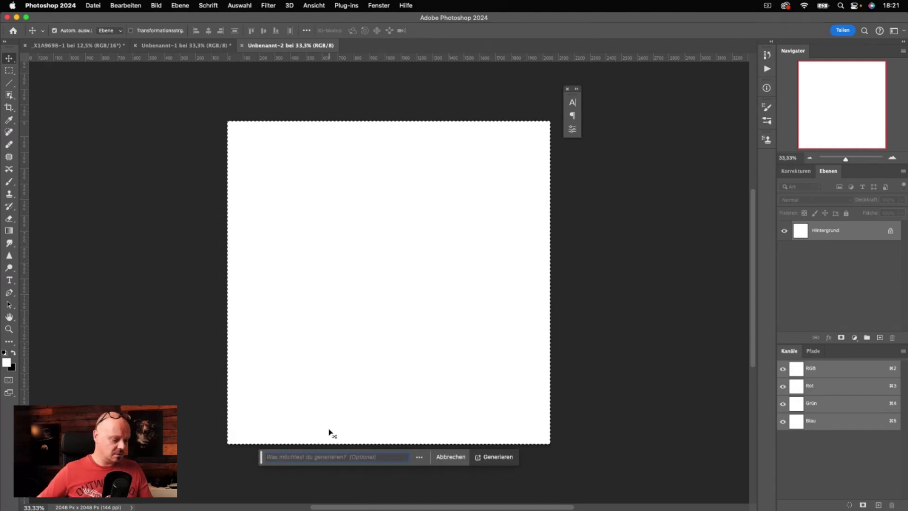
Generate a 'Moon' image and choose the variation with a tree silhouette at the bottom.
text(M)
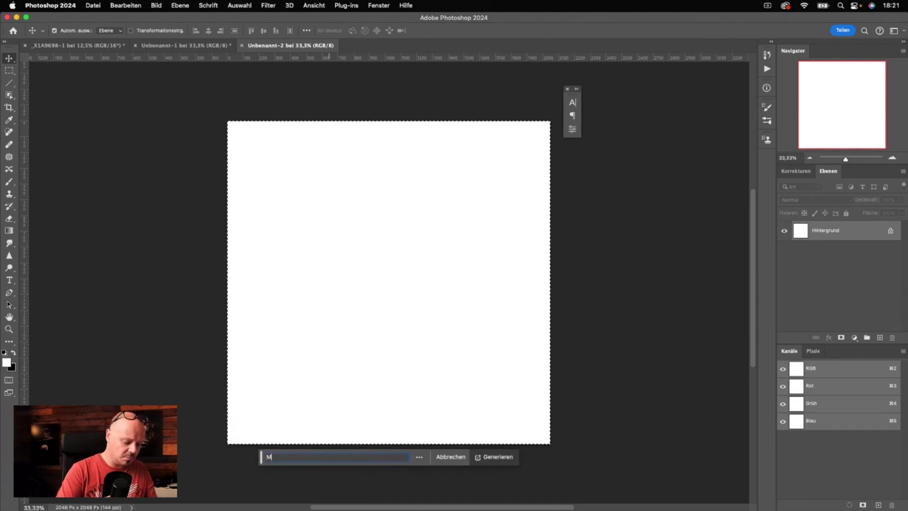
text(oon)
key(Return)
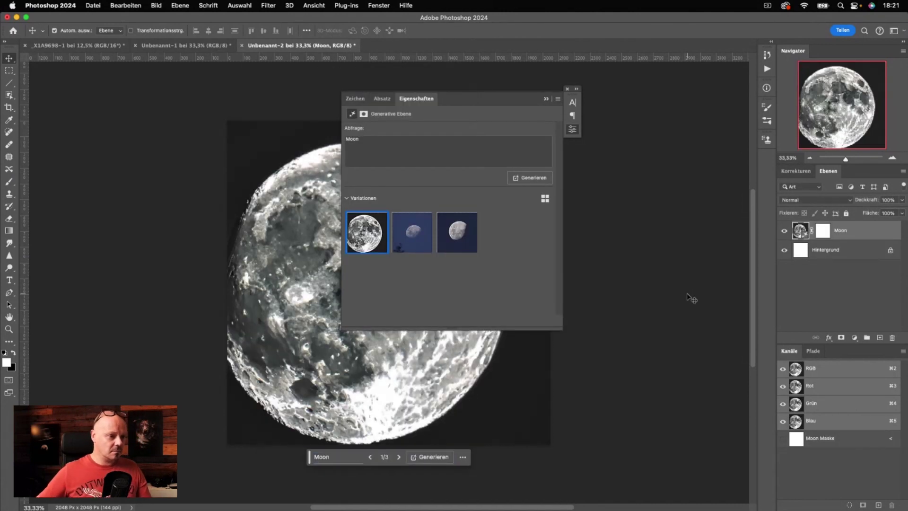
click(463, 237)
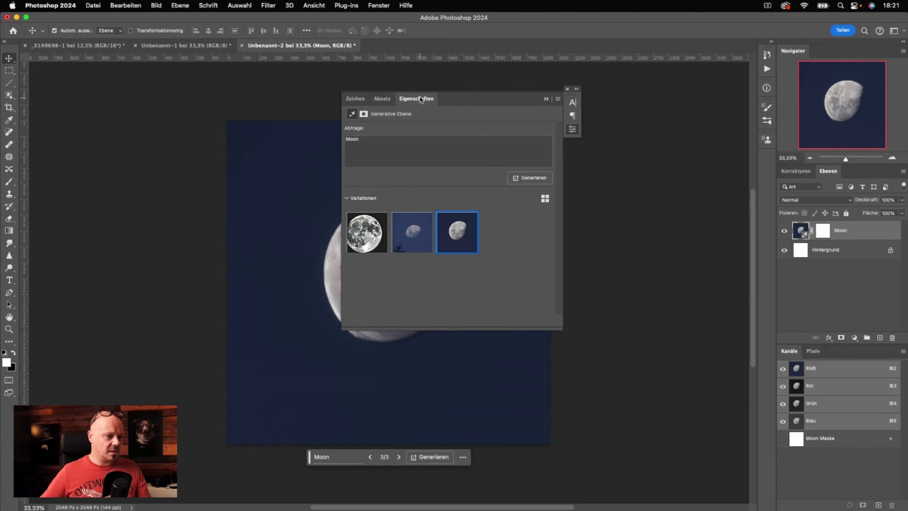
drag(423, 100, 489, 97)
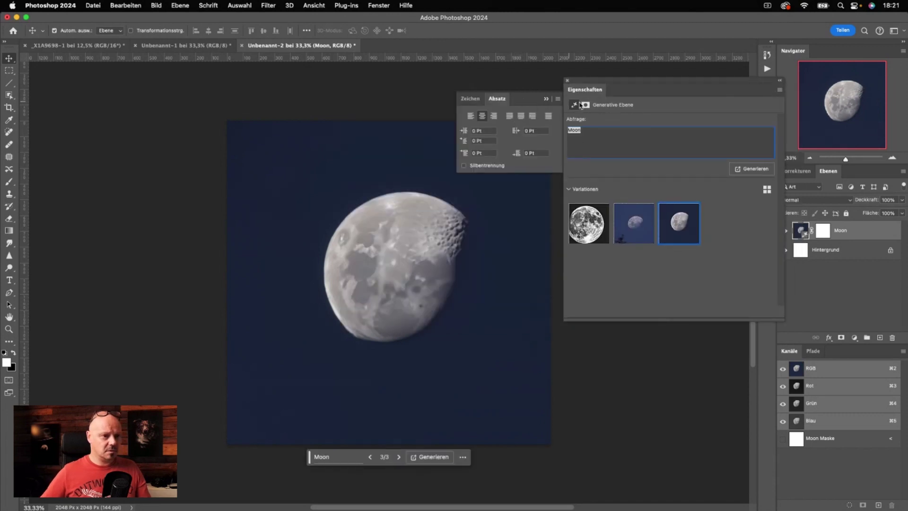
click(639, 229)
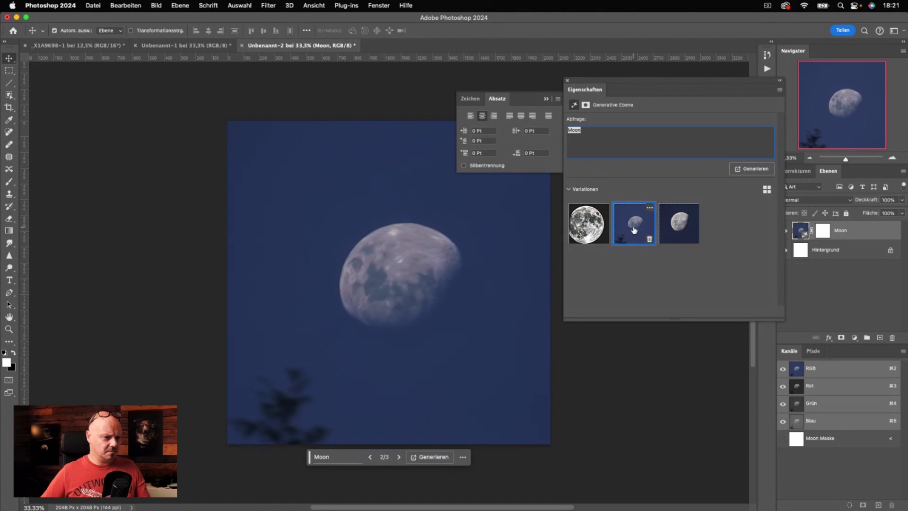
Rasterize the Moon layer and convert it to black and white with Blues at -113.
right_click(862, 233)
click(792, 236)
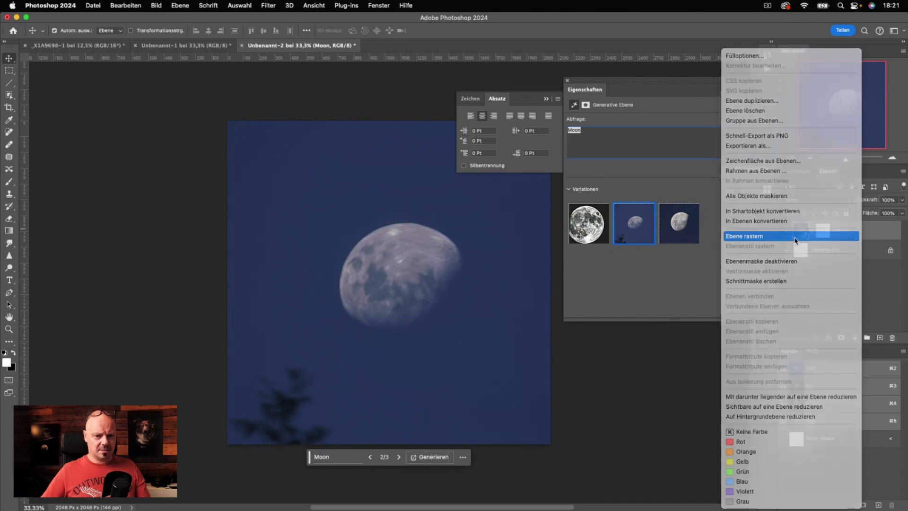
click(157, 6)
mouse_move(172, 32)
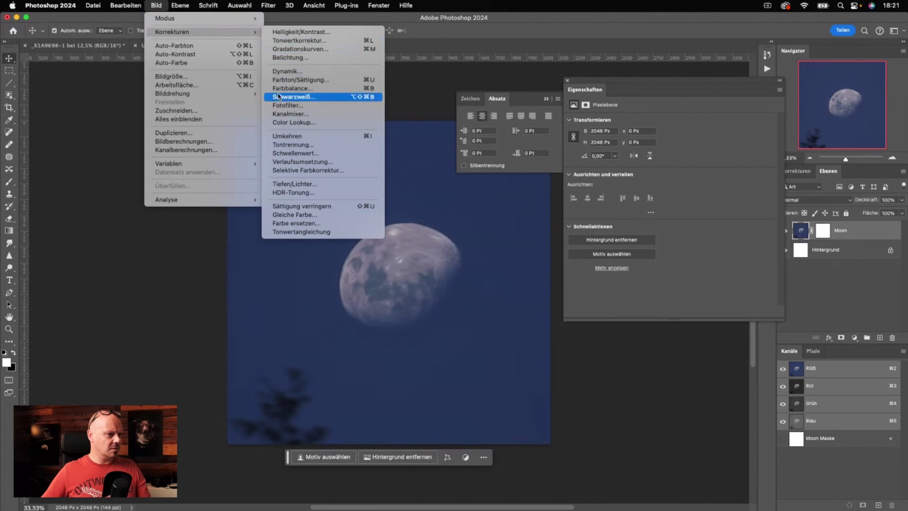
click(281, 98)
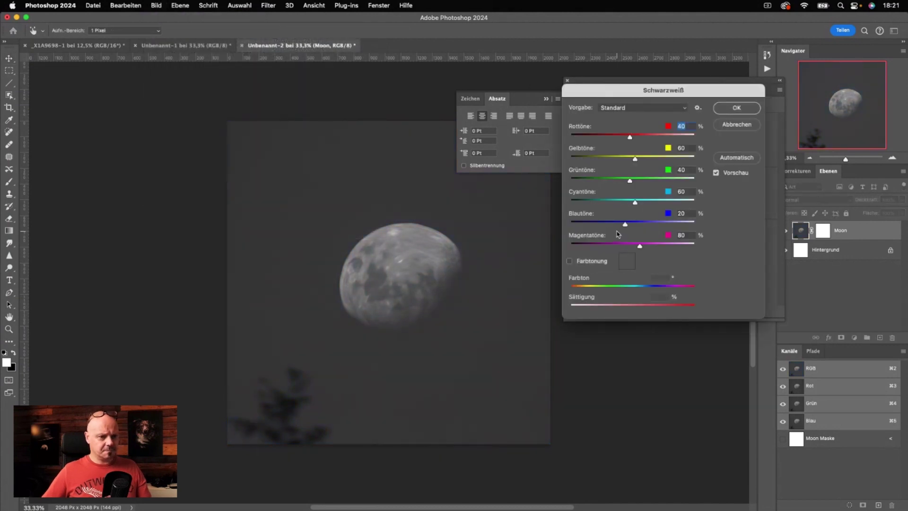
mouse_move(625, 223)
mouse_down()
mouse_move(577, 225)
mouse_move(593, 226)
mouse_up()
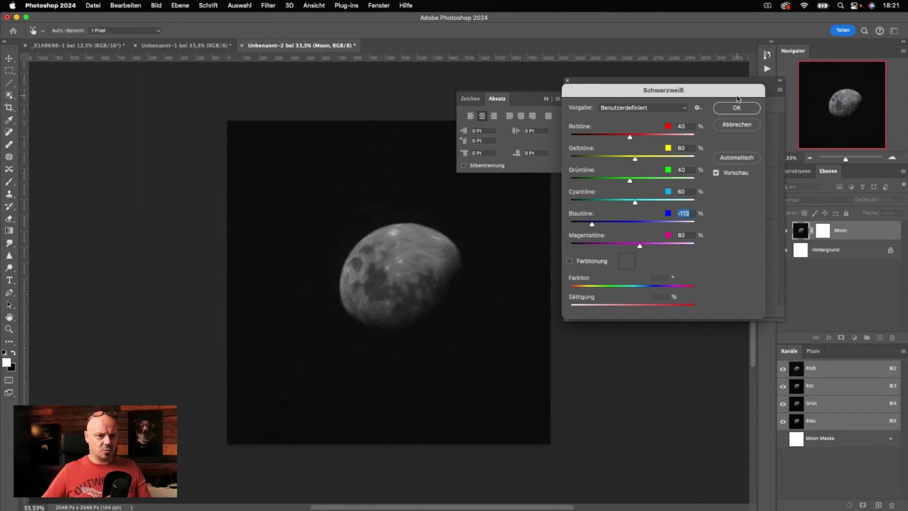
click(737, 107)
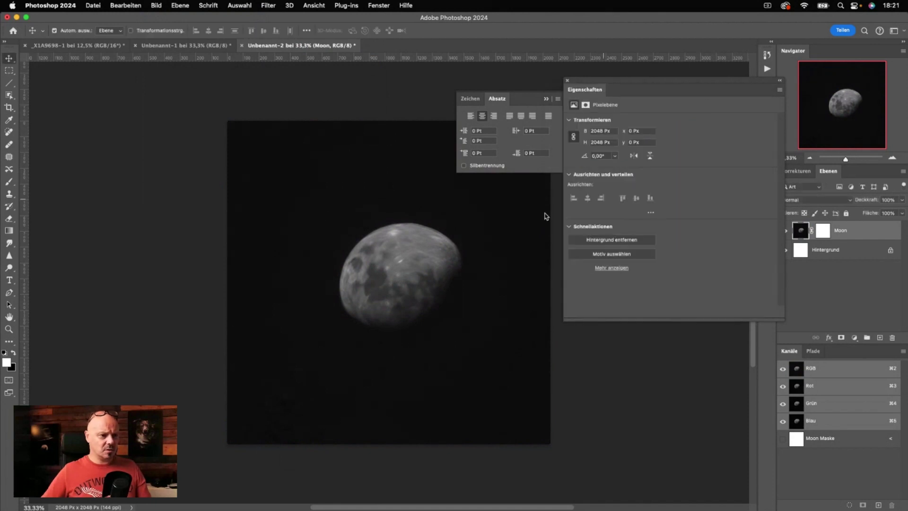
Copy a rectangle around the moon and paste it into the dog portrait as Ebene 3.
click(14, 72)
drag(315, 207, 501, 353)
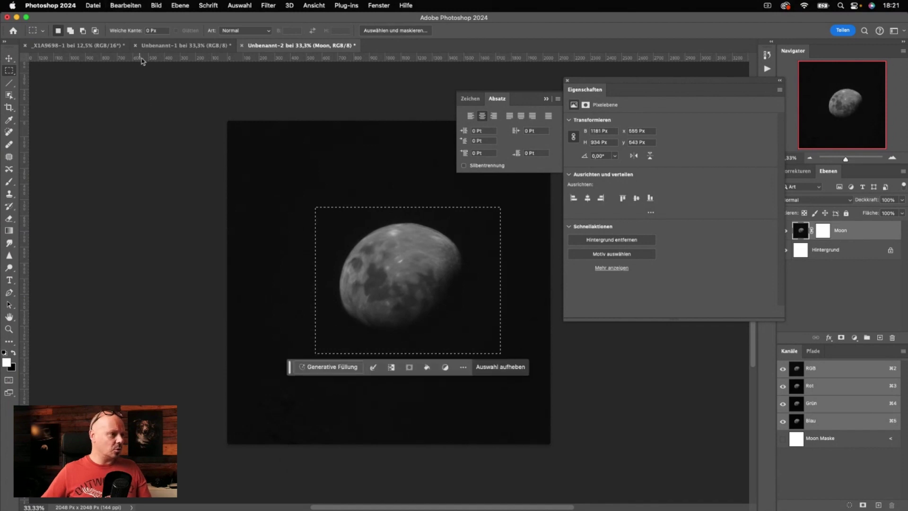
click(76, 46)
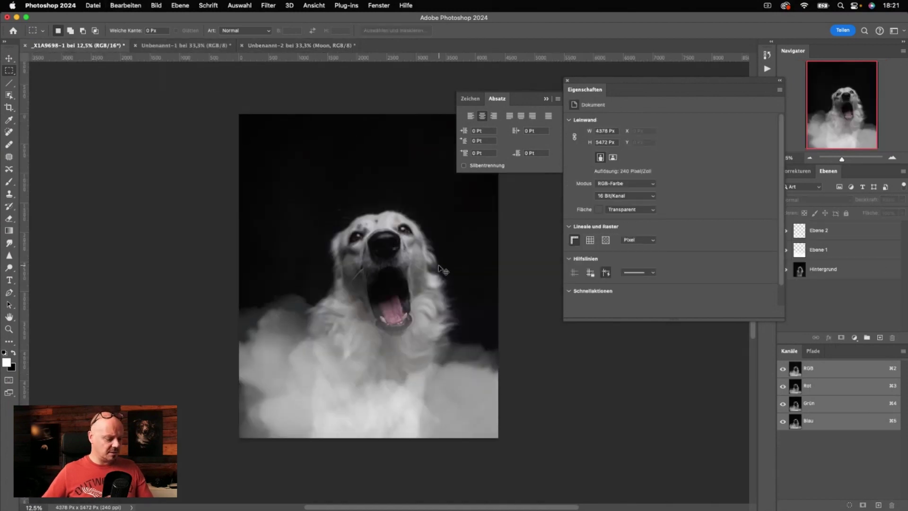
key(super+v)
click(655, 263)
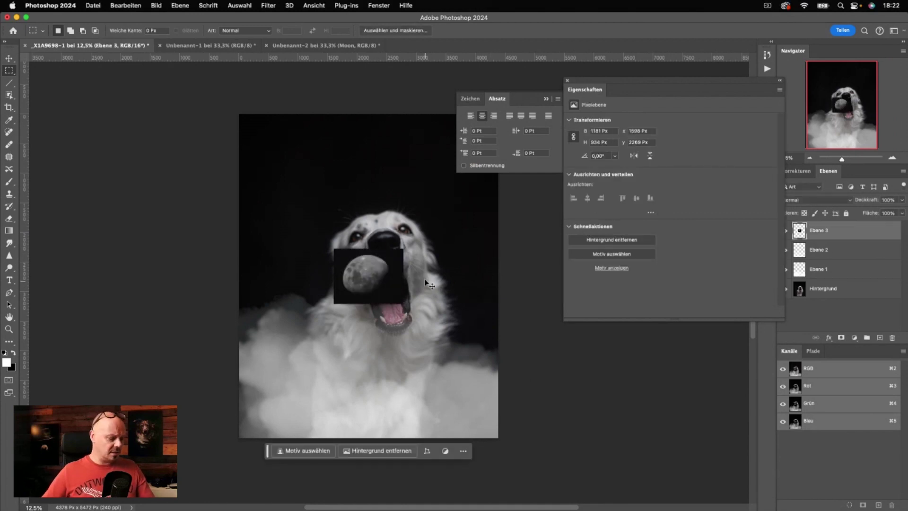
key(super+t)
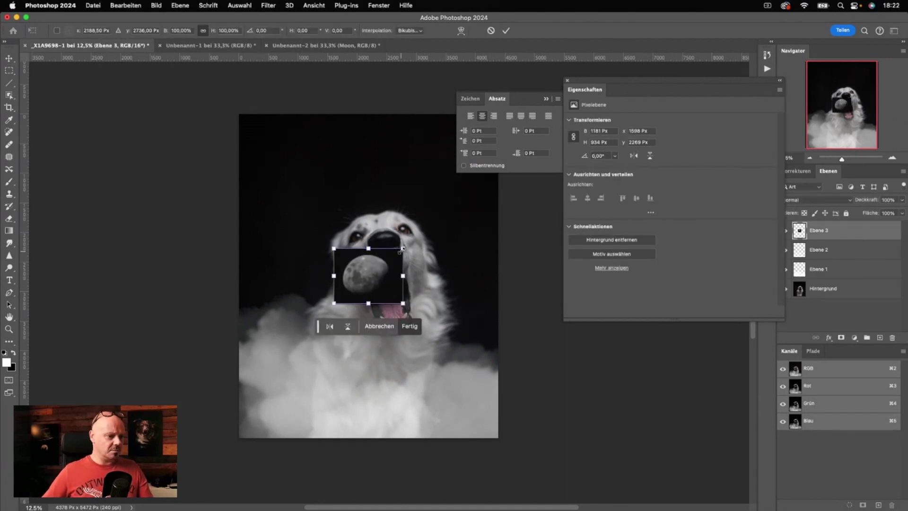
Scale the pasted moon to about 322% and commit it in the portrait's top-left corner.
drag(402, 248, 483, 185)
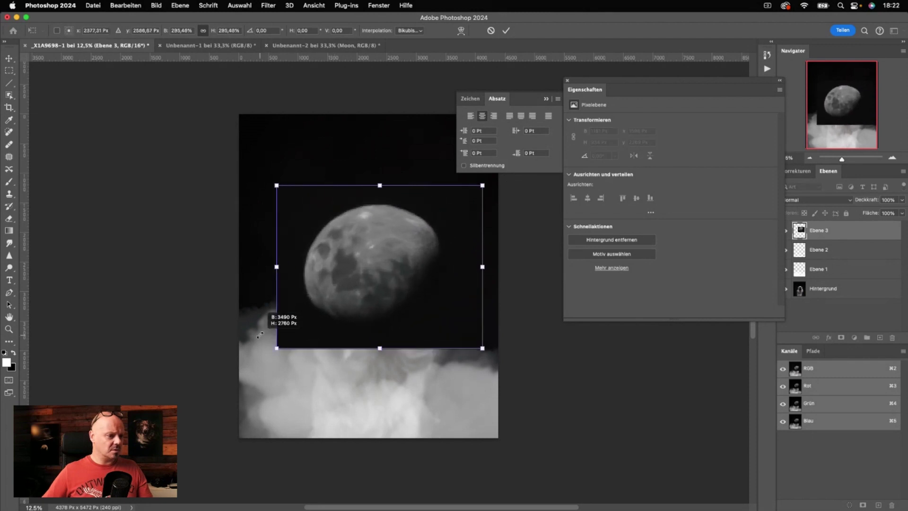
drag(331, 306, 259, 363)
mouse_move(347, 278)
mouse_down()
mouse_move(268, 165)
mouse_move(294, 176)
mouse_up()
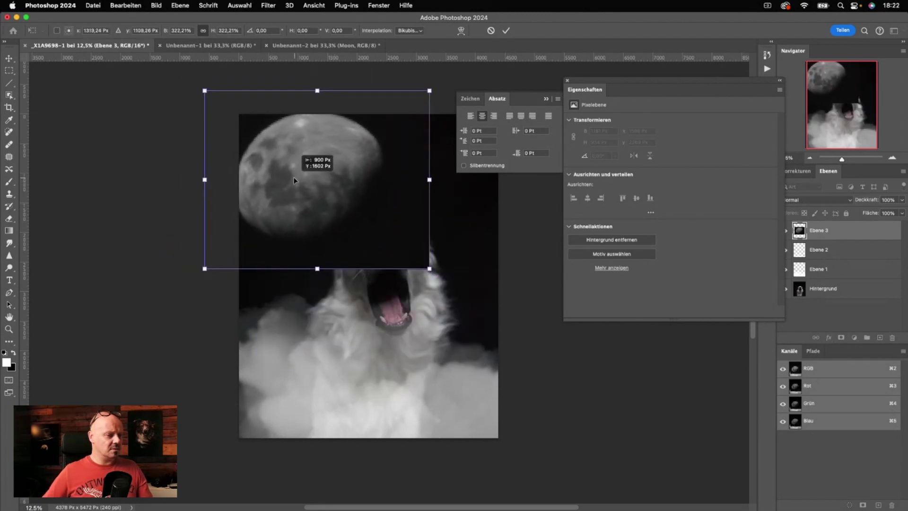
click(506, 31)
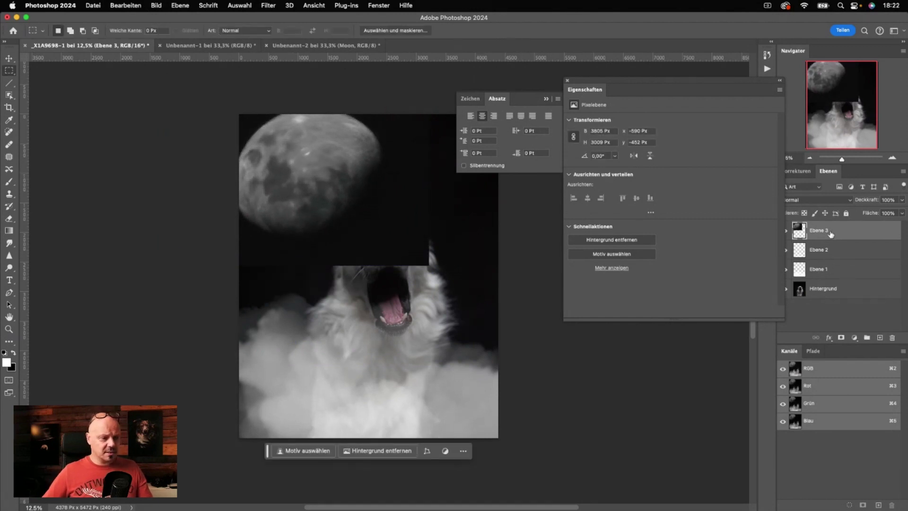
Set Ebene 3's blend mode to Negativ multiplizieren and add a white layer mask.
click(816, 200)
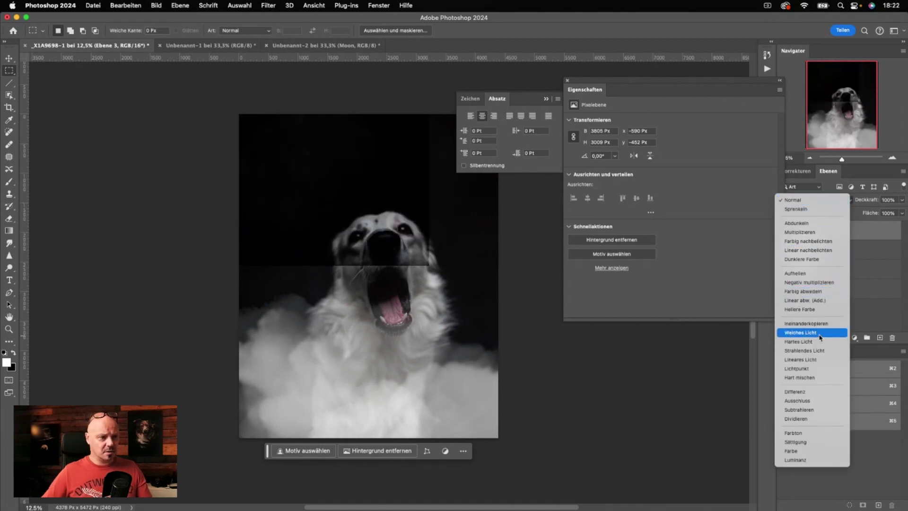
click(816, 284)
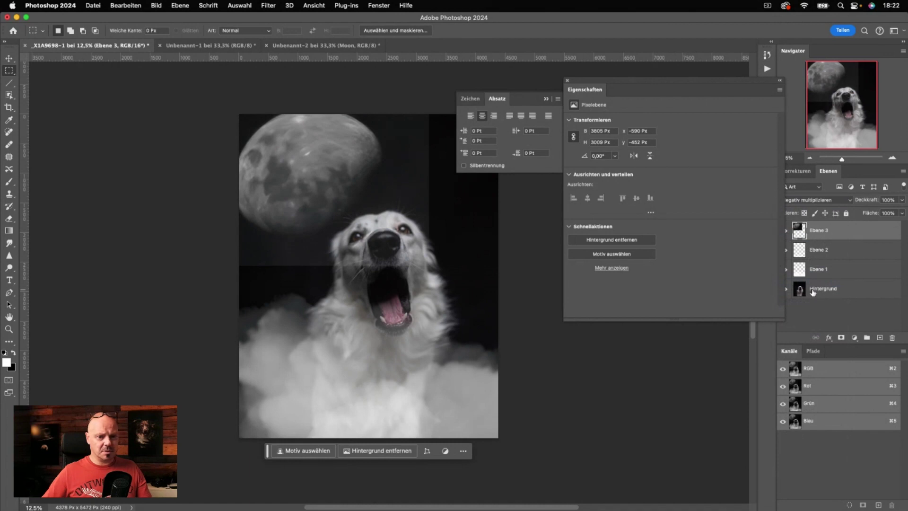
click(841, 338)
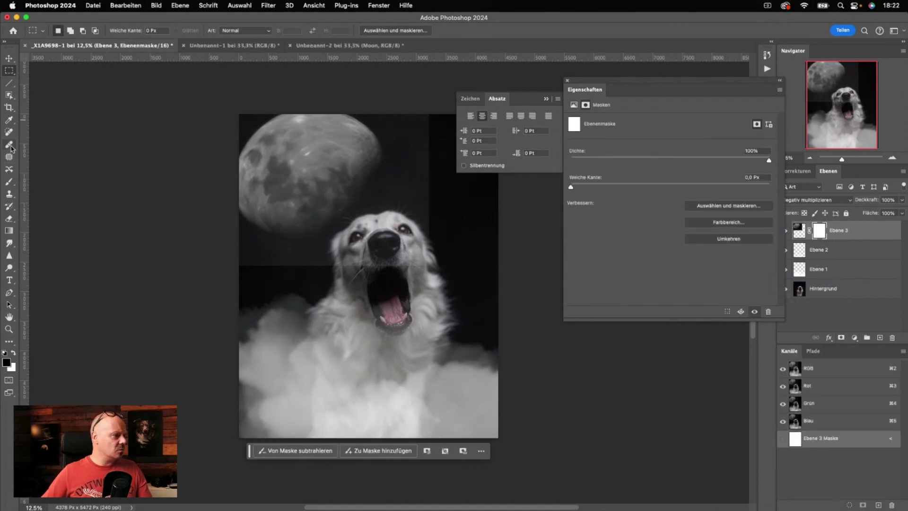
Set up a Rund weich brush: 0% hardness, 100% opacity and flow, 1040 px.
click(9, 181)
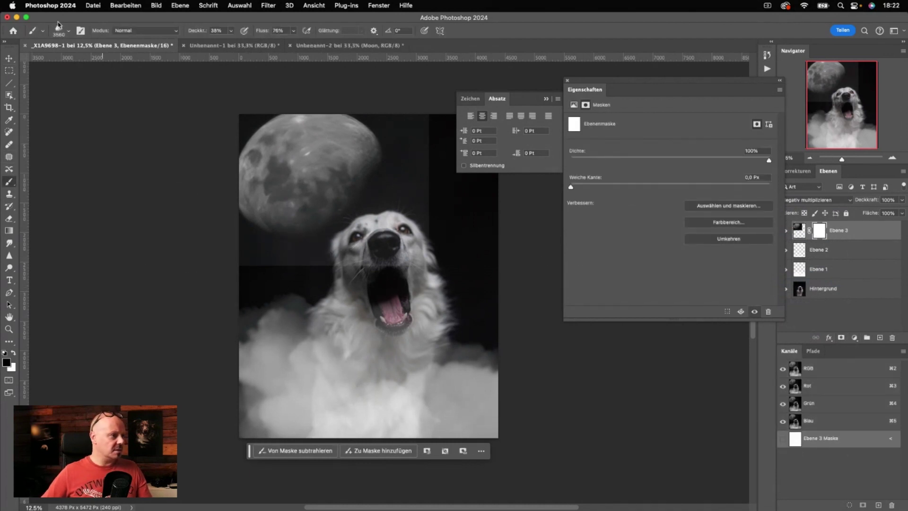
click(58, 28)
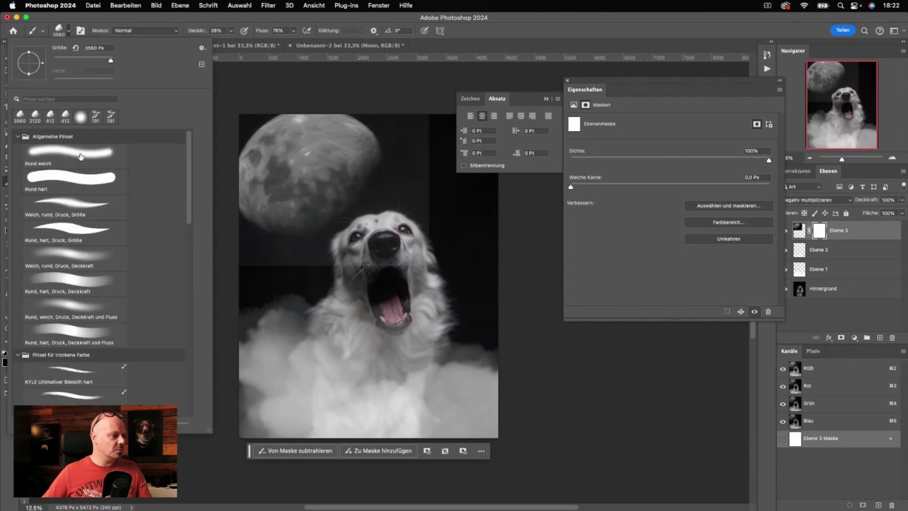
click(80, 156)
click(215, 39)
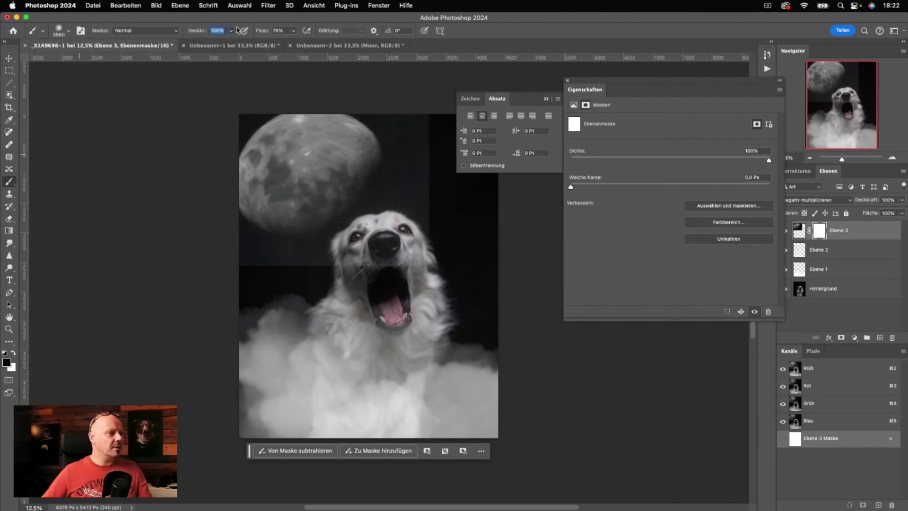
key(0)
key(shift+0)
click(59, 29)
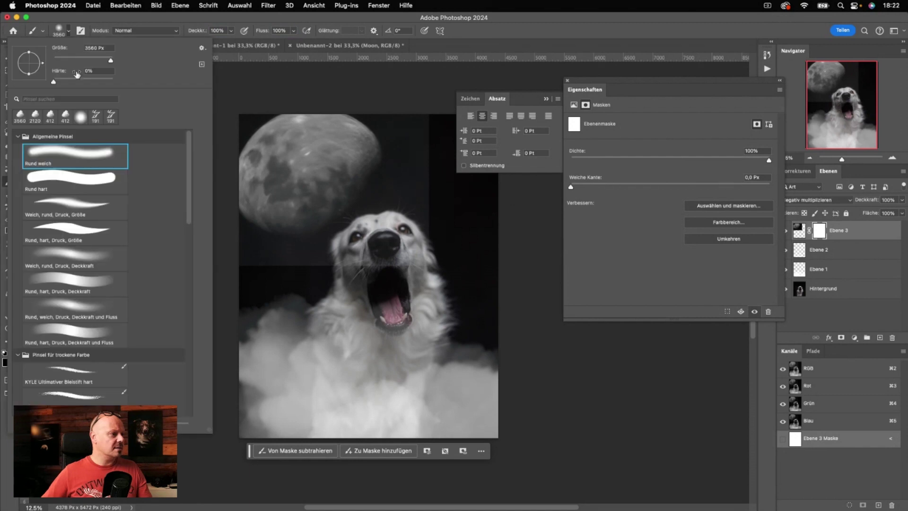
click(98, 60)
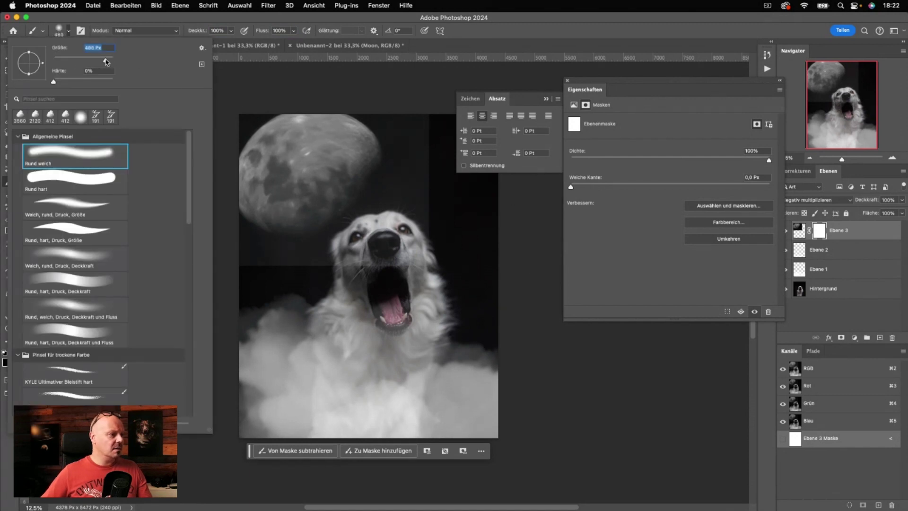
drag(108, 62, 111, 61)
key(Return)
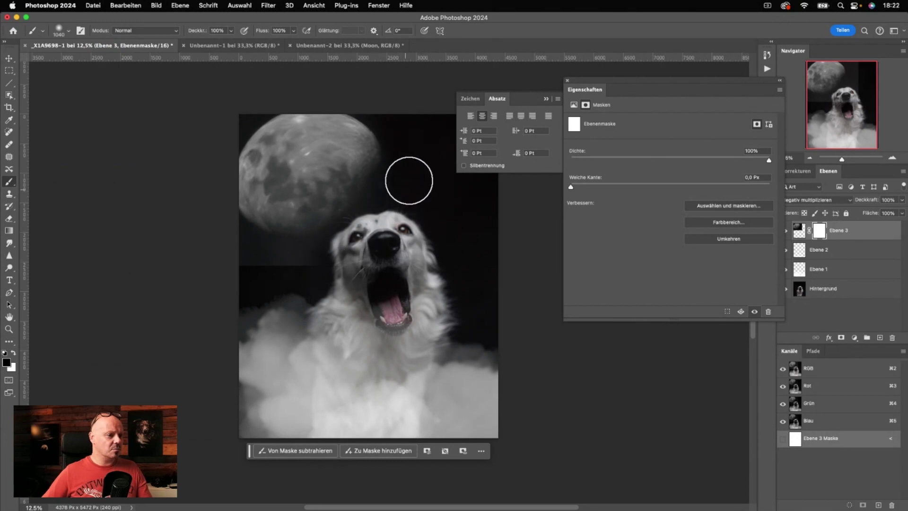
Paint black on the moon's mask to hide the seam left of the dog.
drag(331, 274, 200, 267)
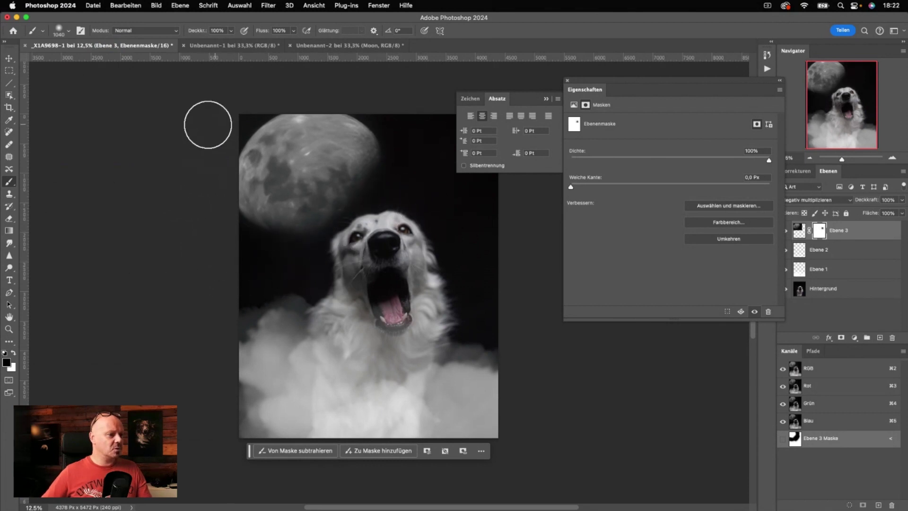
click(8, 58)
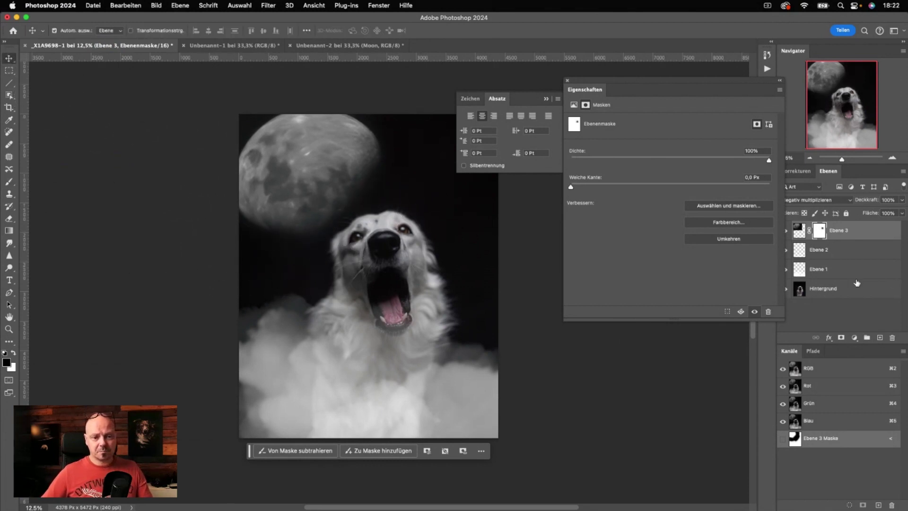
click(854, 338)
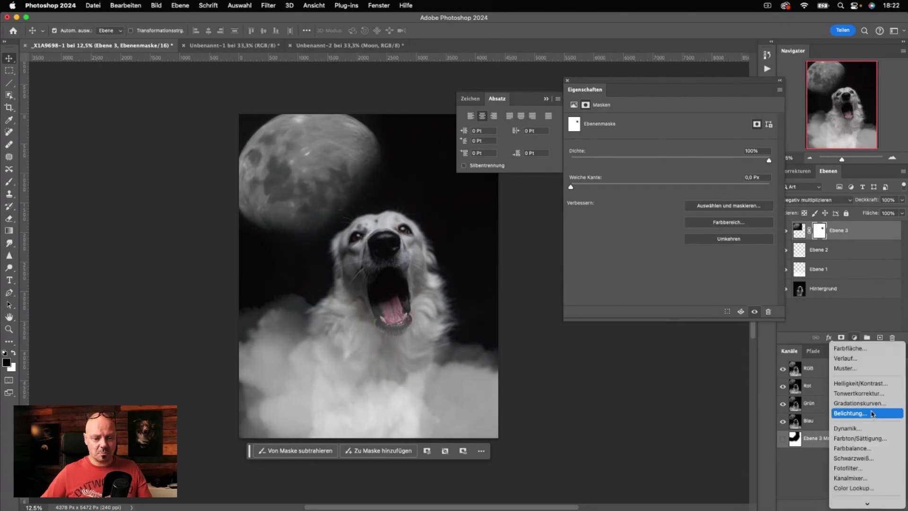
Add a Gradationskurven adjustment clipped to Ebene 3, raising the curve from 119 to 170.
click(859, 404)
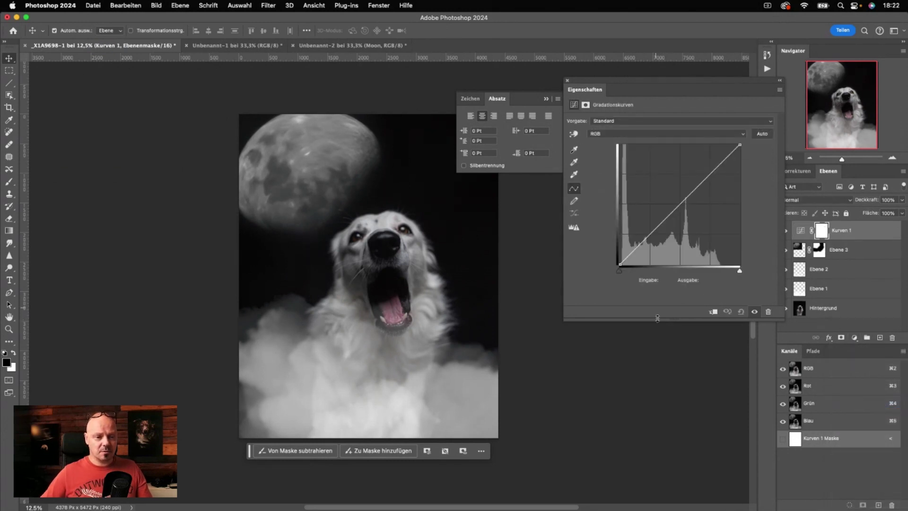
click(713, 312)
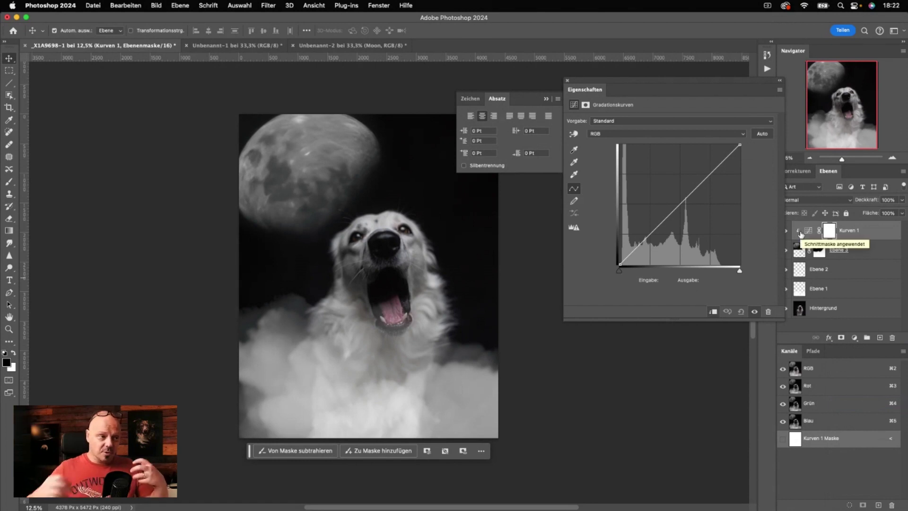
drag(681, 204, 676, 184)
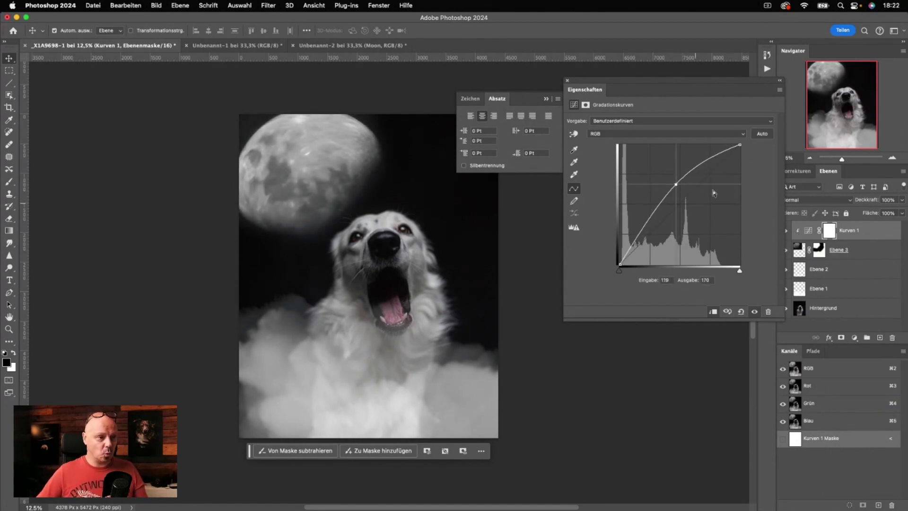
click(781, 81)
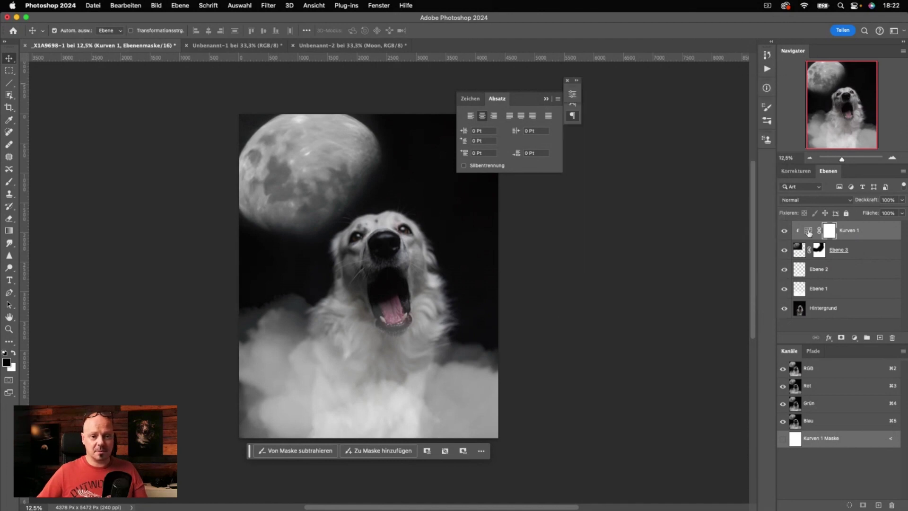
click(799, 253)
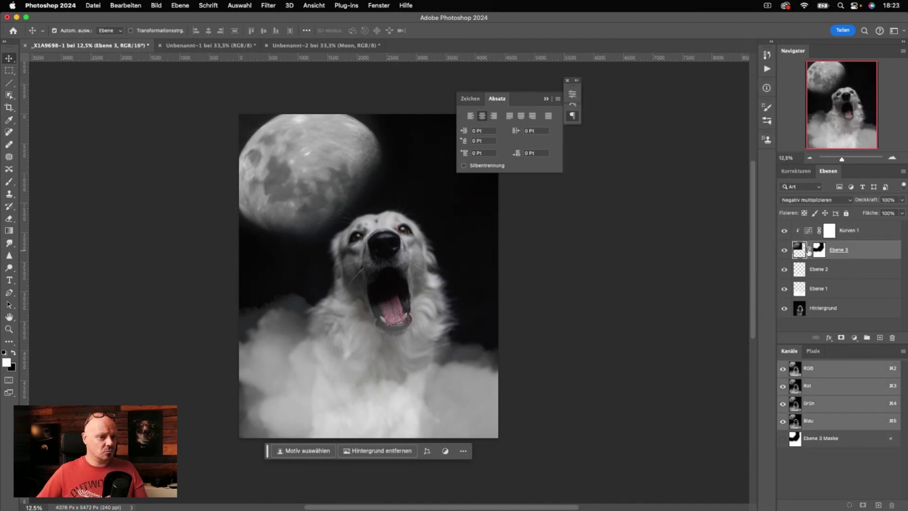
Convert the moon layer Ebene 3 into a smart object.
click(269, 6)
mouse_move(297, 196)
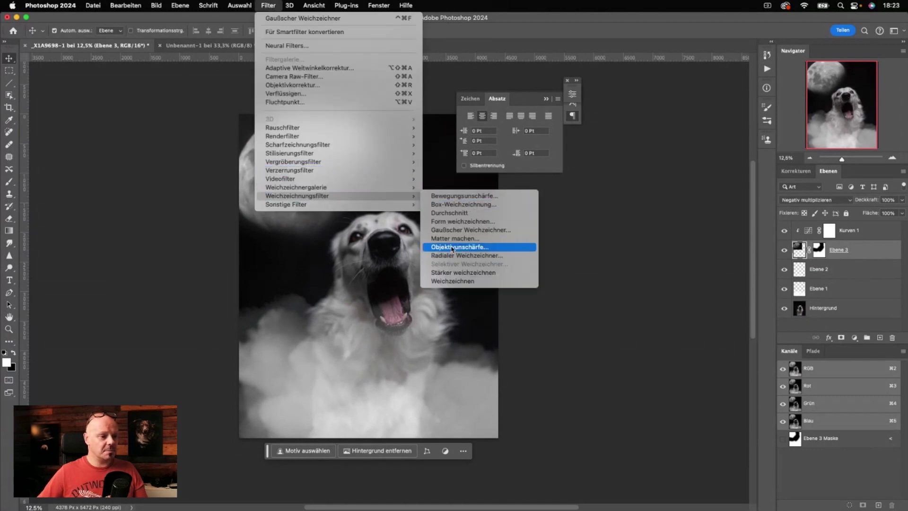
key(Escape)
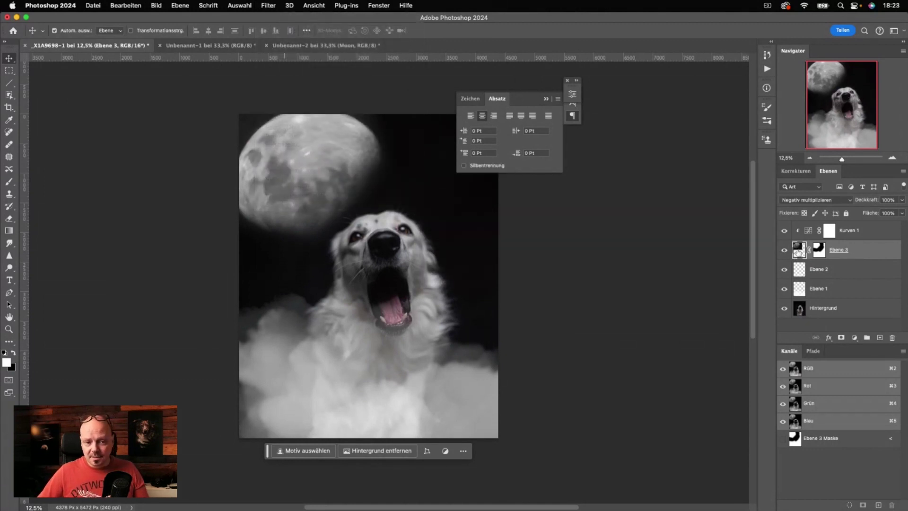
right_click(799, 251)
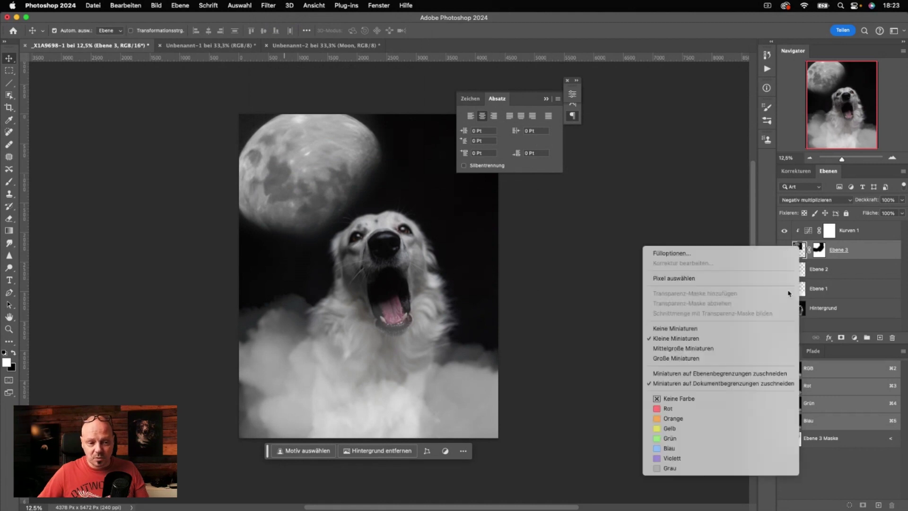
right_click(869, 253)
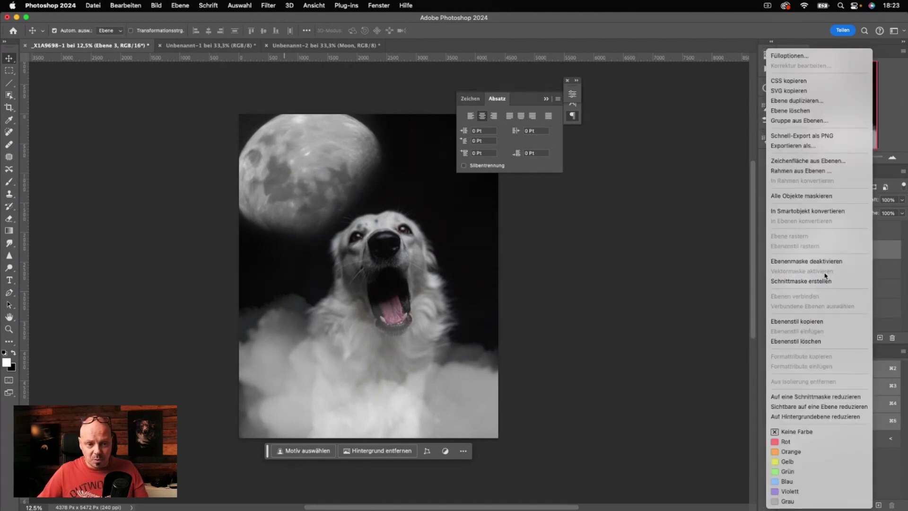
click(810, 211)
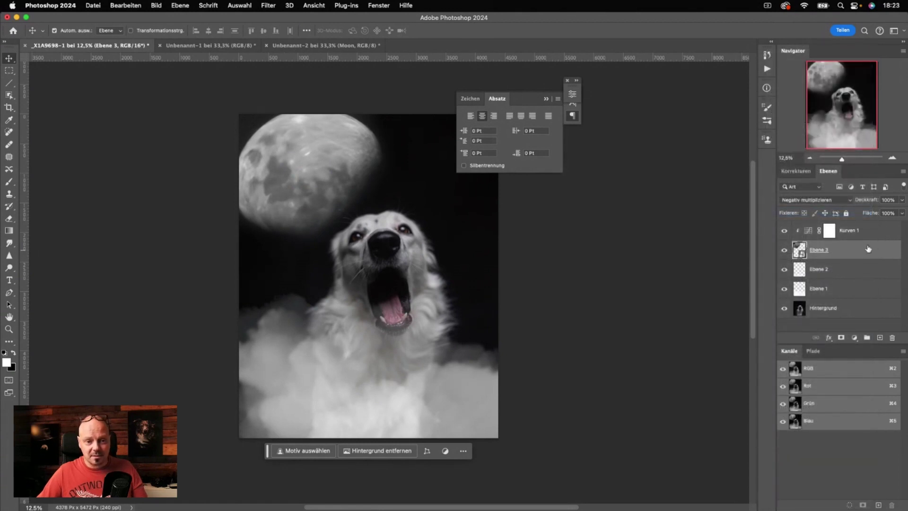
Apply a Gaussian blur to the moon, settling on a radius of about 25 px.
click(268, 6)
mouse_move(297, 195)
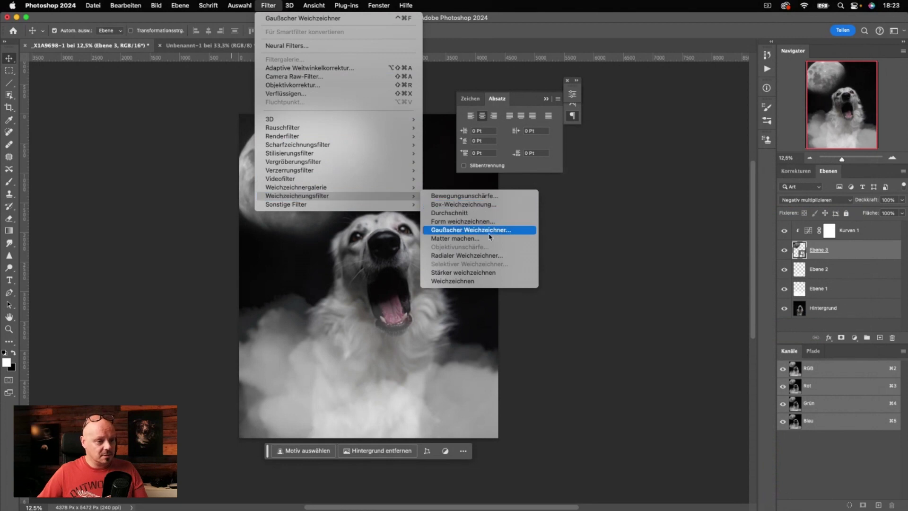
click(487, 230)
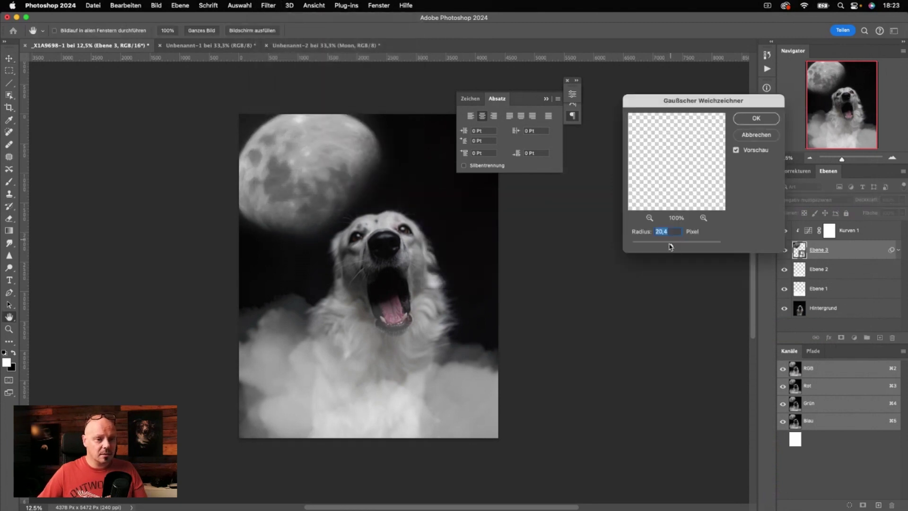
drag(673, 248, 683, 247)
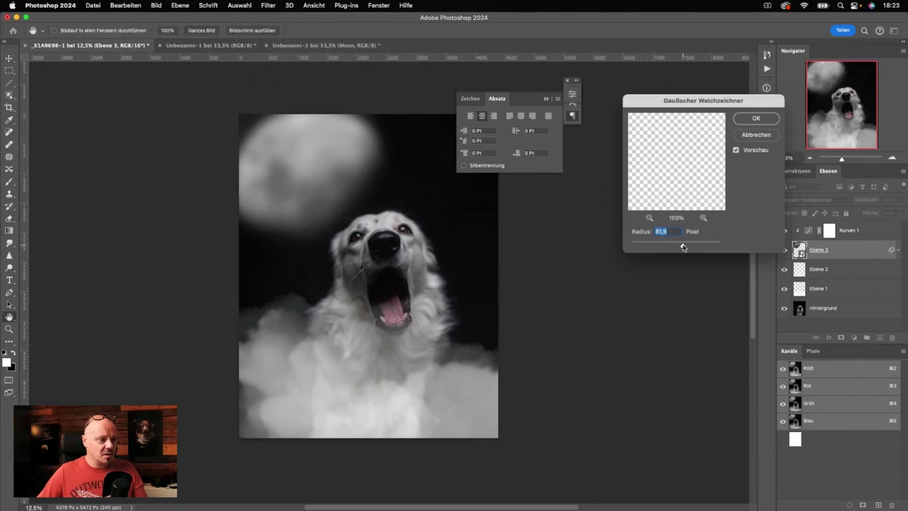
click(757, 121)
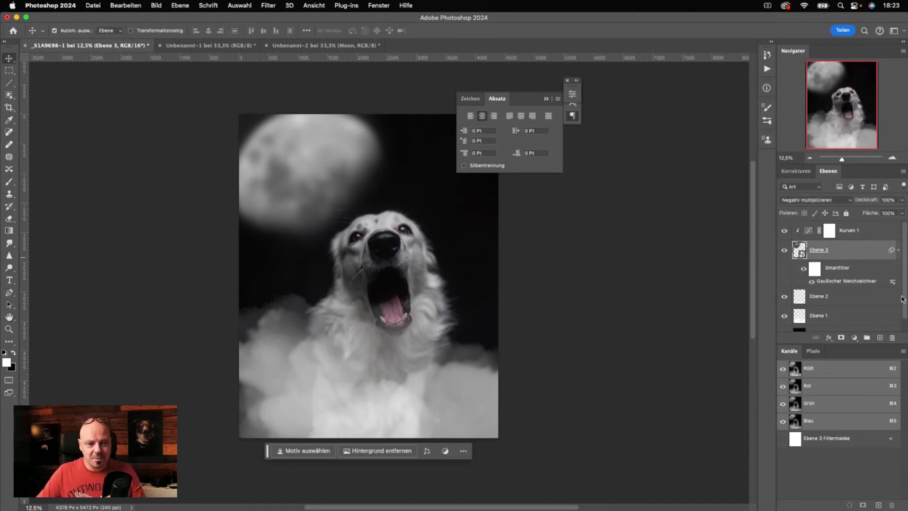
double_click(844, 283)
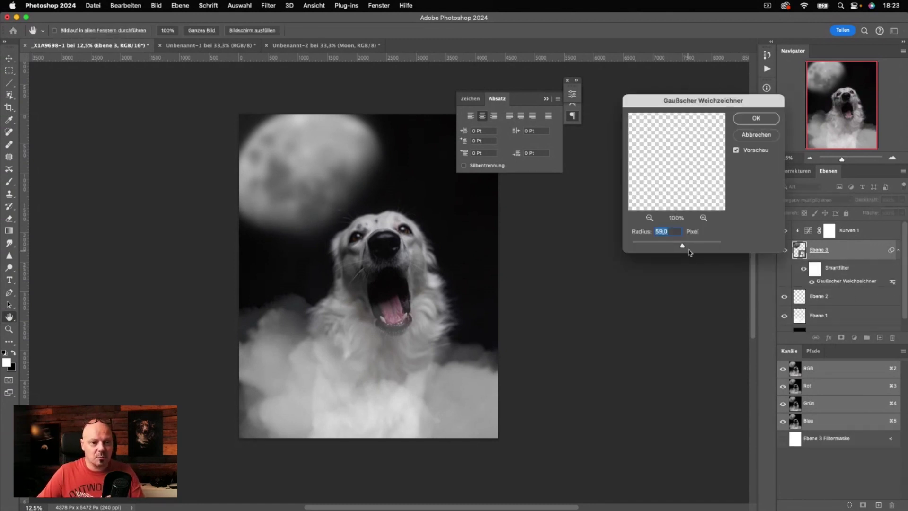
drag(683, 246, 673, 247)
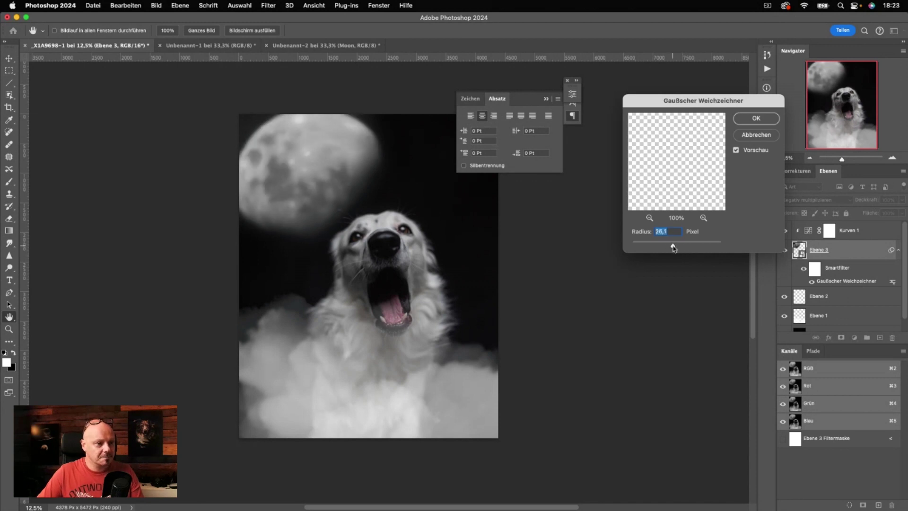
click(761, 121)
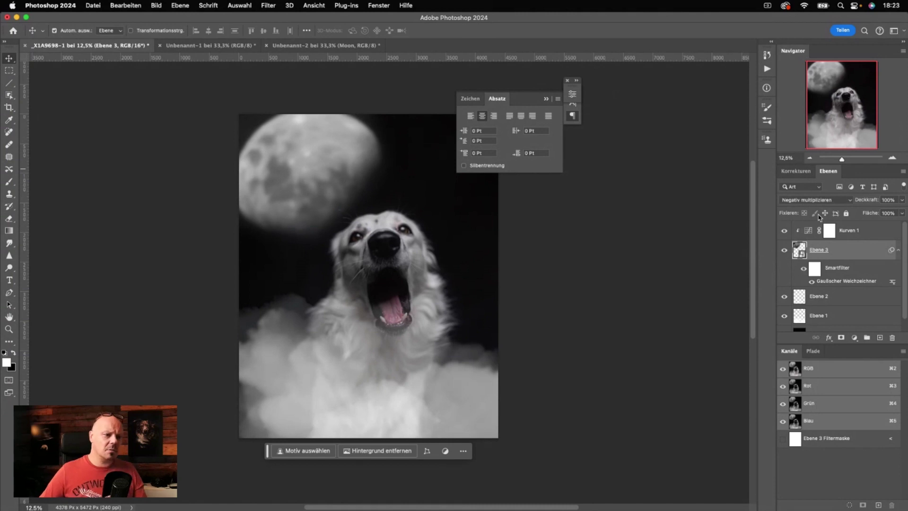
Lower the cloud layers' opacity: Ebene 2 to 53% and Ebene 1 to 49%.
click(862, 298)
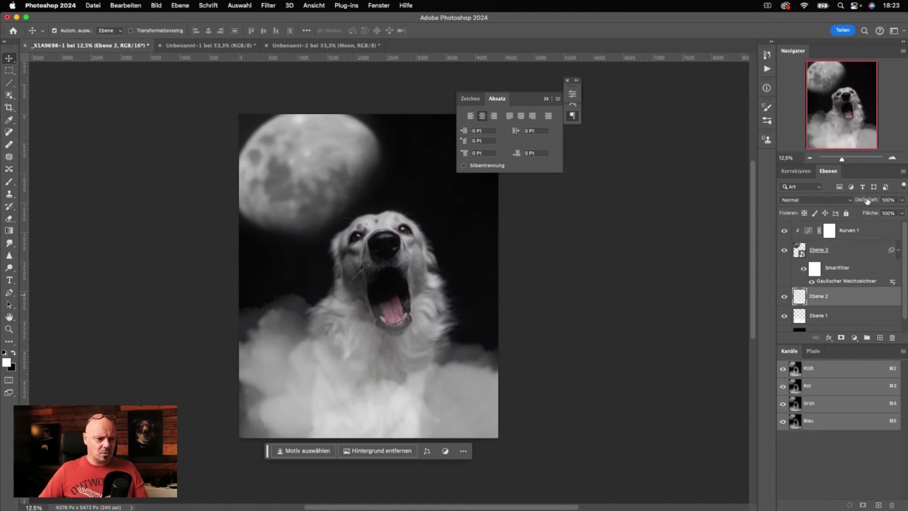
drag(867, 201, 863, 220)
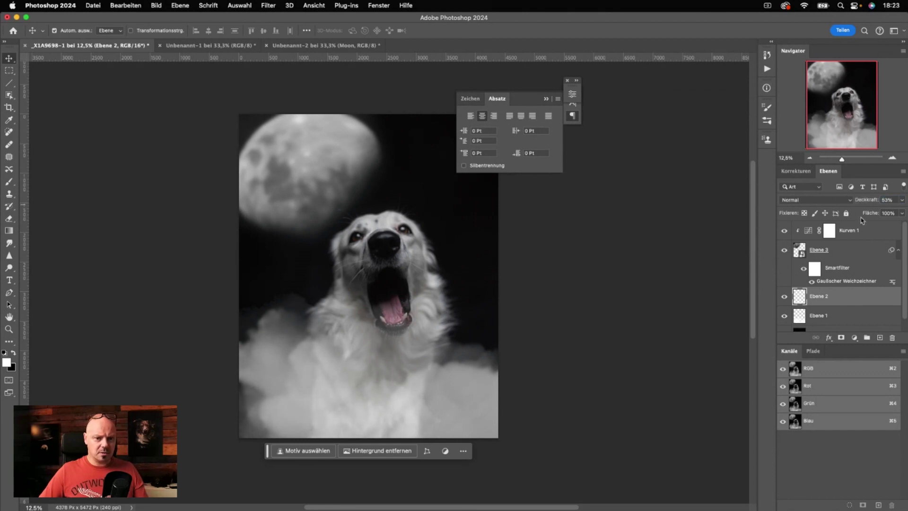
click(785, 316)
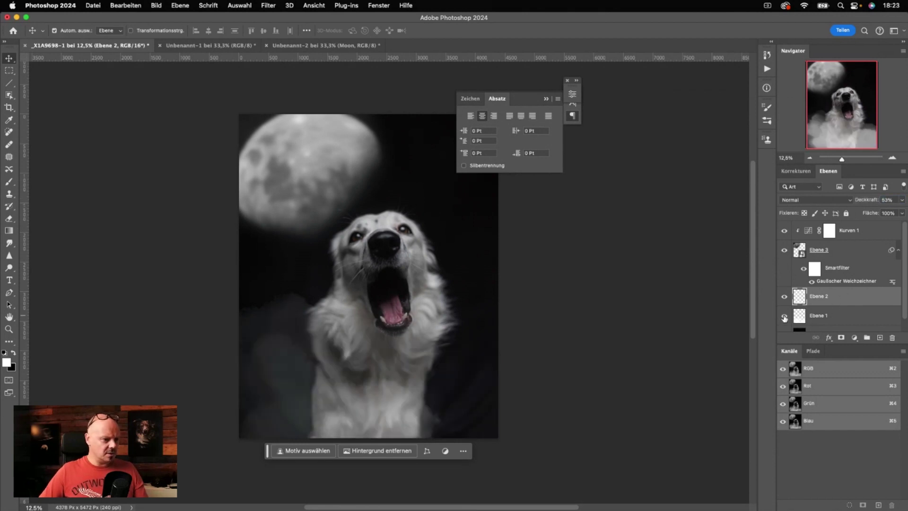
click(808, 320)
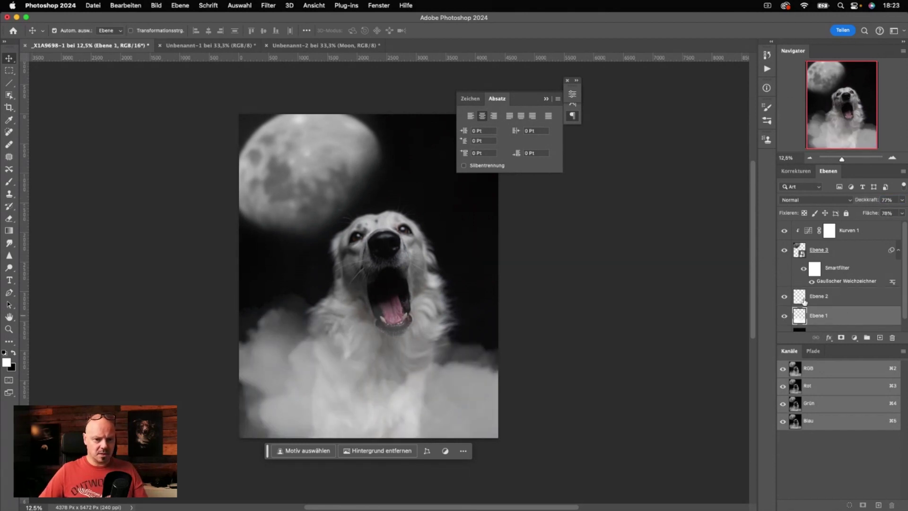
drag(873, 204, 861, 201)
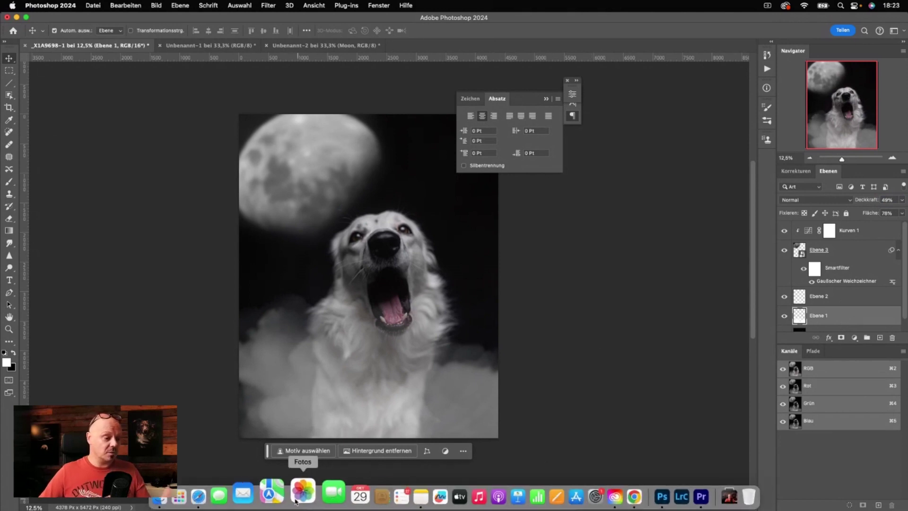
click(223, 495)
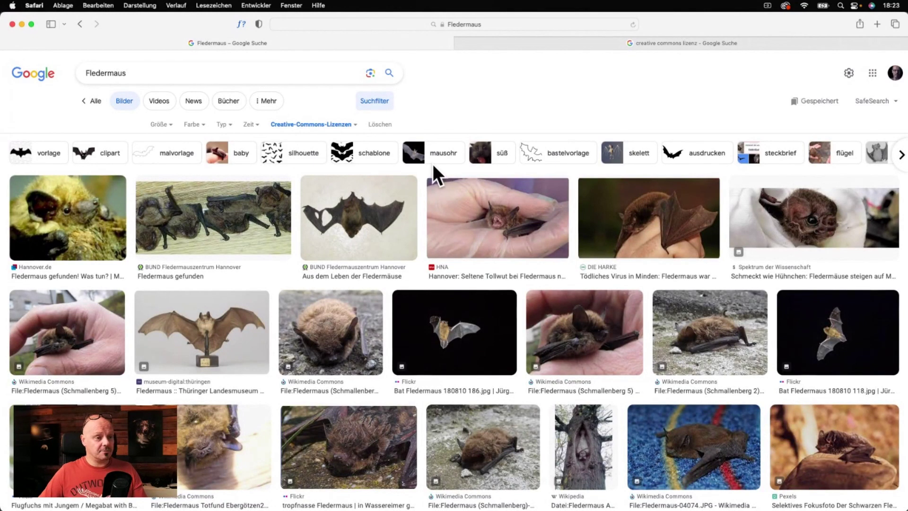
Check the Creative-Commons-Lizenzen filter on the bat results, then view the 'creative commons lizenz' search.
scroll(496, 142, down, 1)
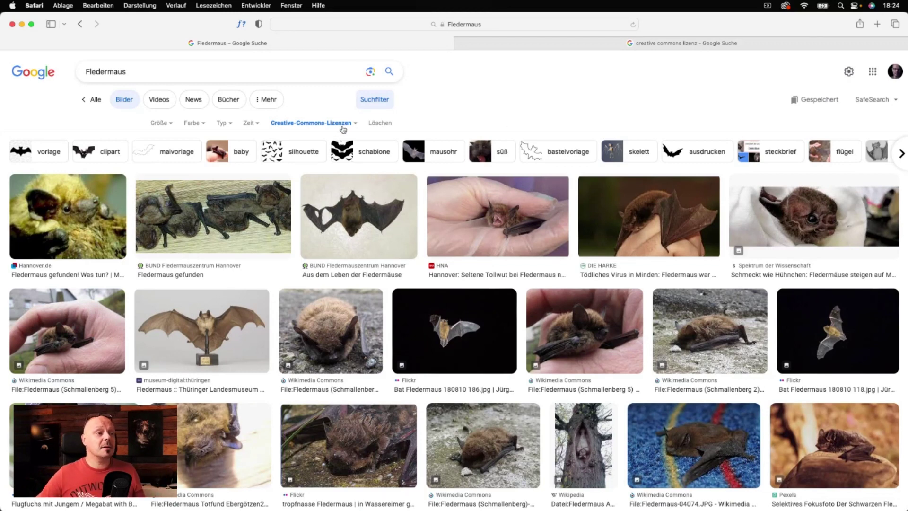
click(385, 102)
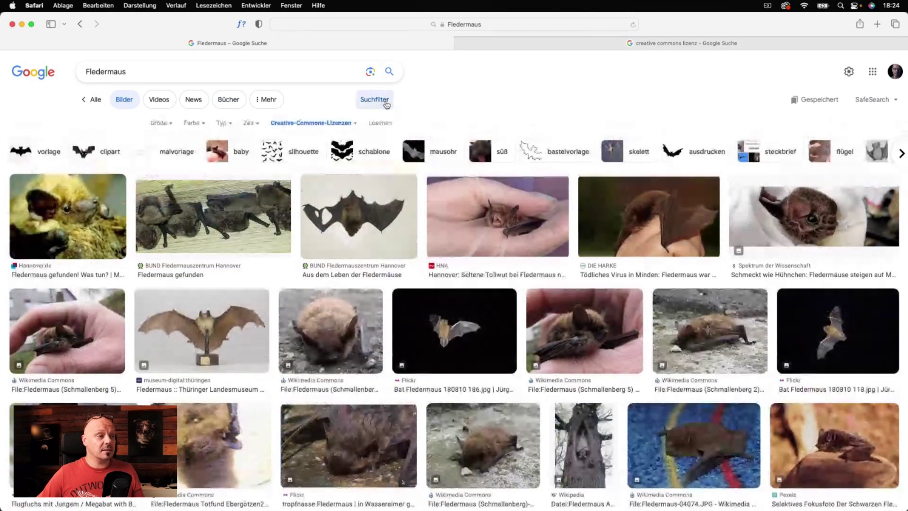
click(339, 124)
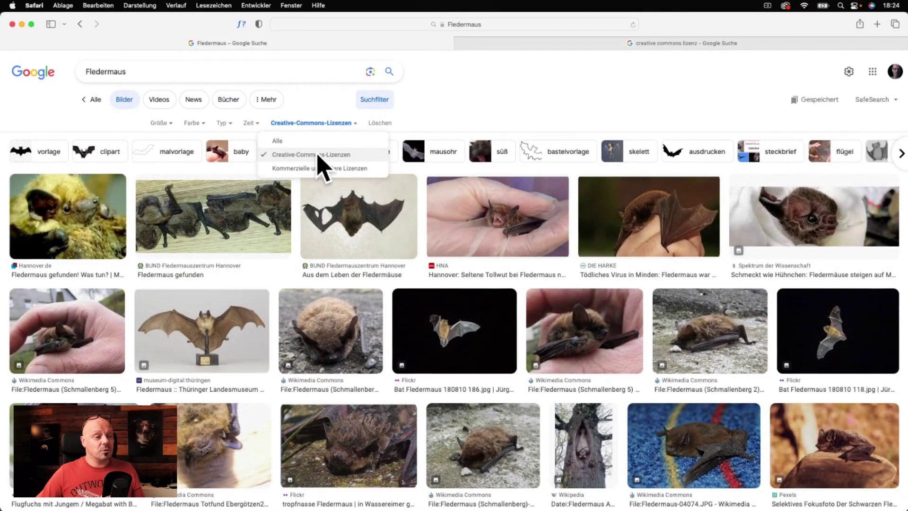
key(super+shift+h)
key(ctrl+Tab)
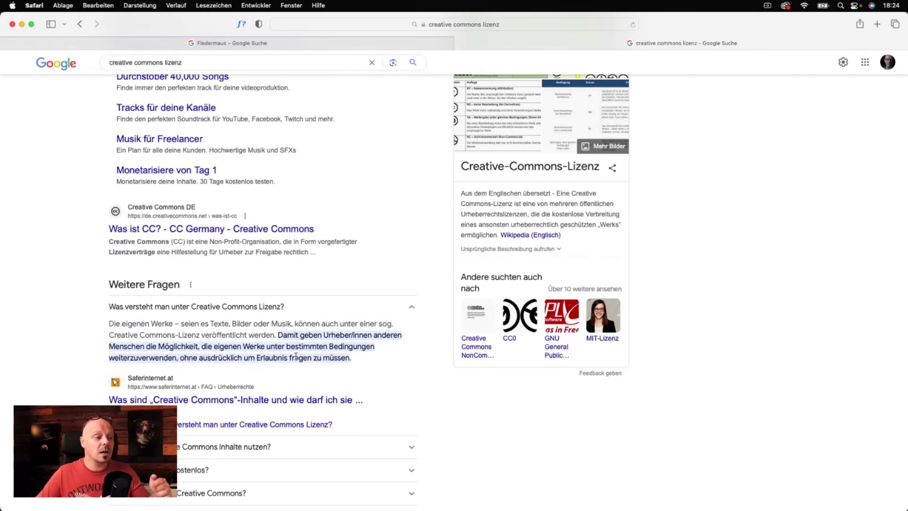
Copy the Flickr image 'Bat Fledermaus 180810 186.jpg' from the Fledermaus results.
click(327, 47)
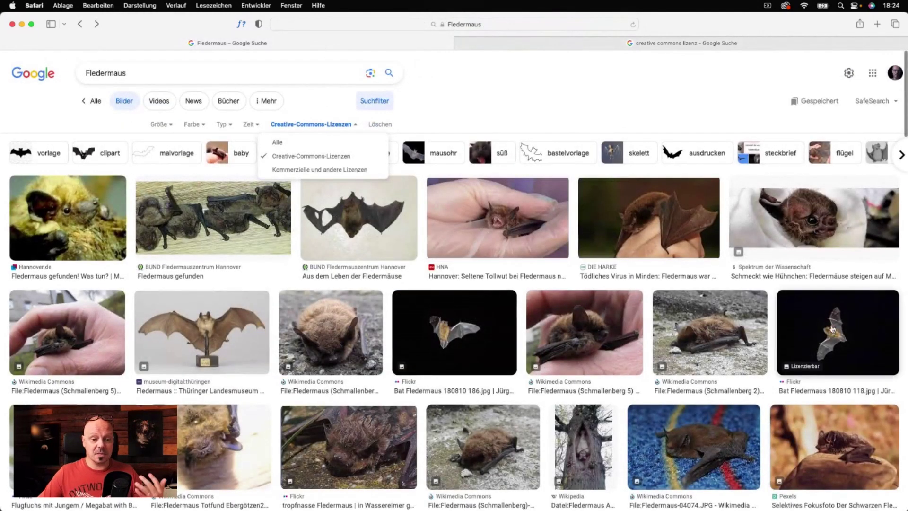
click(574, 281)
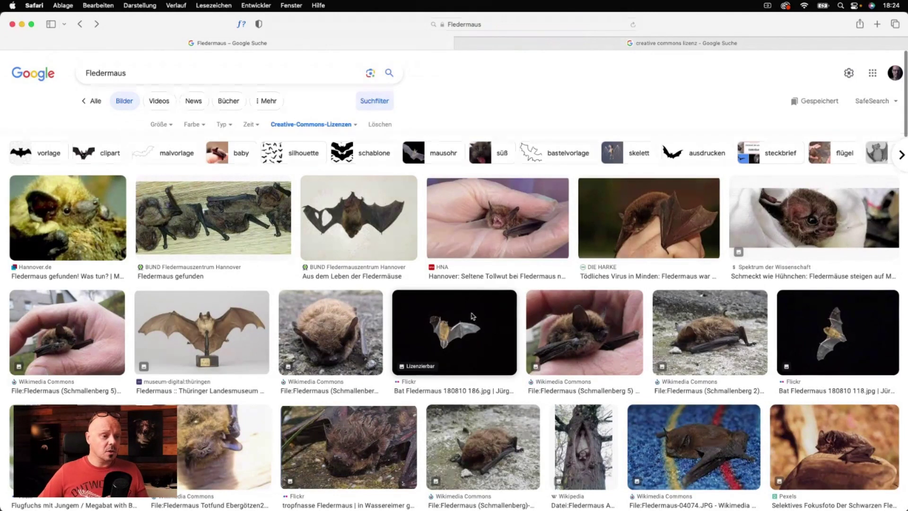
click(472, 316)
right_click(685, 232)
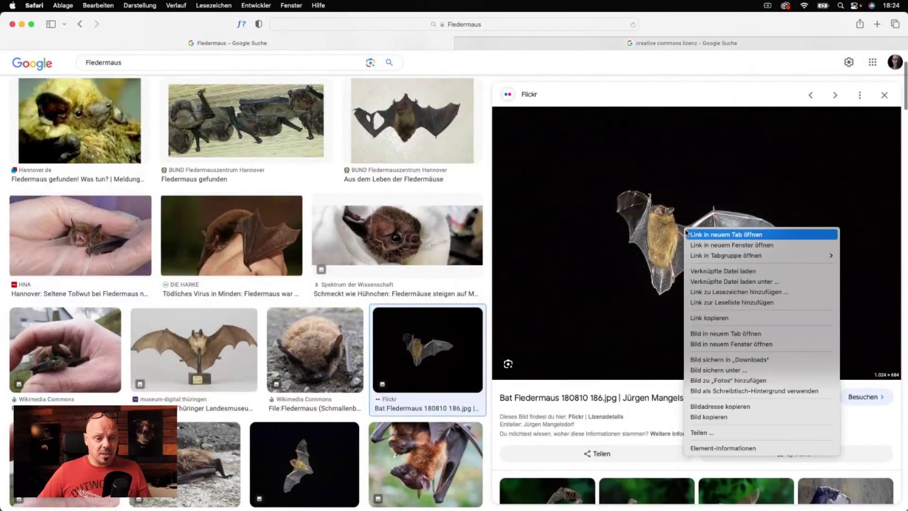
click(727, 417)
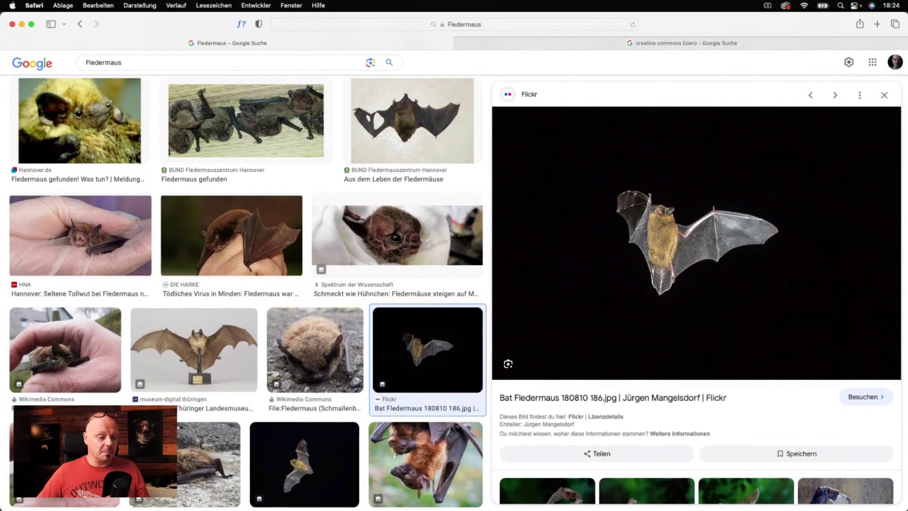
Paste the bat photo into the portrait as Ebene 4, keeping its colours.
click(634, 492)
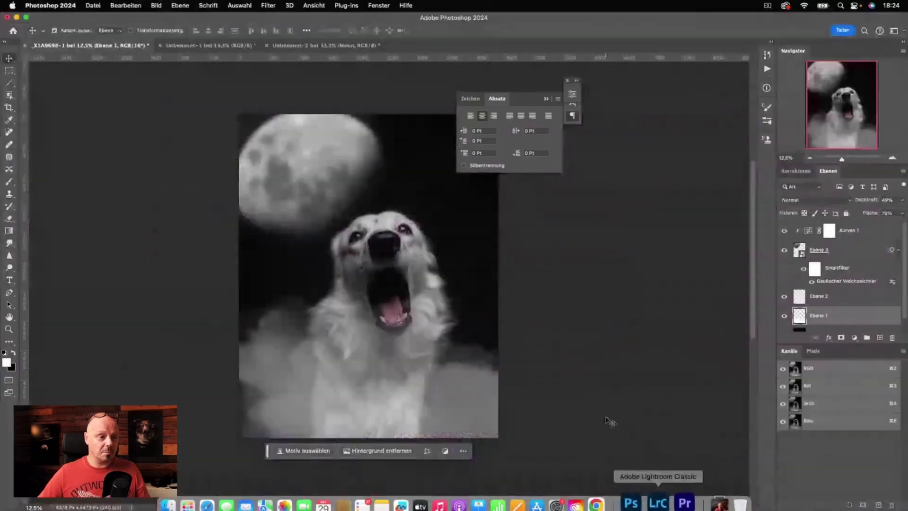
key(super+v)
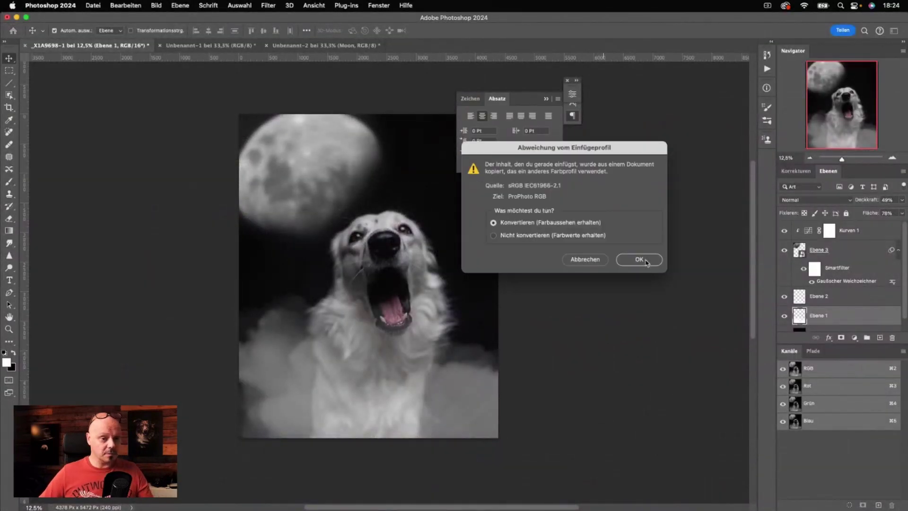
click(646, 261)
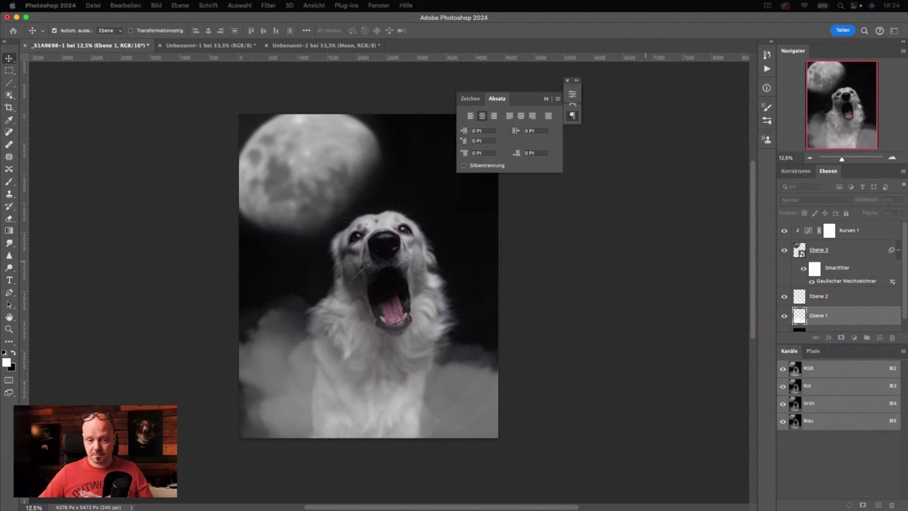
drag(369, 277, 307, 278)
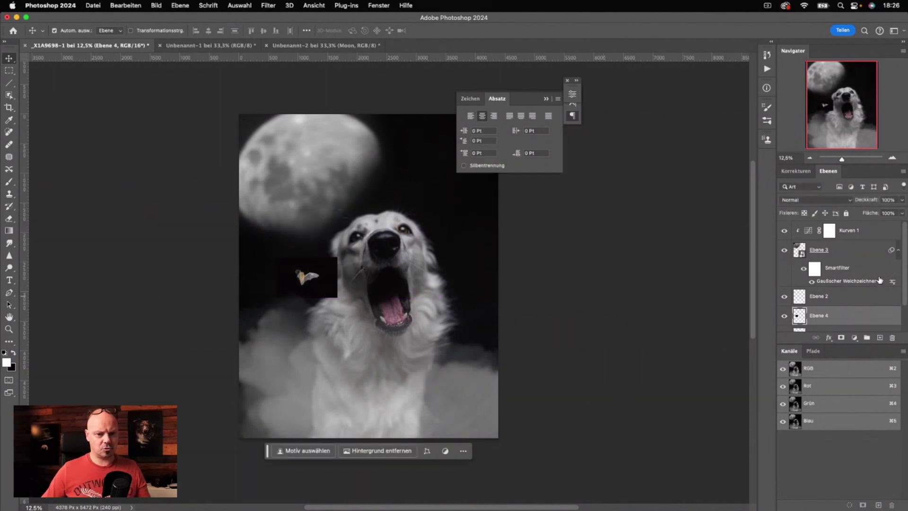
Move Ebene 4 to the top, place the bat over the dog's nose, and select everything but the bat.
mouse_move(833, 316)
mouse_down()
mouse_move(823, 211)
mouse_move(823, 227)
mouse_up()
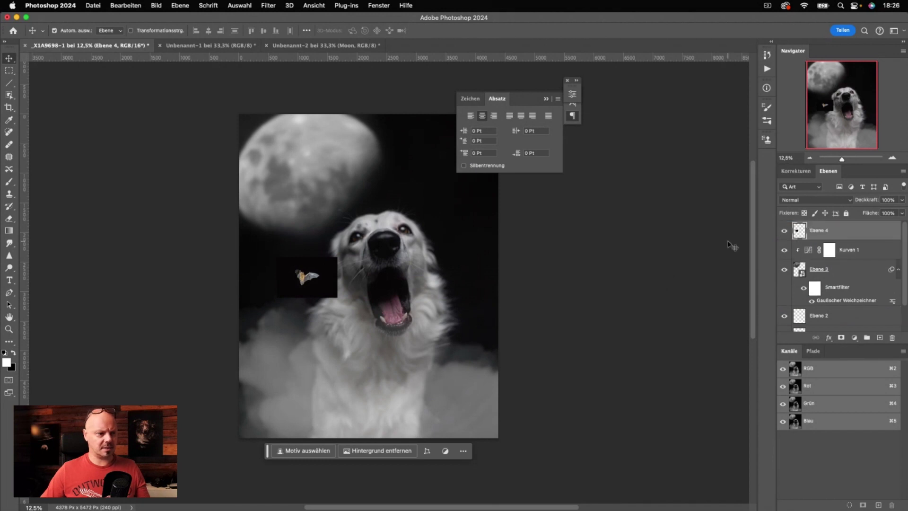
drag(316, 286, 353, 266)
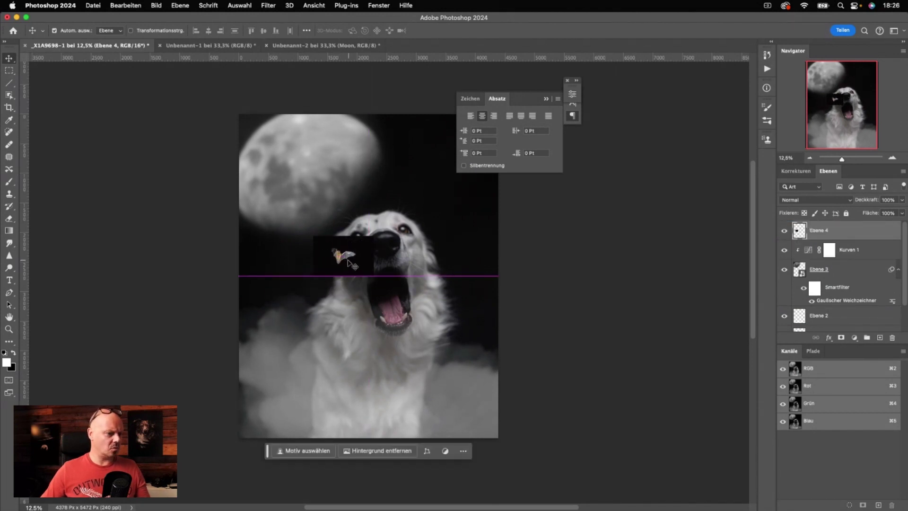
click(304, 452)
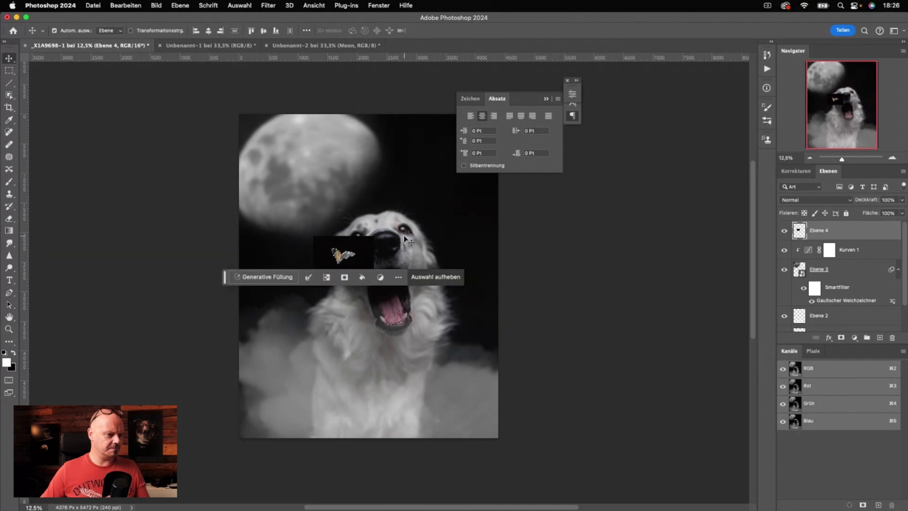
click(327, 278)
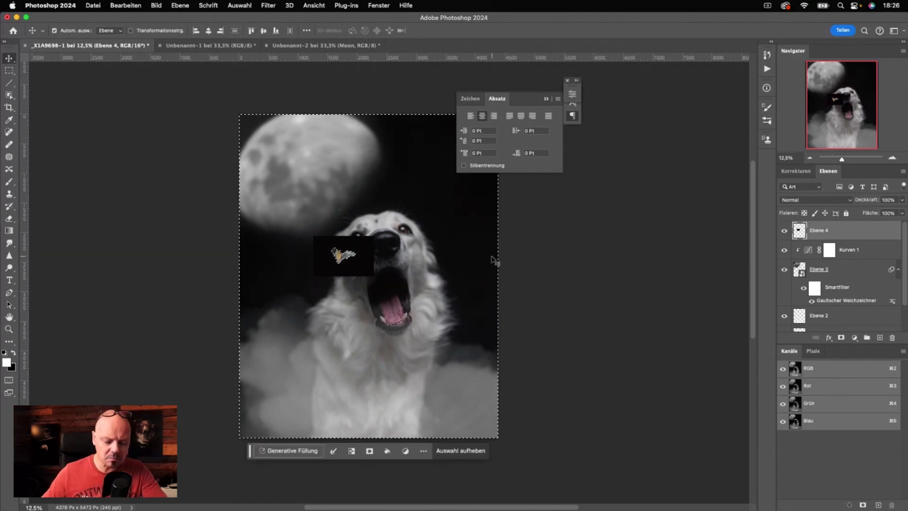
Delete the black square around the bat and load the bat's outline as a selection.
key(Delete)
key(super+d)
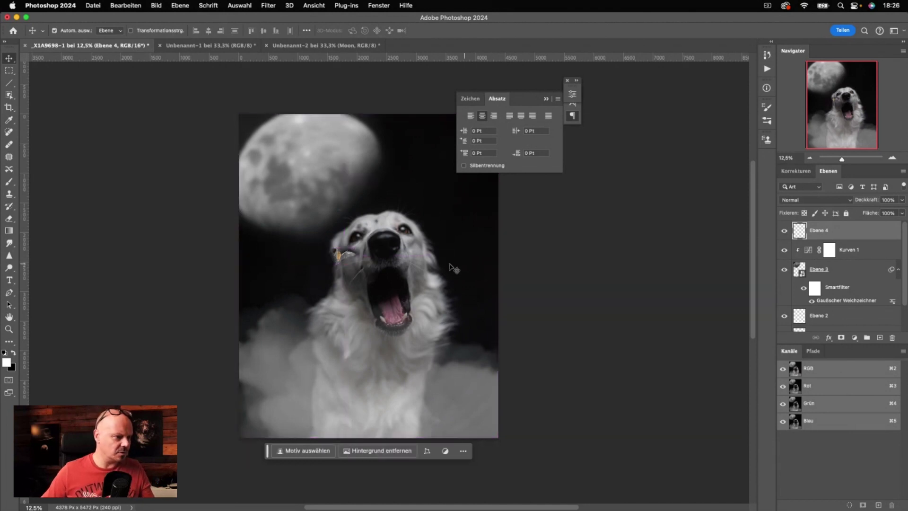
key(super)
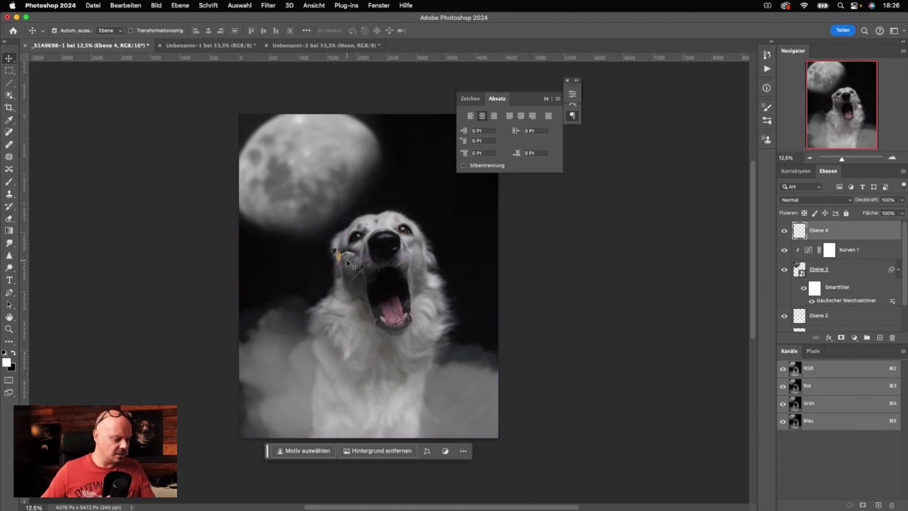
key(super)
key(super+a)
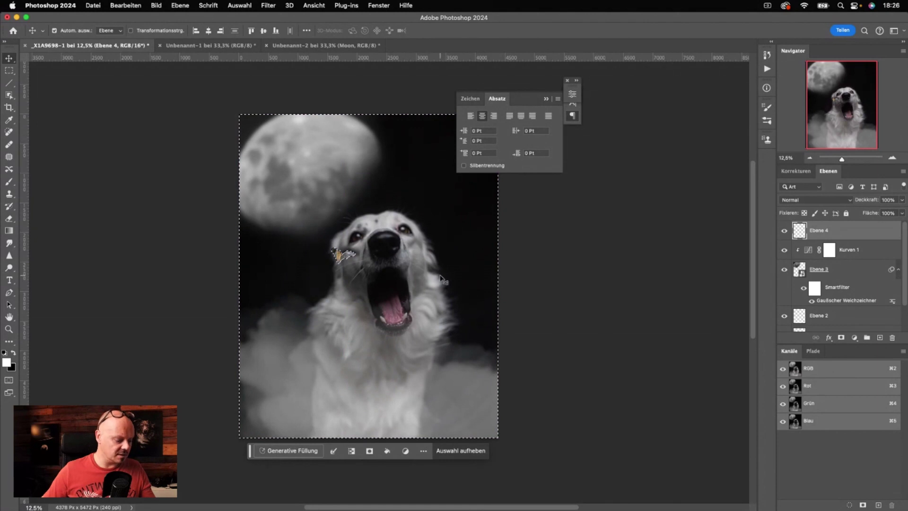
Paint the selected bat solid black to make a silhouette.
scroll(352, 428, down, 1)
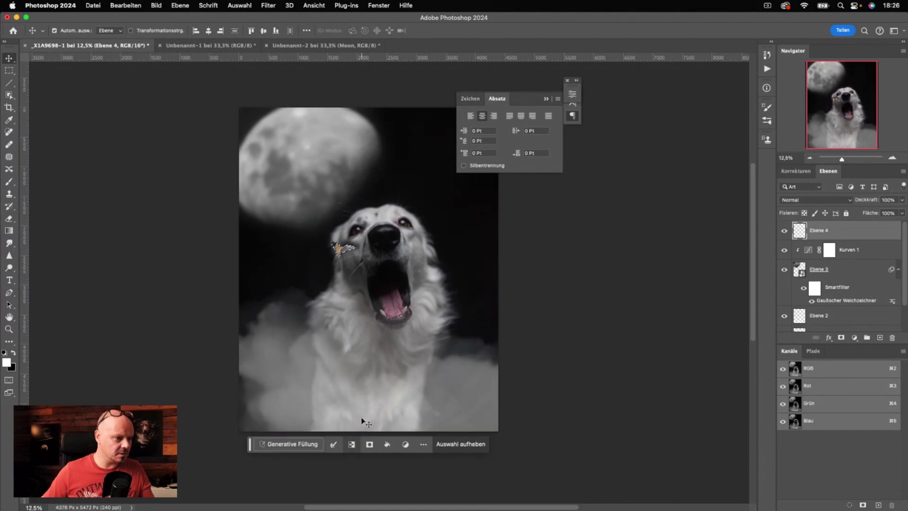
click(13, 354)
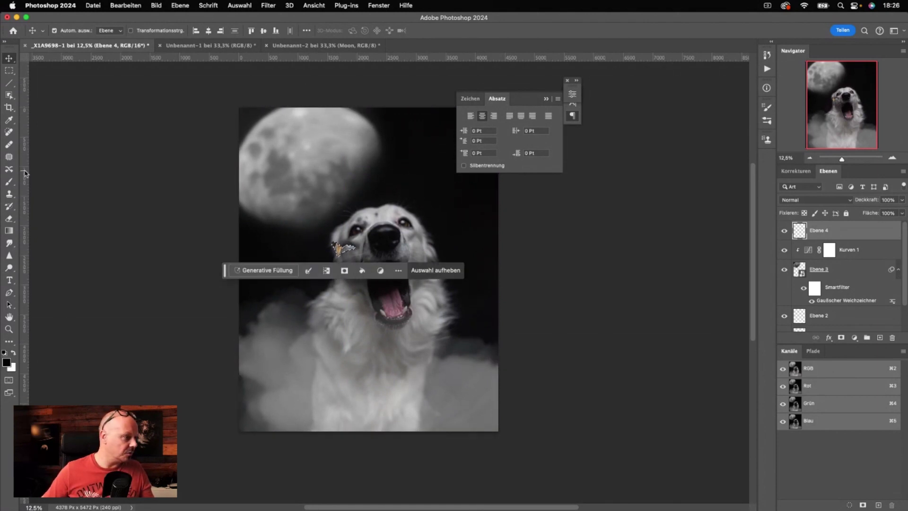
click(9, 182)
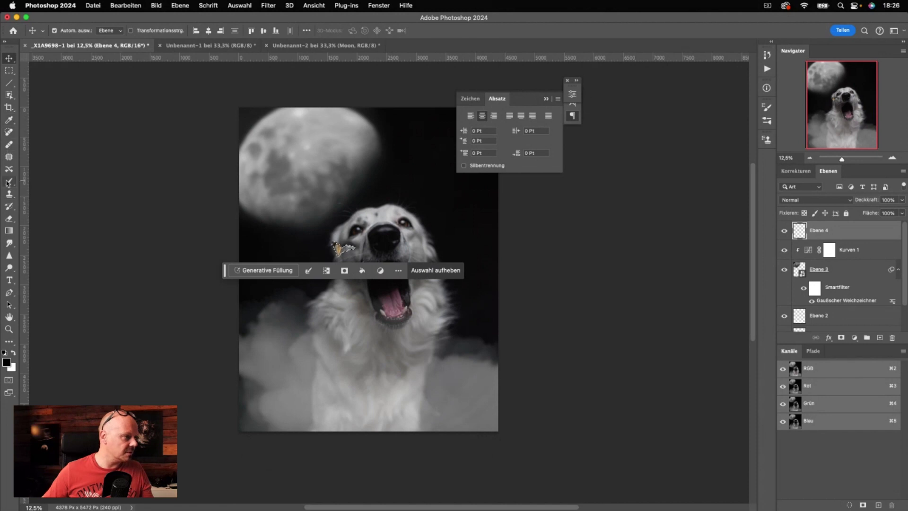
drag(359, 227, 341, 246)
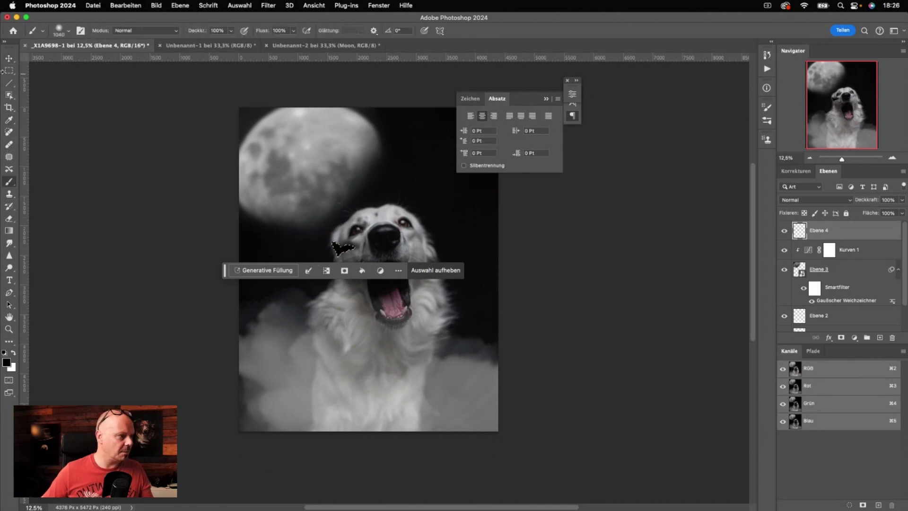
click(9, 58)
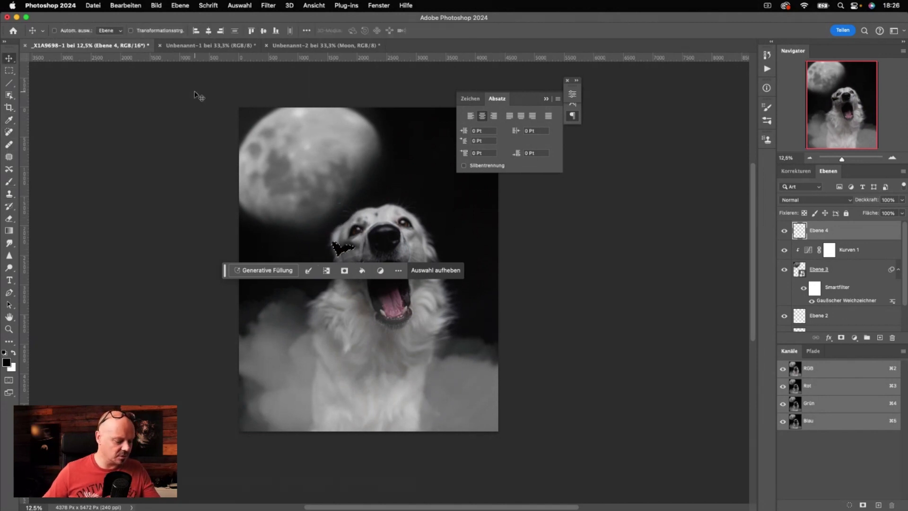
Clear the selection, place the black bat over the moon's lower-left, and scale it larger.
key(ctrl+d)
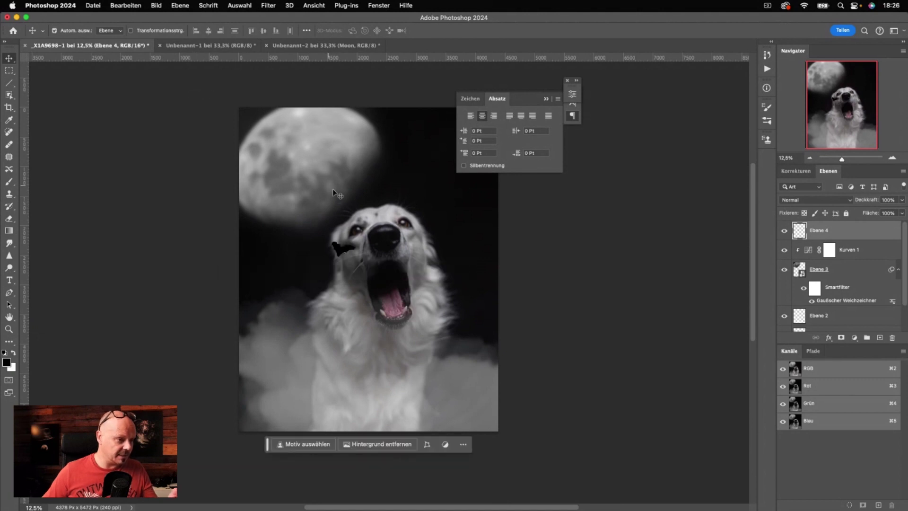
drag(345, 253, 292, 193)
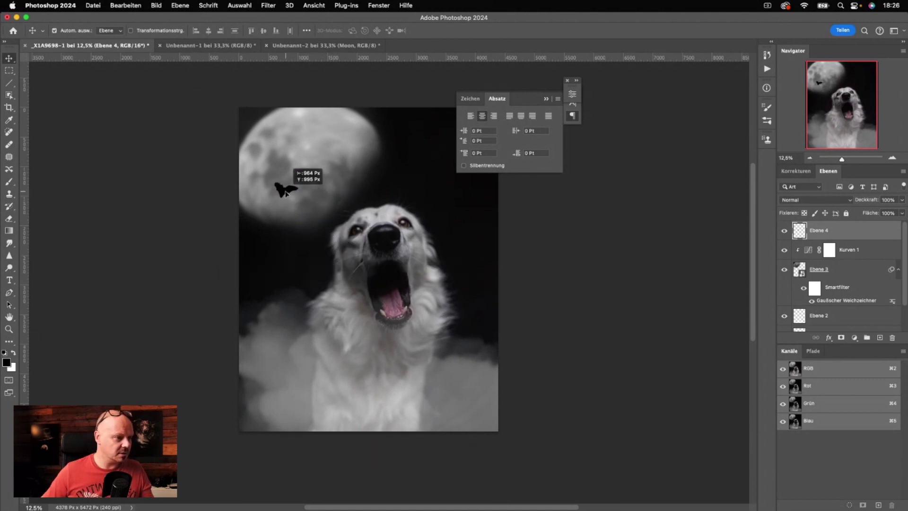
key(ctrl+t)
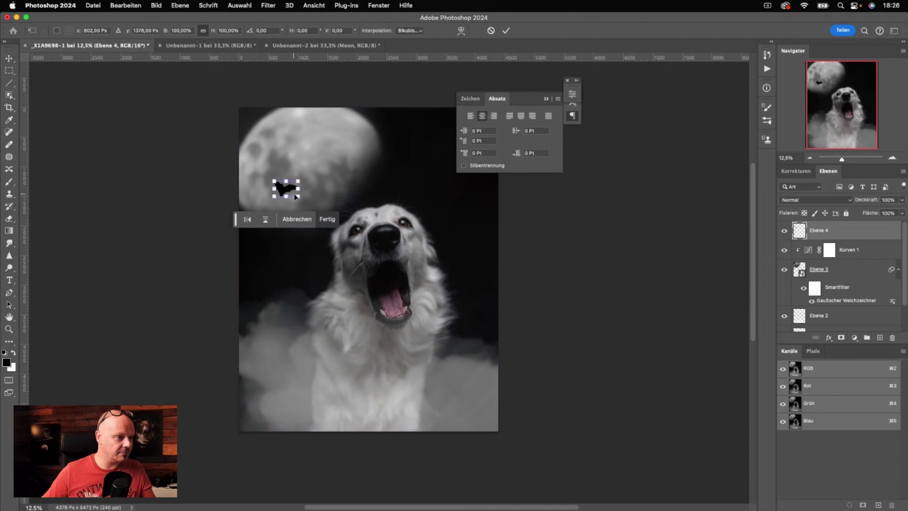
mouse_move(299, 197)
mouse_down()
mouse_move(331, 219)
mouse_move(287, 189)
mouse_up()
click(506, 31)
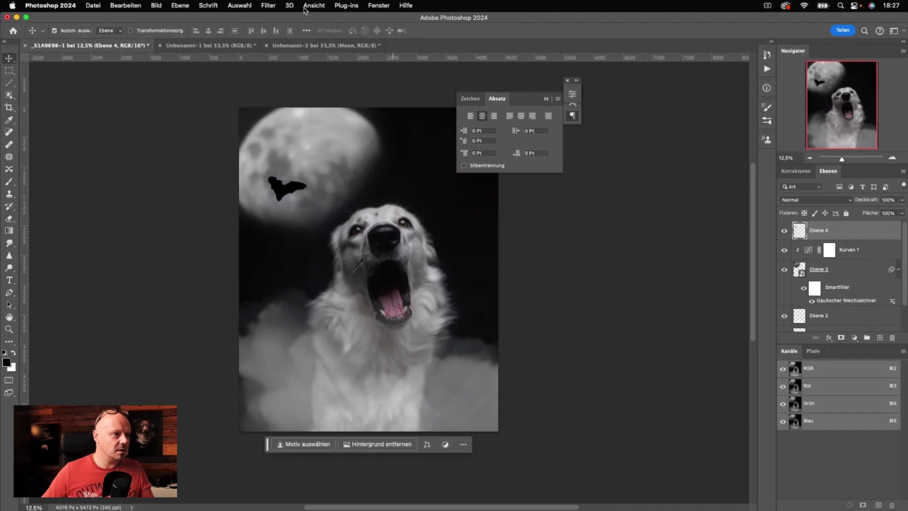
Apply a Gaussian blur of about 21.9 px to the bat and set Ebene 4's opacity to 77%.
click(268, 6)
mouse_move(297, 195)
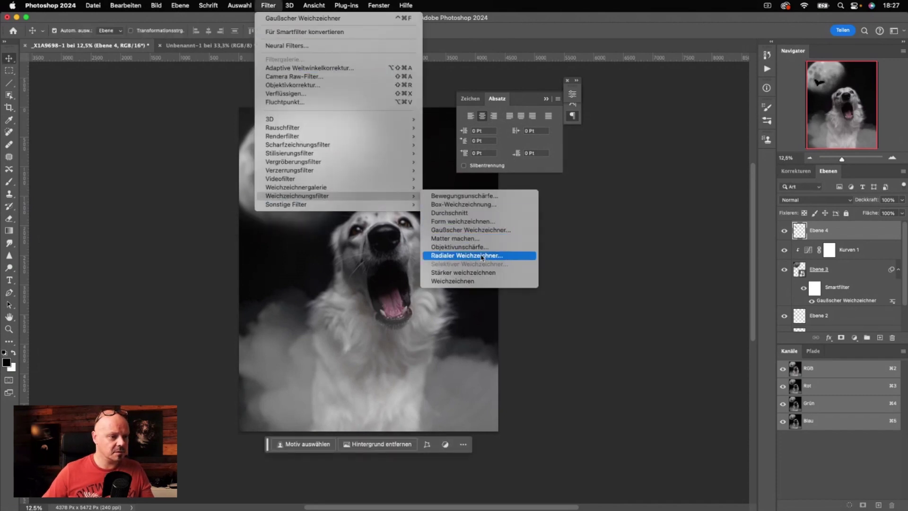
click(379, 219)
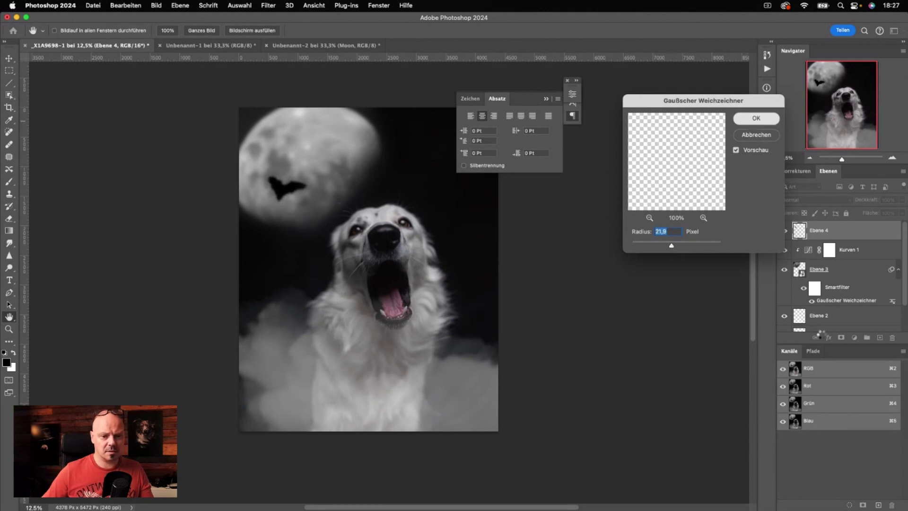
click(757, 119)
drag(867, 200, 856, 201)
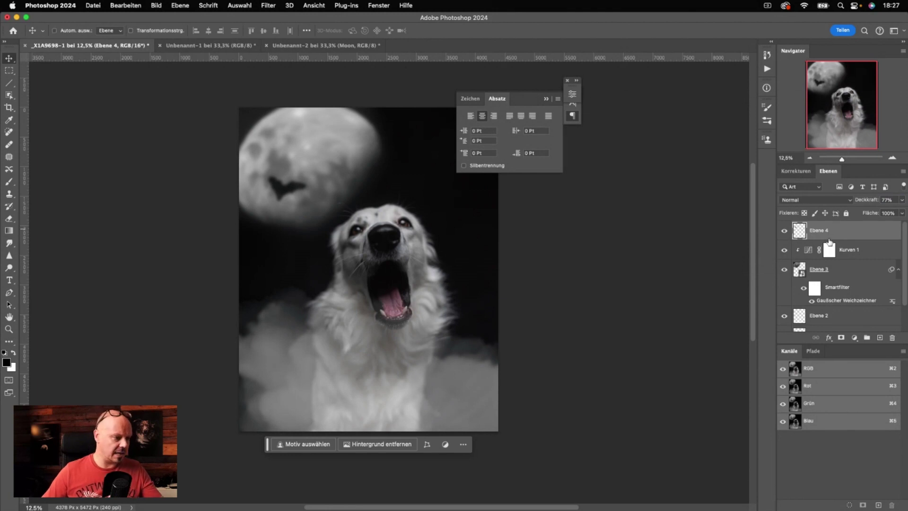
Duplicate Ebene 4 as a second bat, then move it right, enlarge, mirror and tilt it.
key(super+j)
key(super)
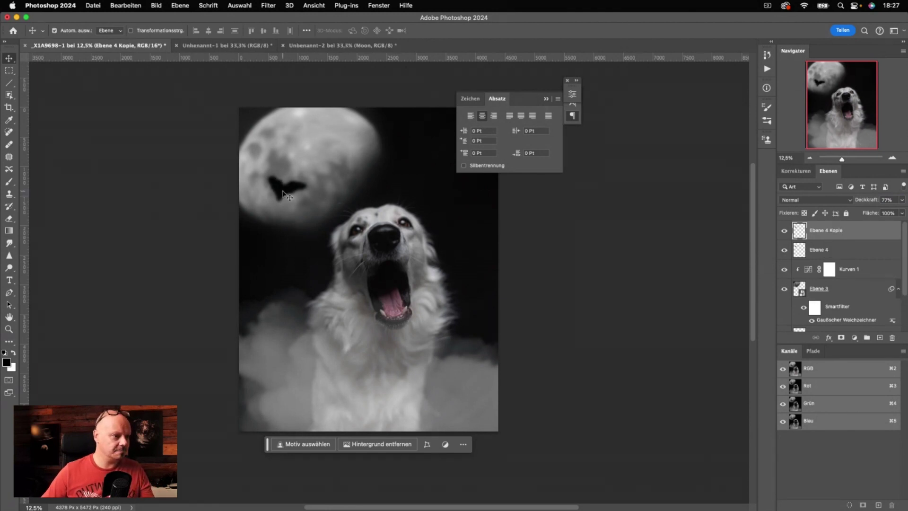
drag(286, 195, 324, 185)
key(super+t)
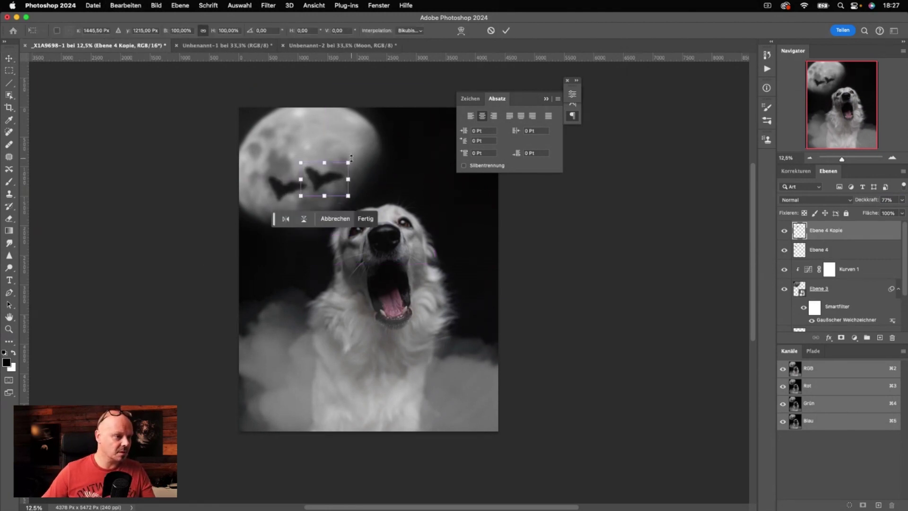
mouse_move(351, 158)
mouse_down()
mouse_move(364, 147)
mouse_move(336, 135)
mouse_up()
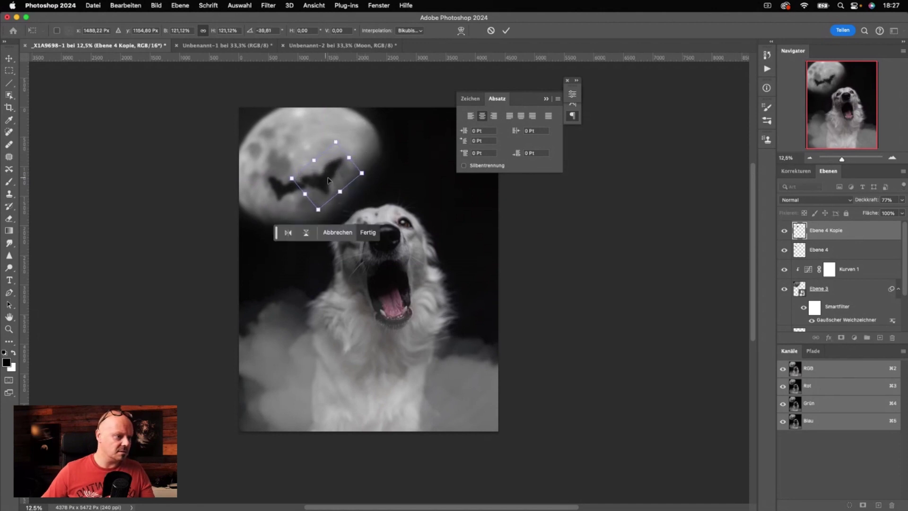
mouse_move(329, 176)
mouse_down()
mouse_move(336, 165)
mouse_move(333, 186)
mouse_move(365, 141)
mouse_up()
click(294, 222)
mouse_move(370, 195)
mouse_down()
mouse_move(363, 201)
mouse_move(366, 190)
mouse_up()
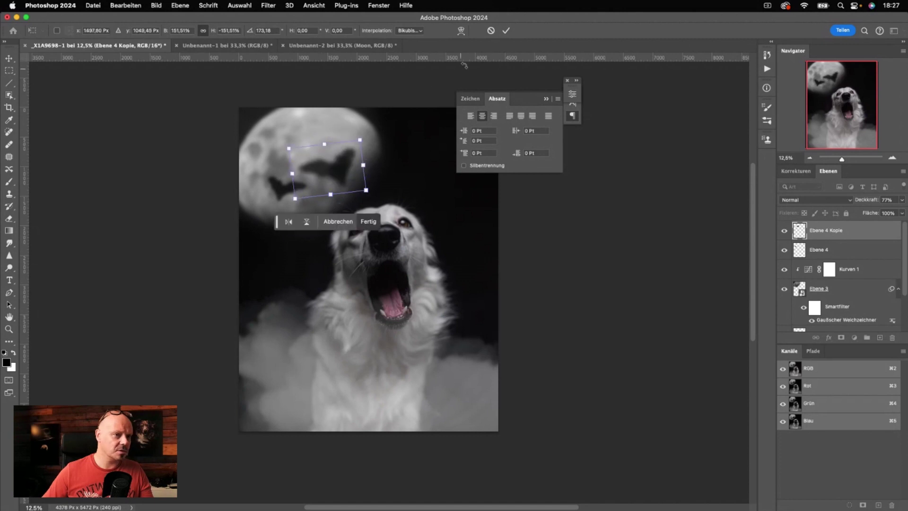
click(506, 31)
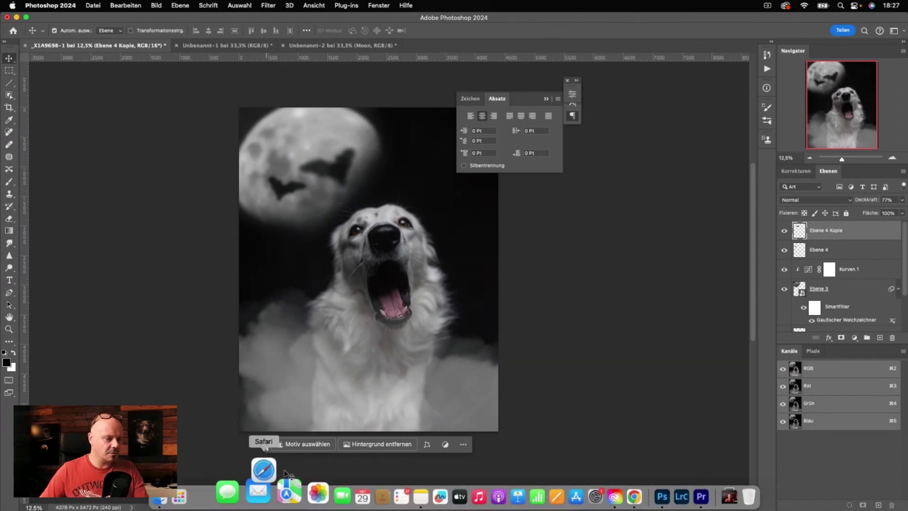
click(652, 243)
Group layers Ebene 4 Kopie through Ebene 1 into Gruppe 1, then hide and reshow it to compare.
drag(594, 254, 612, 257)
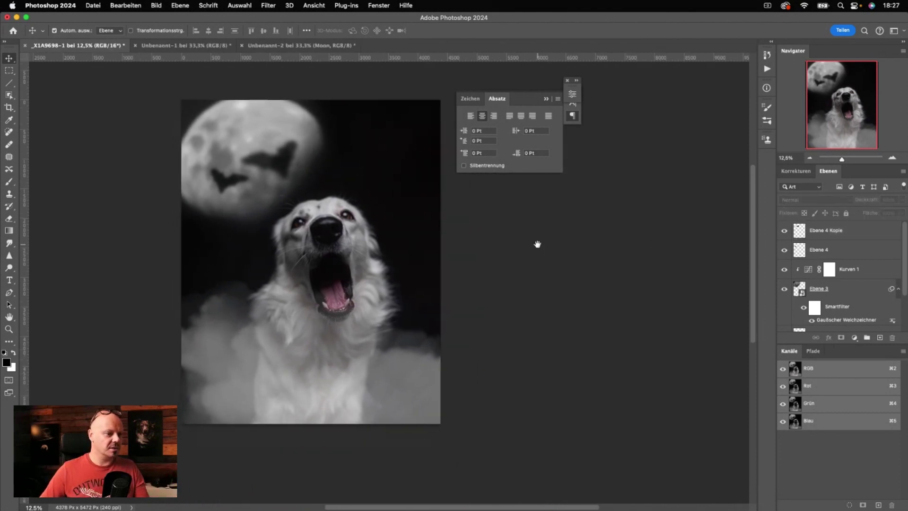
click(852, 237)
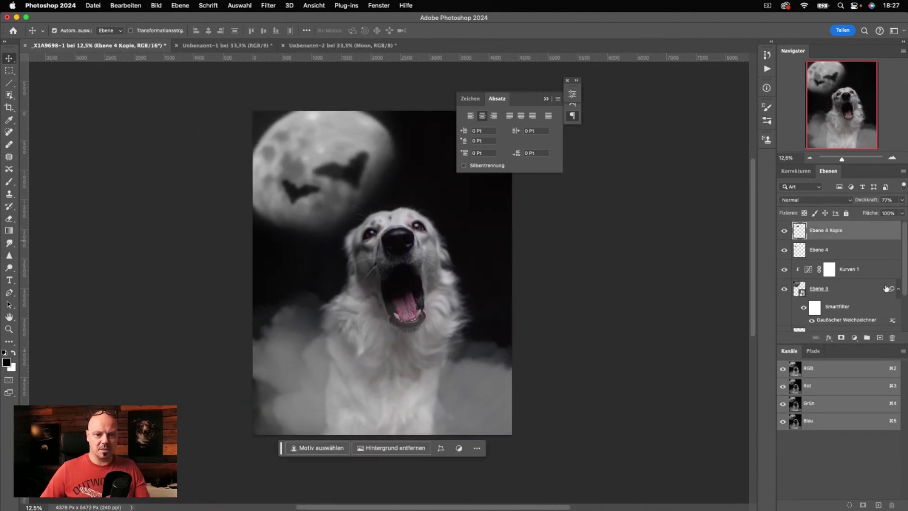
scroll(859, 293, down, 3)
shift+click(837, 307)
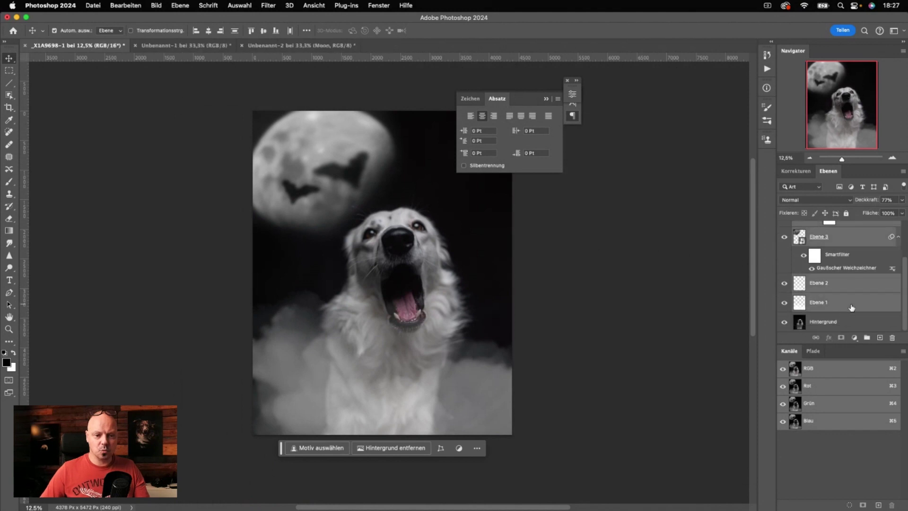
key(ctrl+g)
click(784, 228)
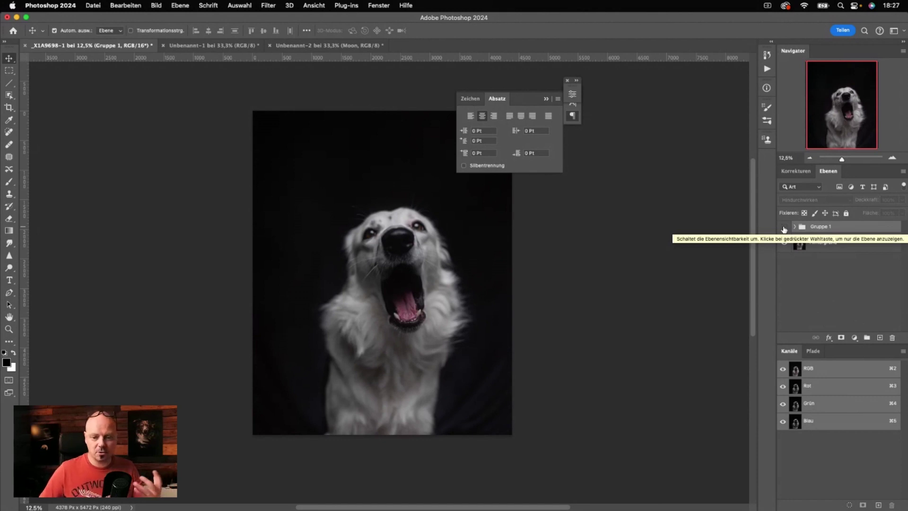
click(783, 228)
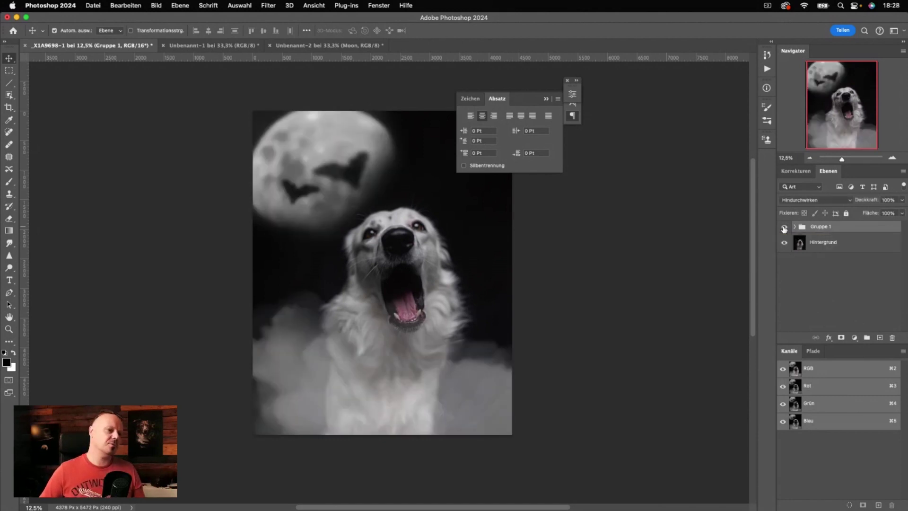